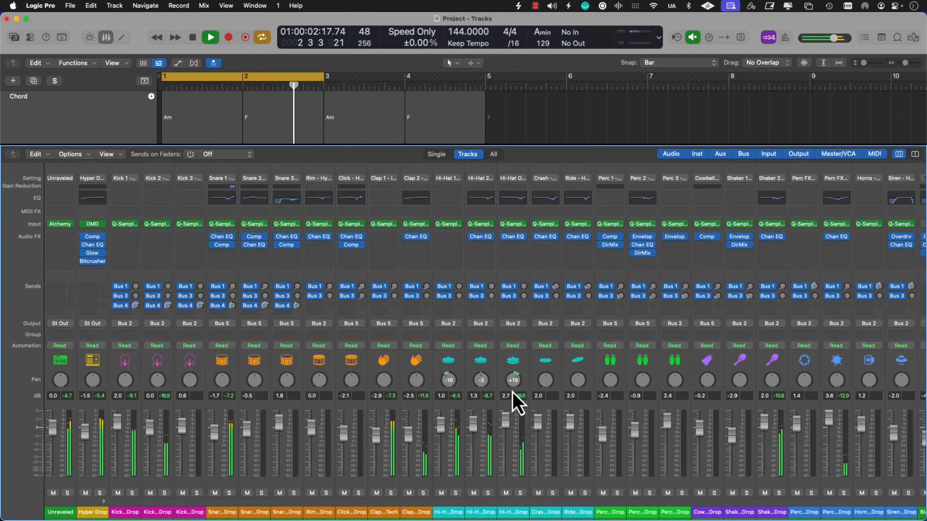
{"action": "left_click", "coordinate": [512, 392]}
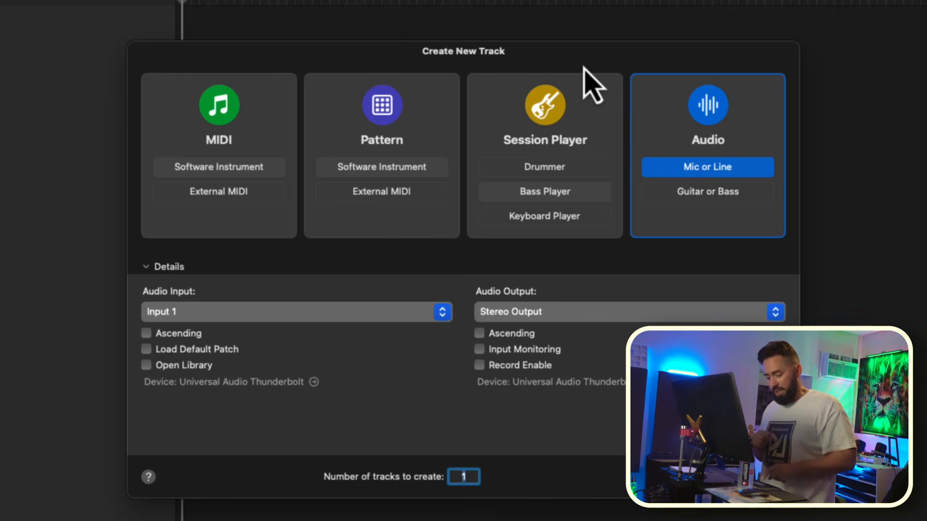
- Create one MIDI software instrument track with the default patch and hide the Library and the Inspector
{"action": "key", "text": "Left"}
{"action": "key", "text": "Left"}
{"action": "key", "text": "Left"}
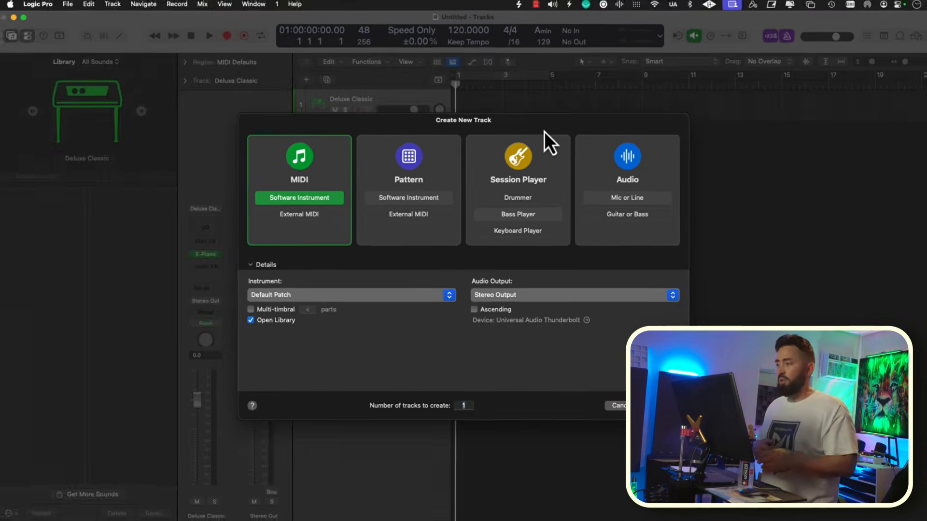
{"action": "key", "text": "Return"}
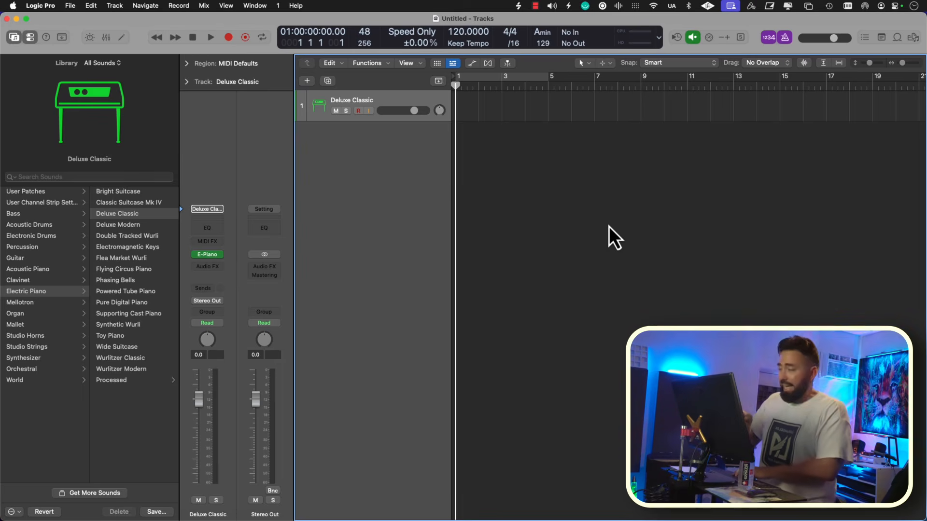
{"action": "key", "text": "y"}
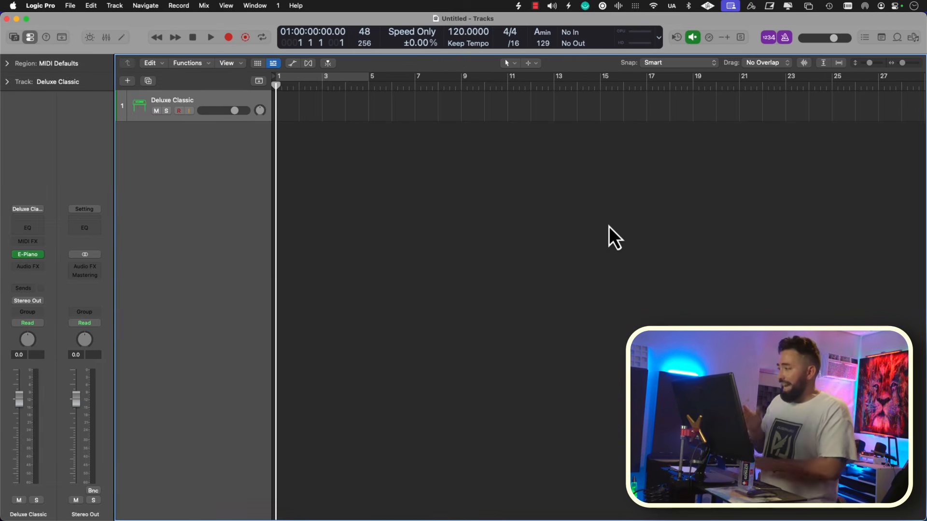
{"action": "key", "text": "i"}
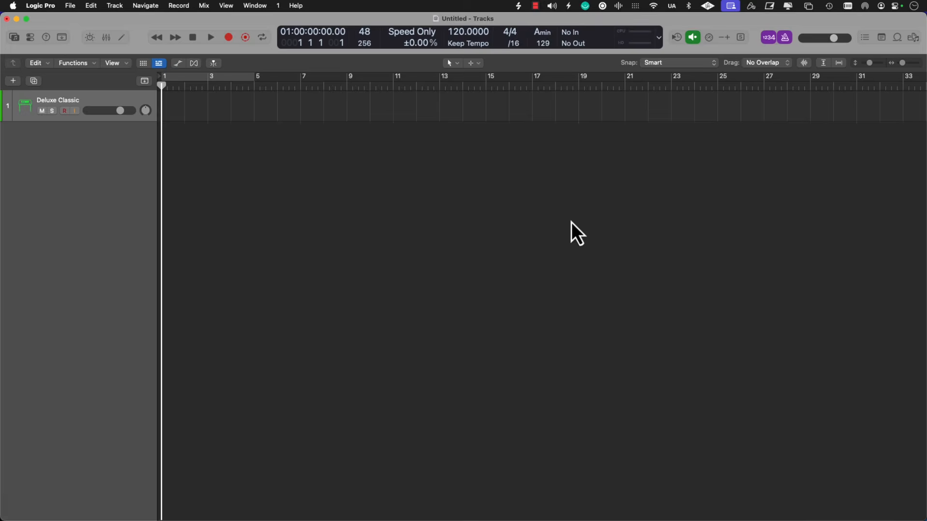
- Add the Above The Clouds Bass Apple Loop to the first track at bar 9 and hide the Loop Browser
{"action": "key", "text": "o"}
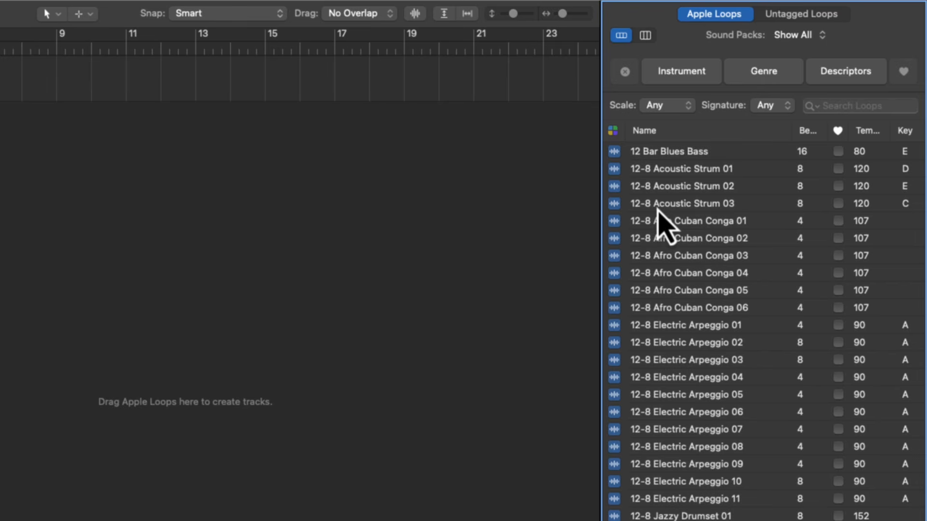
{"action": "scroll", "coordinate": [655, 207], "scroll_direction": "down", "scroll_amount": 10}
{"action": "scroll", "coordinate": [664, 222], "scroll_direction": "up", "scroll_amount": 2}
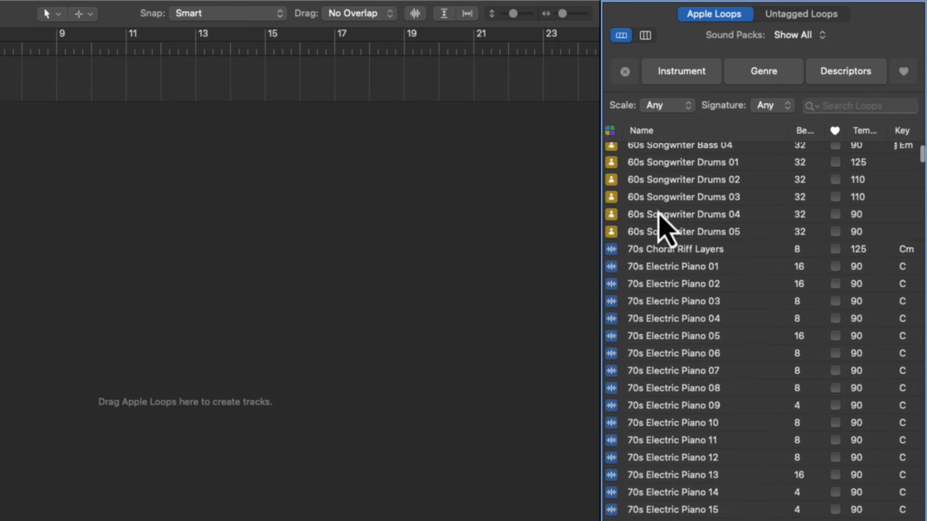
{"action": "scroll", "coordinate": [668, 234], "scroll_direction": "down", "scroll_amount": 15}
{"action": "scroll", "coordinate": [662, 231], "scroll_direction": "down", "scroll_amount": 20}
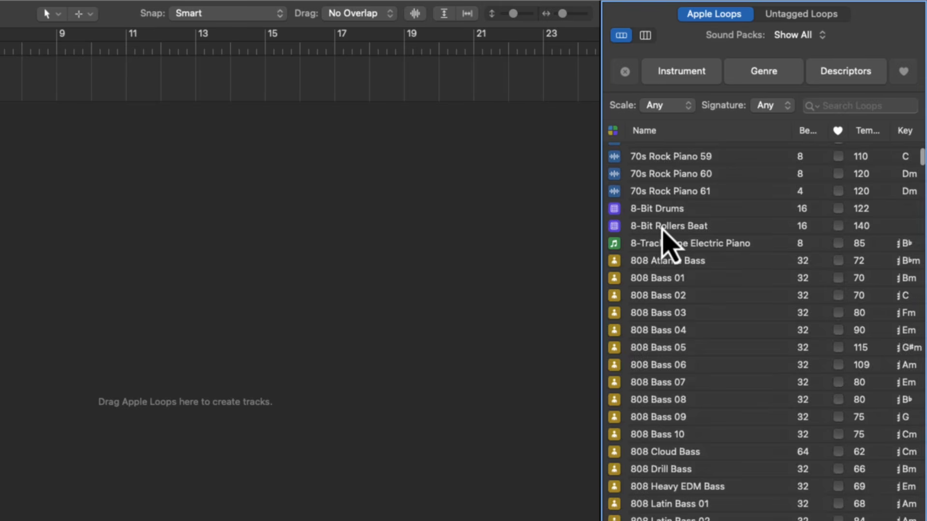
{"action": "scroll", "coordinate": [658, 176], "scroll_direction": "down", "scroll_amount": 10}
{"action": "scroll", "coordinate": [659, 176], "scroll_direction": "up", "scroll_amount": 2}
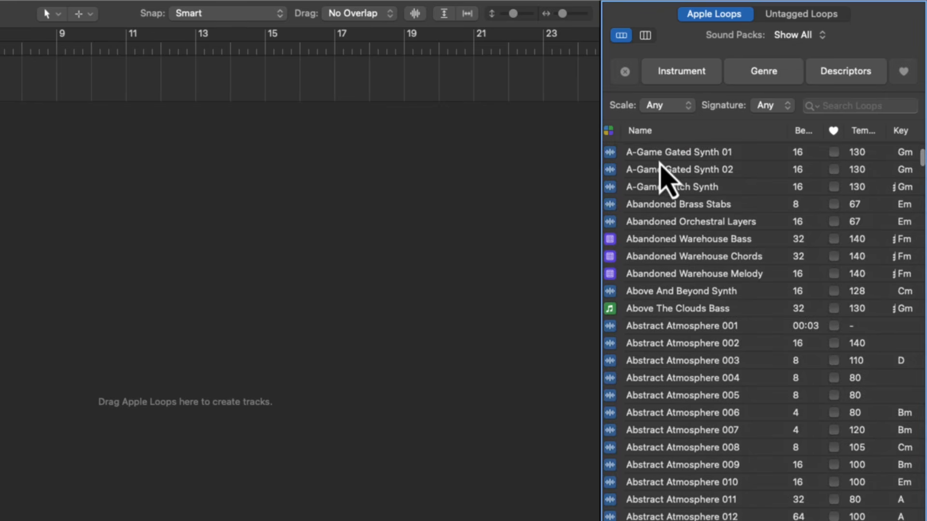
{"action": "left_click_drag", "start_coordinate": [648, 310], "coordinate": [170, 123]}
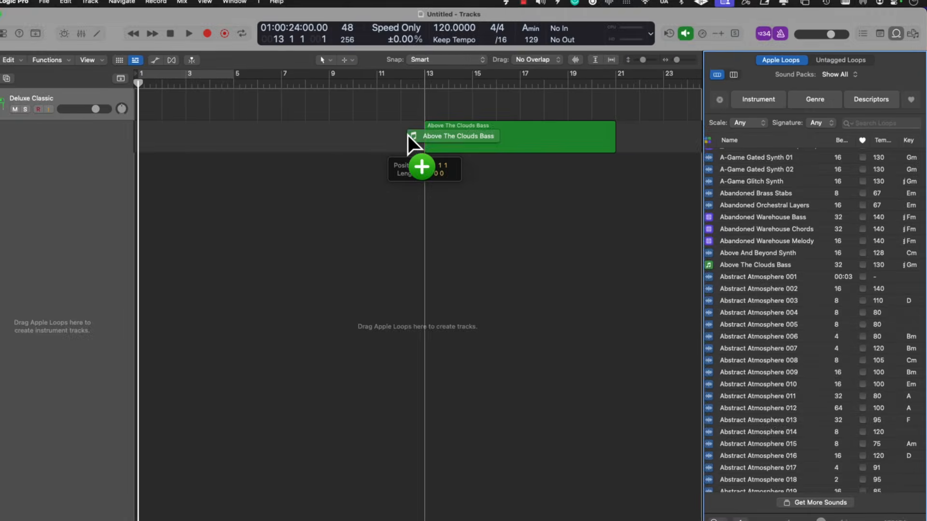
{"action": "left_click_drag", "start_coordinate": [408, 134], "coordinate": [320, 109]}
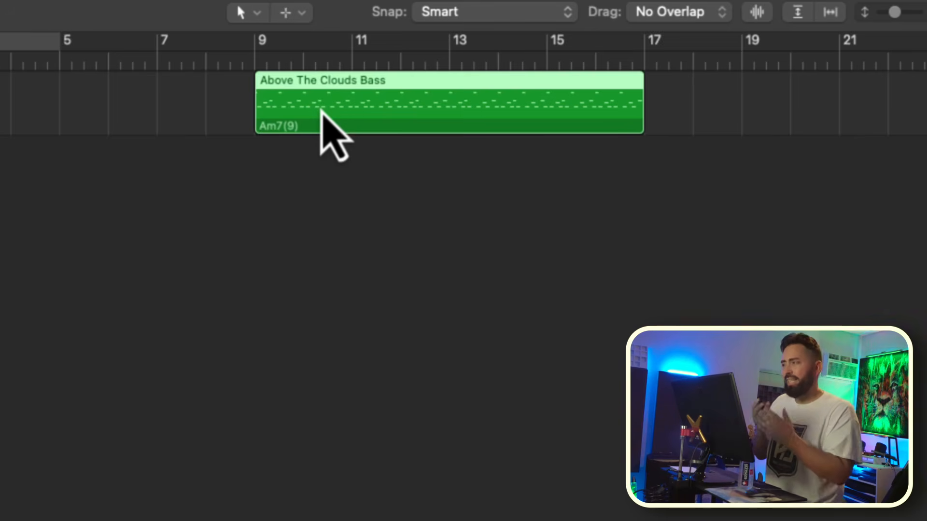
{"action": "key", "text": "o"}
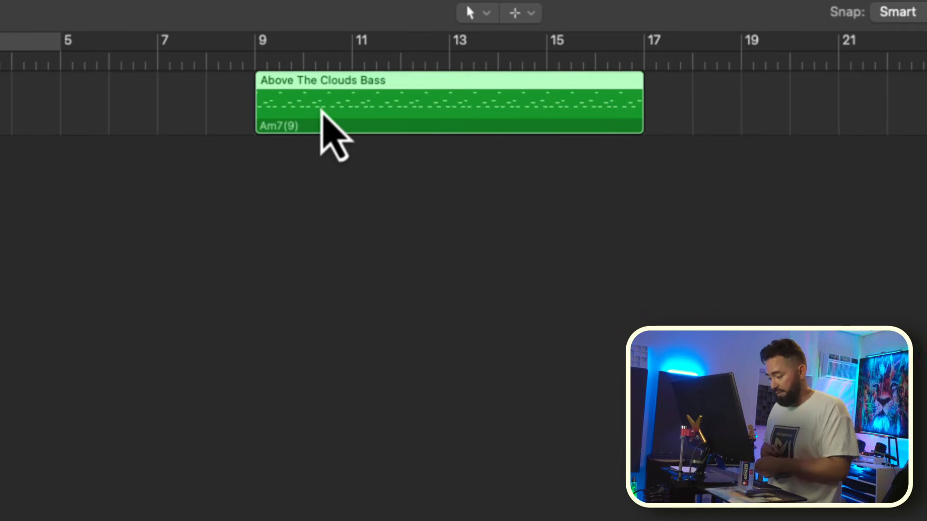
- Show the Inspector and examine the region and track settings of Above The Clouds Bass, collapsing each section after viewing
{"action": "key", "text": "i"}
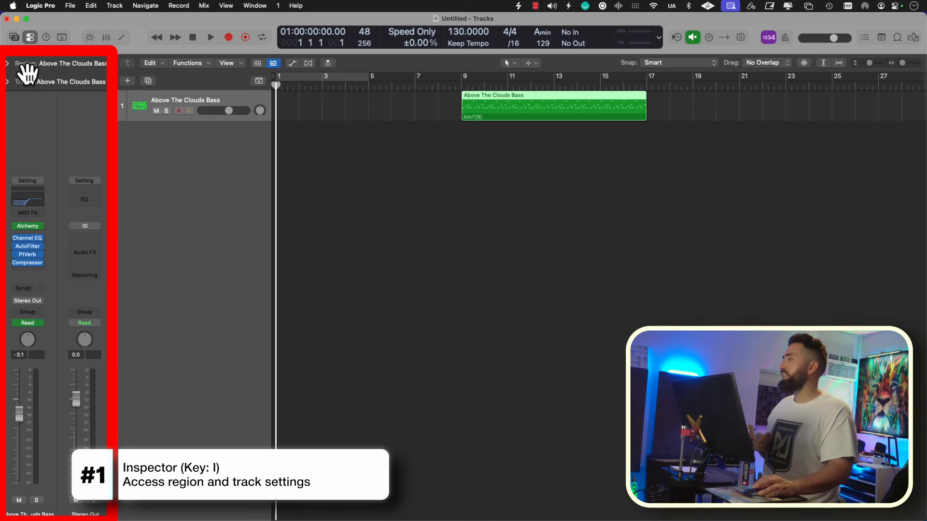
{"action": "left_click", "coordinate": [7, 64]}
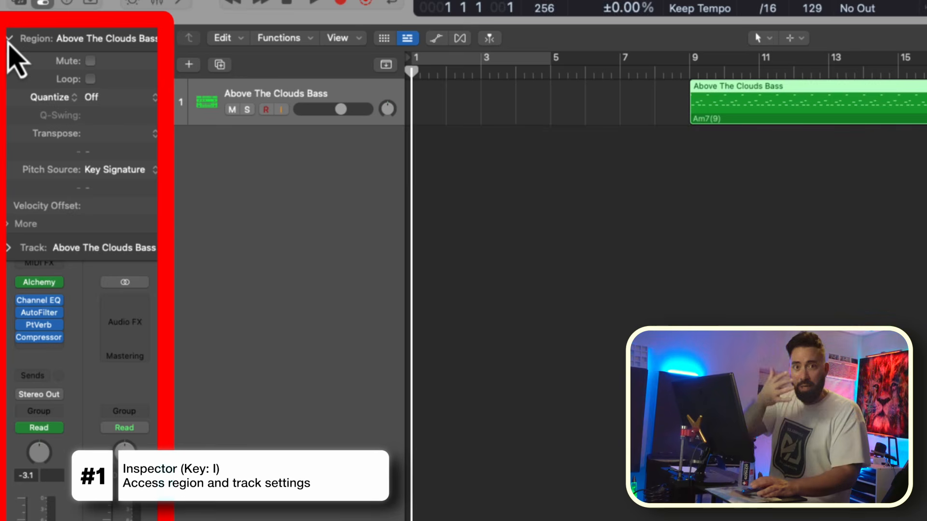
{"action": "left_click", "coordinate": [9, 38]}
{"action": "left_click", "coordinate": [8, 67]}
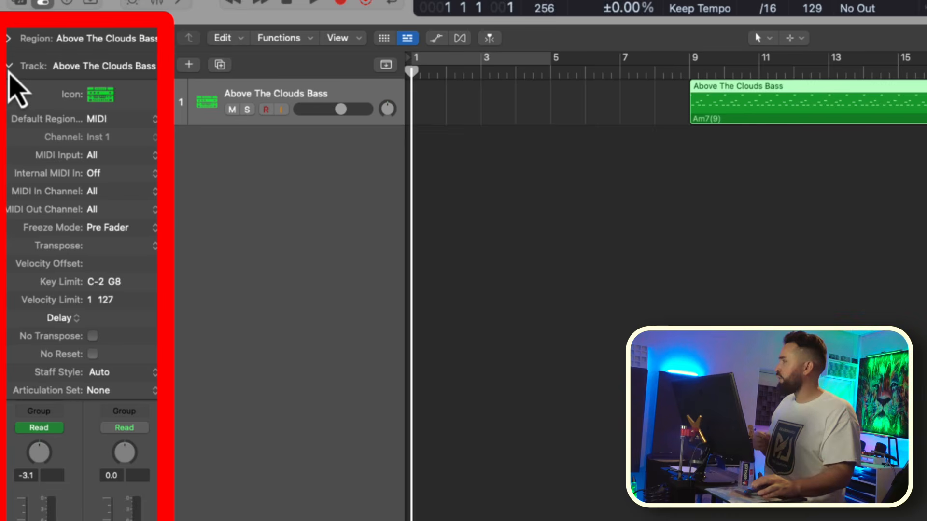
{"action": "left_click", "coordinate": [9, 71]}
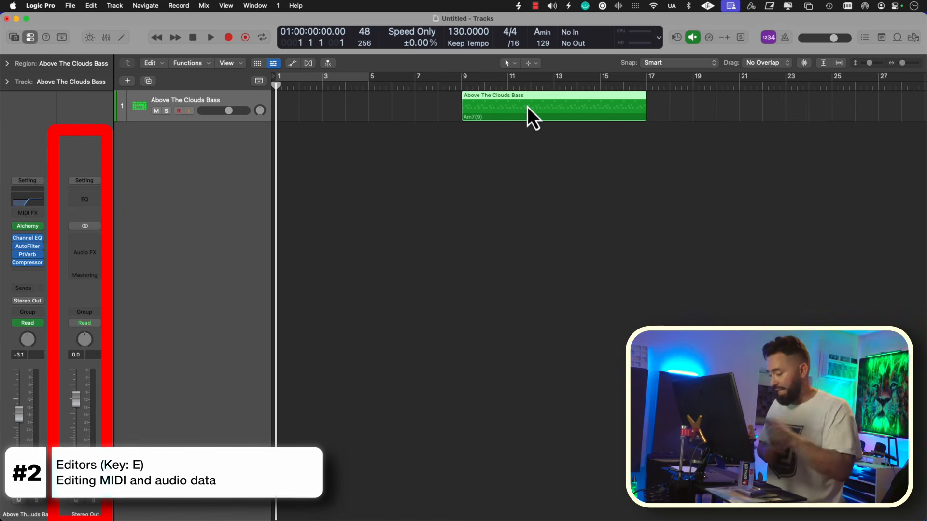
- View the Above The Clouds Bass region in the Piano Roll, toggle the editor pane a few times and leave it closed
{"action": "key", "text": "e"}
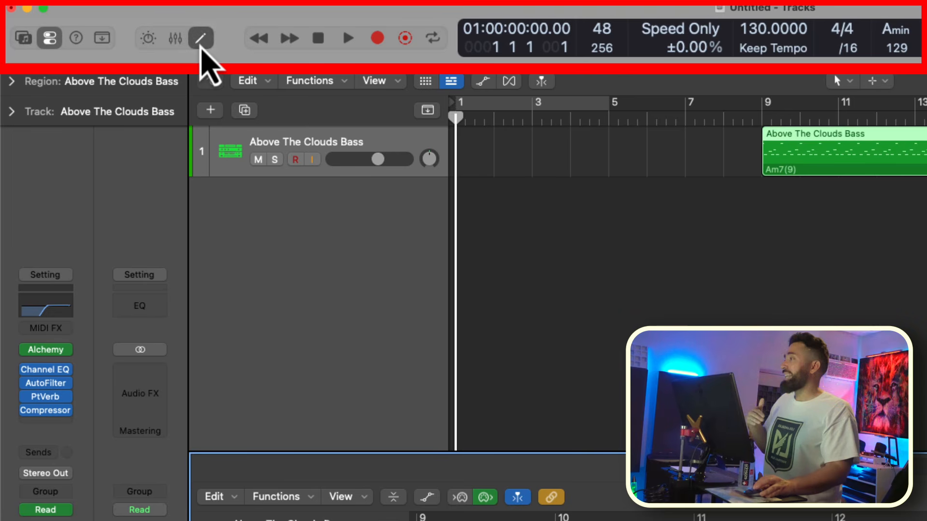
{"action": "left_click", "coordinate": [201, 46]}
{"action": "left_click", "coordinate": [201, 47]}
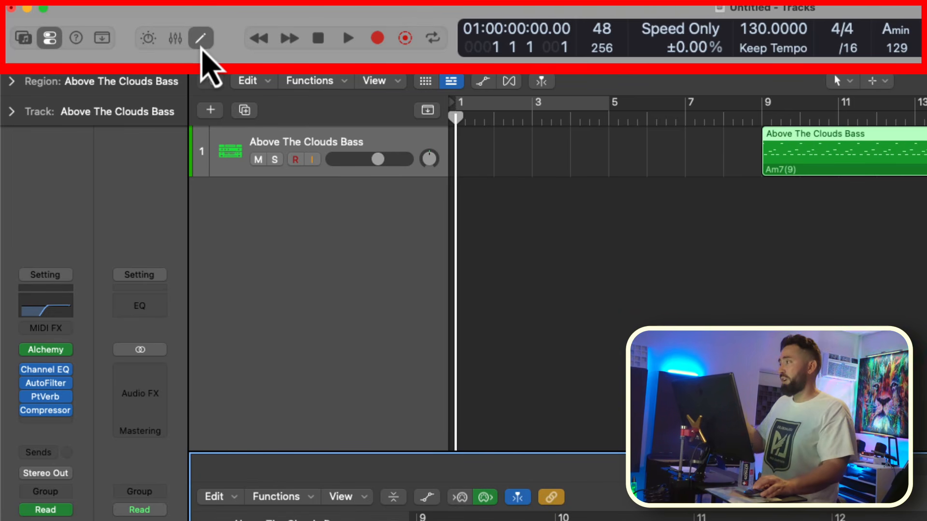
{"action": "left_click", "coordinate": [204, 46]}
{"action": "left_click", "coordinate": [204, 46]}
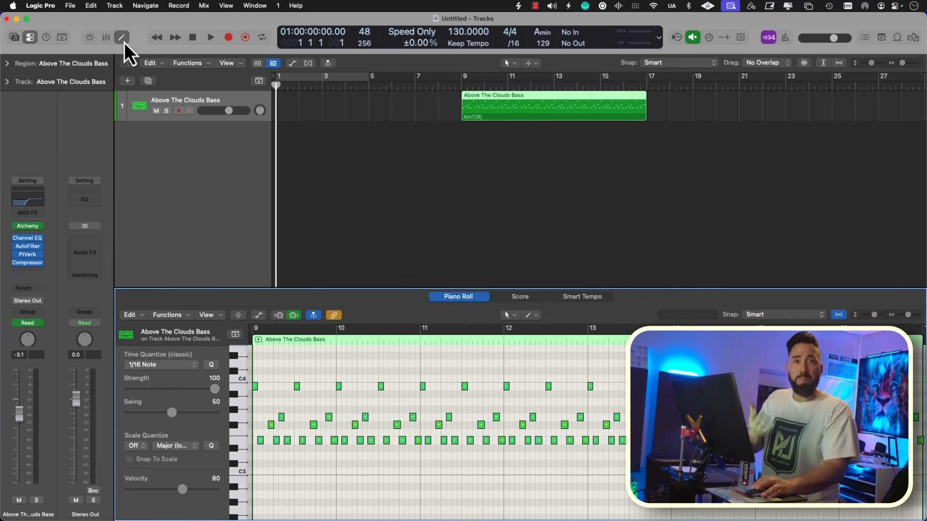
{"action": "left_click", "coordinate": [124, 42]}
- Add the A-Game Gated Synth 02 Apple Loop on a new track at bar 9 and inspect its waveform in the audio editor
{"action": "key", "text": "o"}
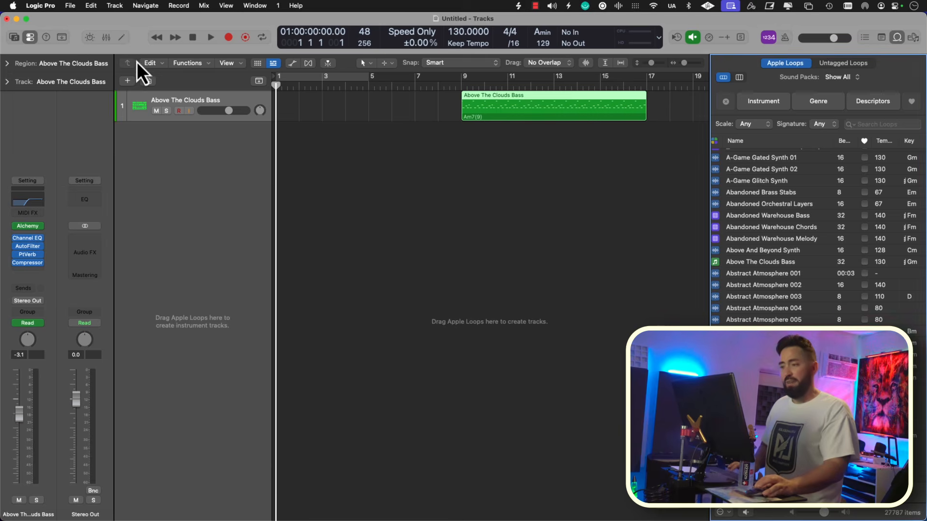
{"action": "left_click_drag", "start_coordinate": [744, 168], "coordinate": [466, 172]}
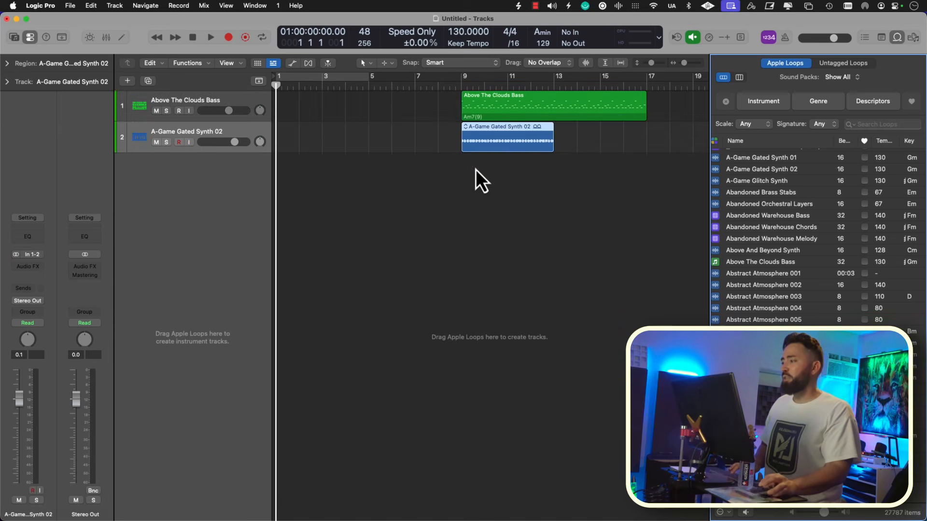
{"action": "left_click", "coordinate": [122, 38]}
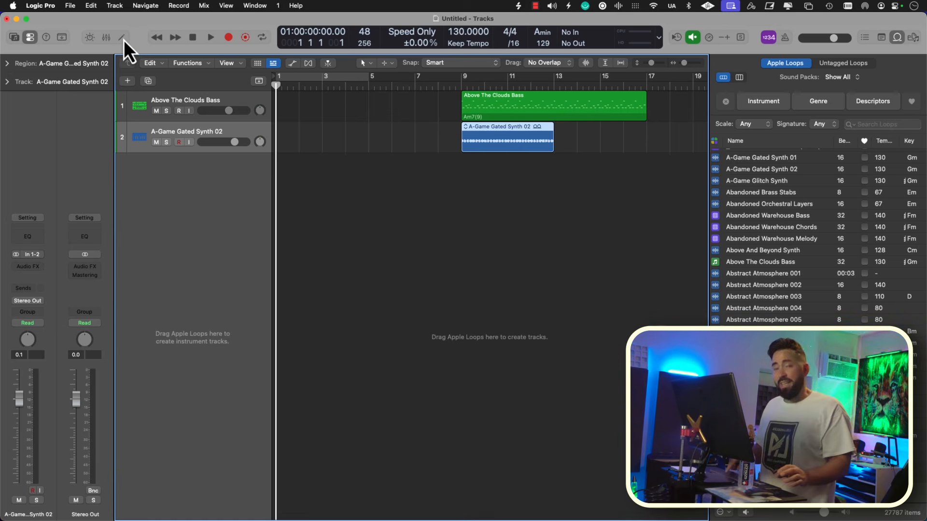
{"action": "left_click", "coordinate": [123, 38]}
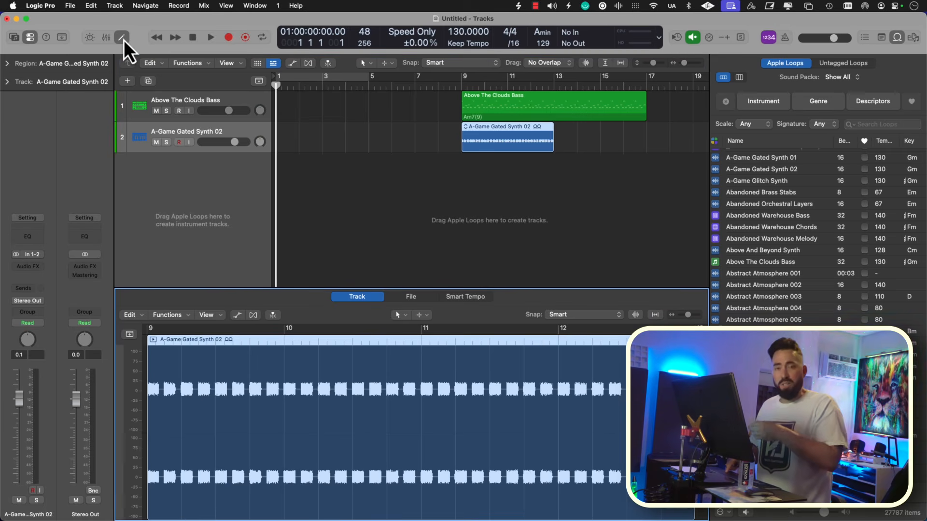
{"action": "left_click", "coordinate": [123, 39]}
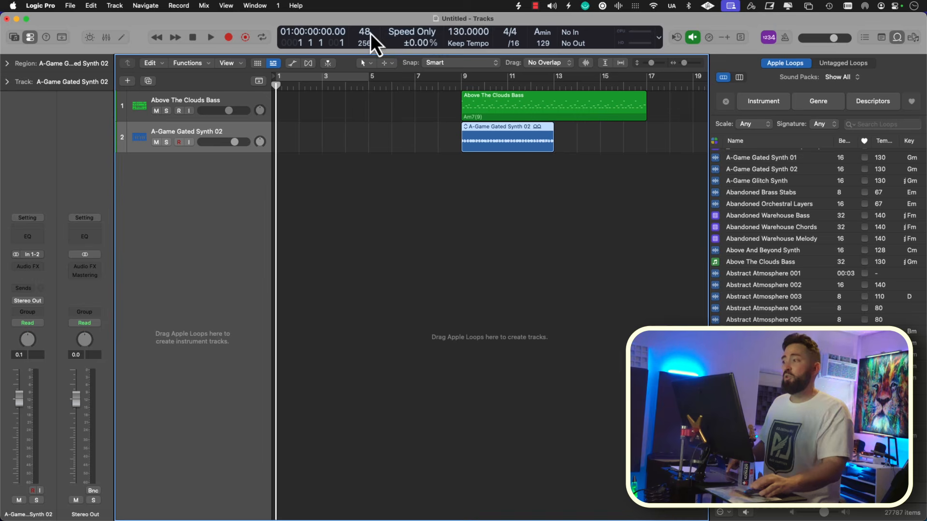
- Open the Above The Clouds Bass region in the Piano Roll, and toggle the Apple Loops browser repeatedly, leaving it hidden
{"action": "double_click", "coordinate": [503, 106]}
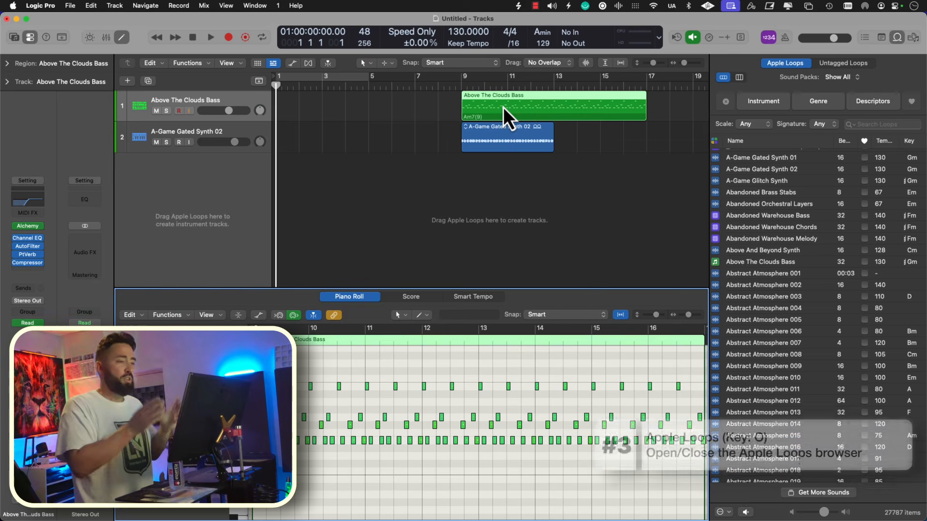
{"action": "key", "text": "o"}
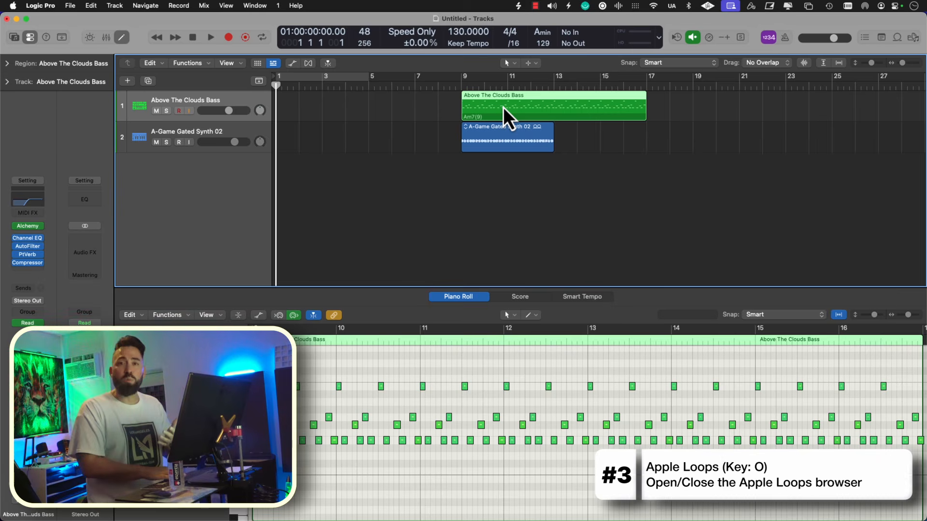
{"action": "key", "text": "o"}
{"action": "key", "text": "o"}
{"action": "key", "text": "o"}
{"action": "key", "text": "o"}
{"action": "key", "text": "o"}
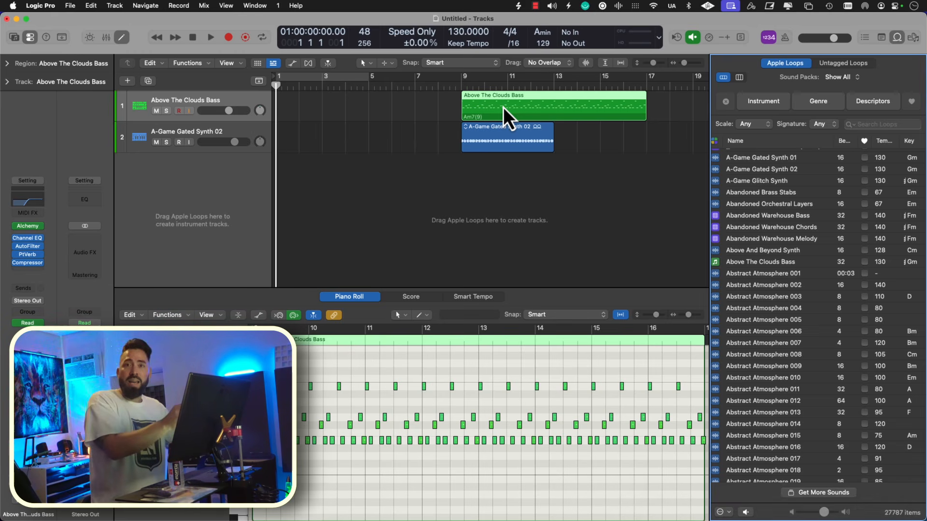
{"action": "key", "text": "o"}
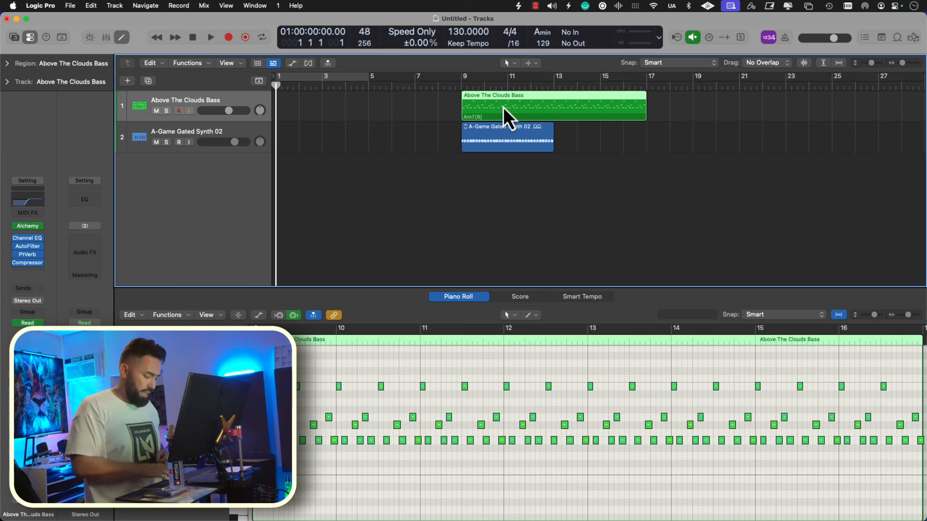
- Add the Abandoned Warehouse Melody Apple Loop on a new third track at bar 17 and hide the Loop Browser
{"action": "key", "text": "o"}
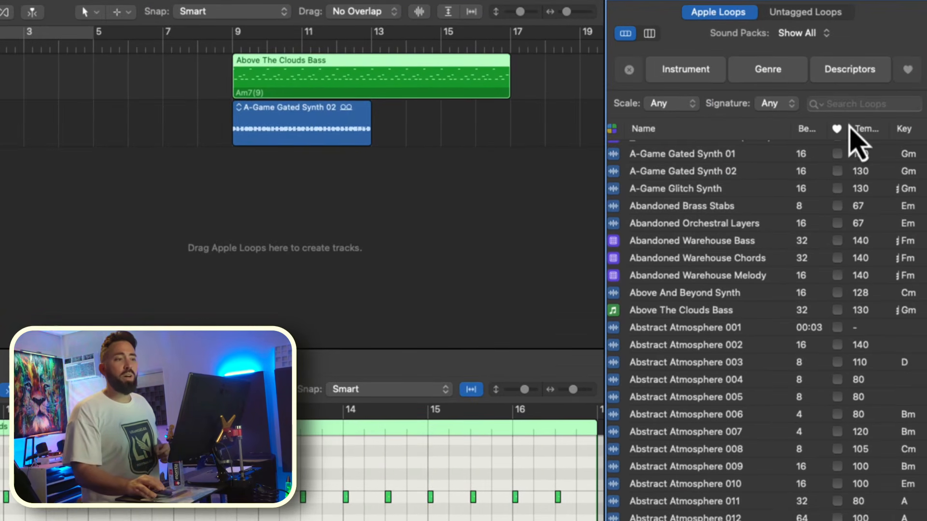
{"action": "left_click", "coordinate": [844, 102]}
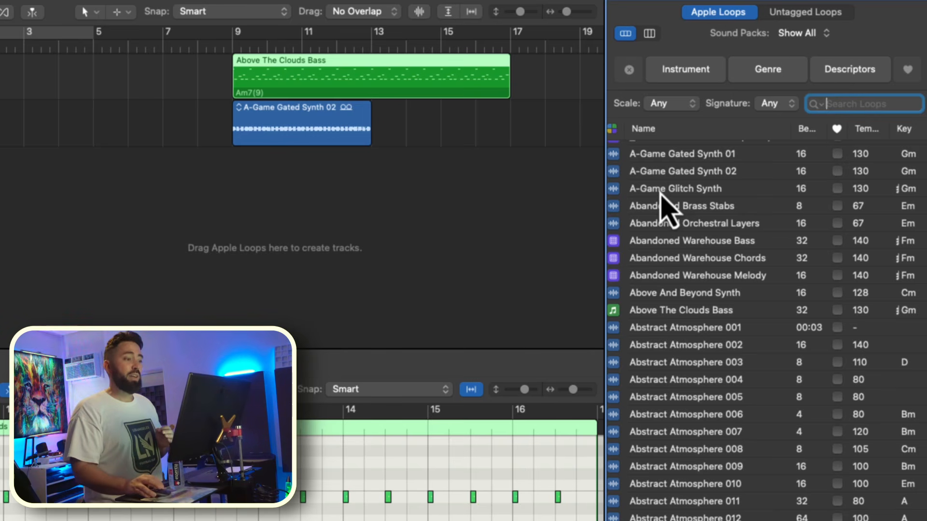
{"action": "left_click_drag", "start_coordinate": [666, 277], "coordinate": [497, 211]}
{"action": "scroll", "coordinate": [497, 208], "scroll_direction": "right", "scroll_amount": 2}
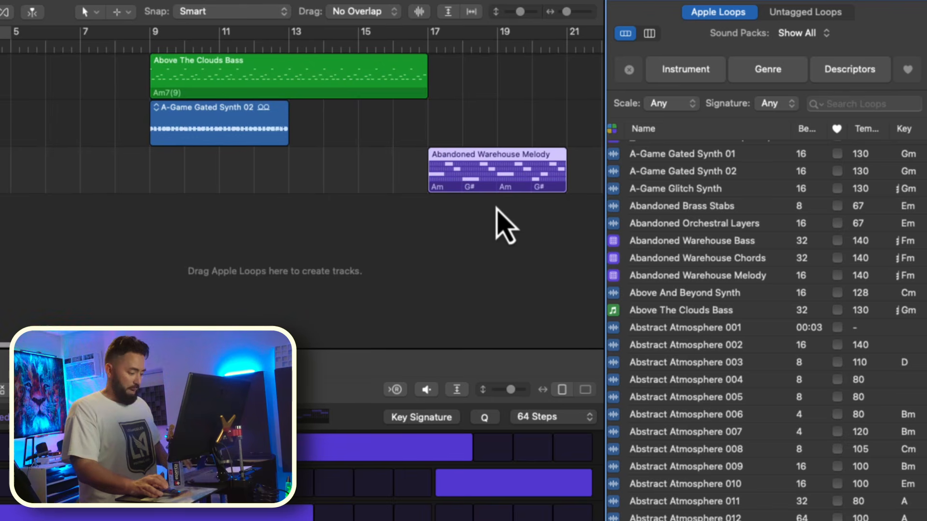
{"action": "key", "text": "o"}
{"action": "key", "text": "e"}
{"action": "key", "text": "e"}
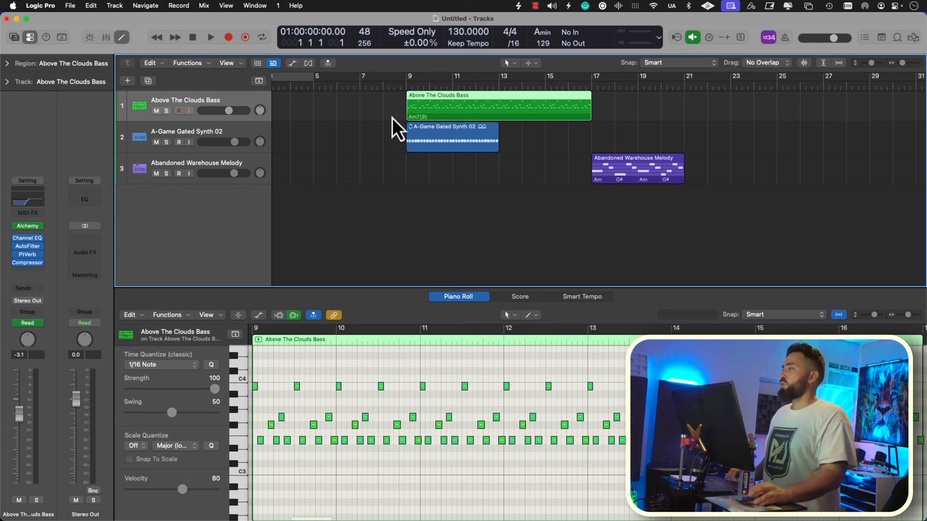
- Solo the Above The Clouds Bass track and play its region from bar 9
{"action": "key", "text": "super+Down"}
{"action": "key", "text": "super+Down"}
{"action": "key", "text": "super+Down"}
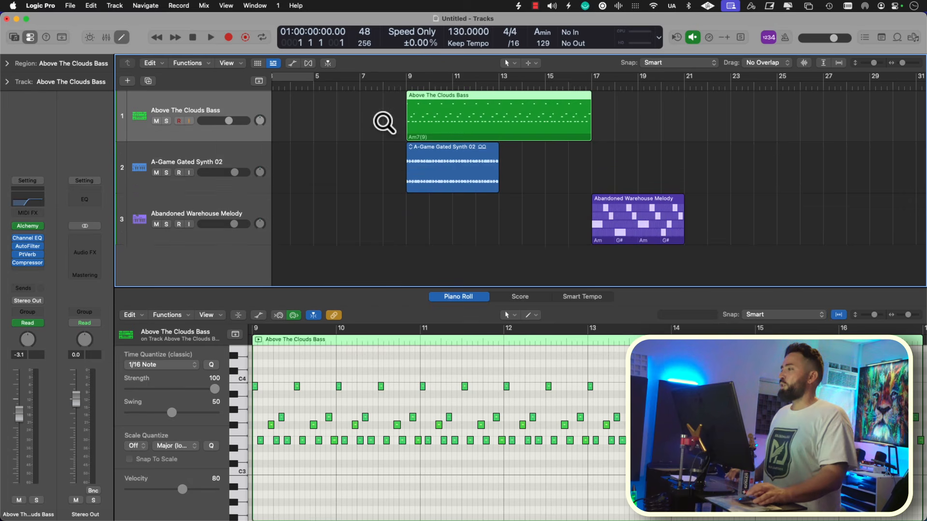
{"action": "left_click", "coordinate": [167, 107]}
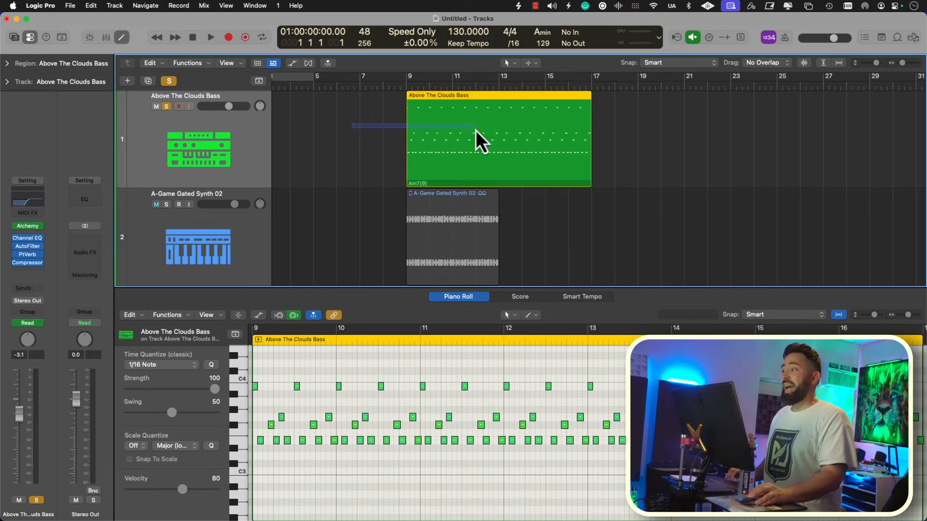
{"action": "key", "text": "shift+space"}
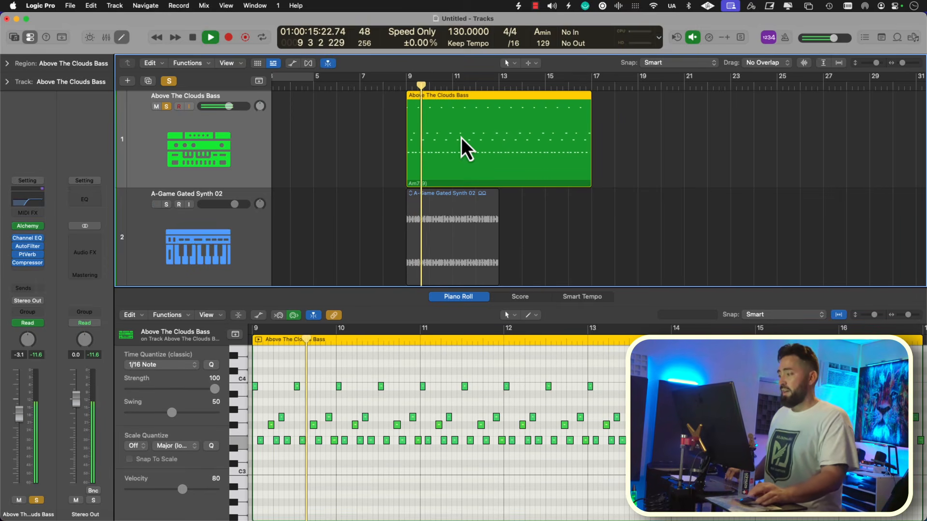
- Stop playback and open the Library of instrument sounds for the Above The Clouds Bass track
{"action": "key", "text": "space"}
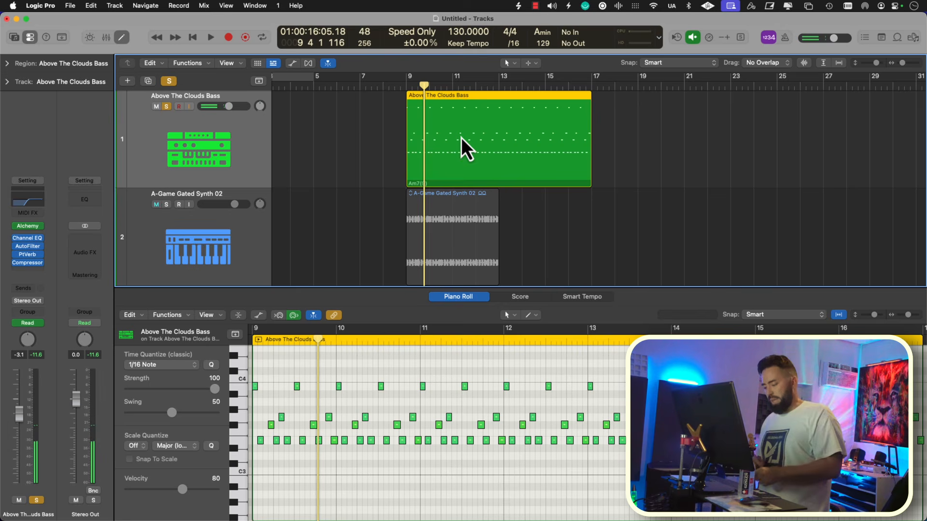
{"action": "key", "text": "y"}
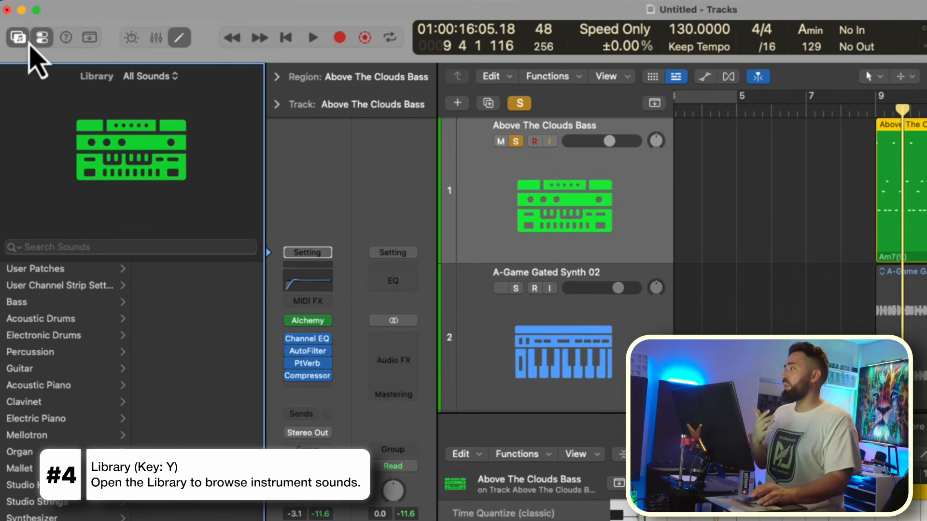
{"action": "left_click", "coordinate": [39, 39]}
{"action": "left_click", "coordinate": [38, 40]}
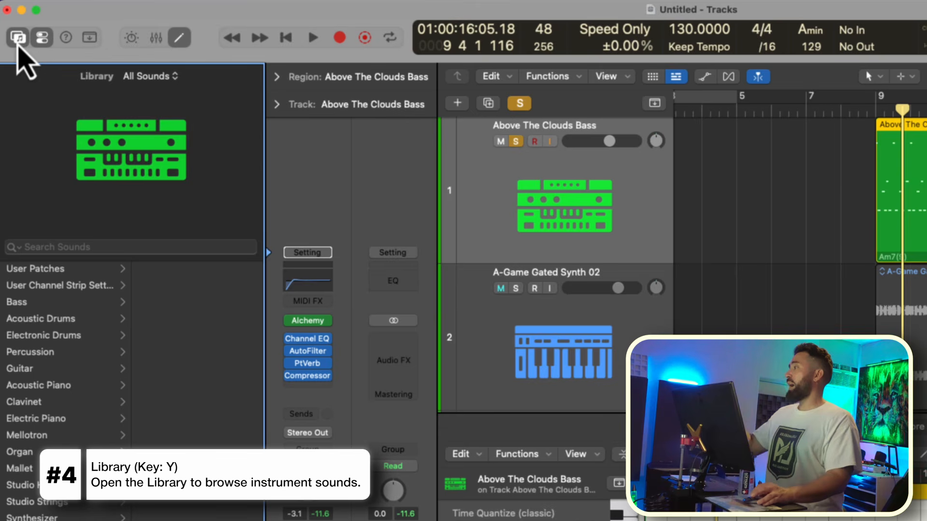
{"action": "left_click", "coordinate": [17, 43]}
{"action": "left_click", "coordinate": [18, 44]}
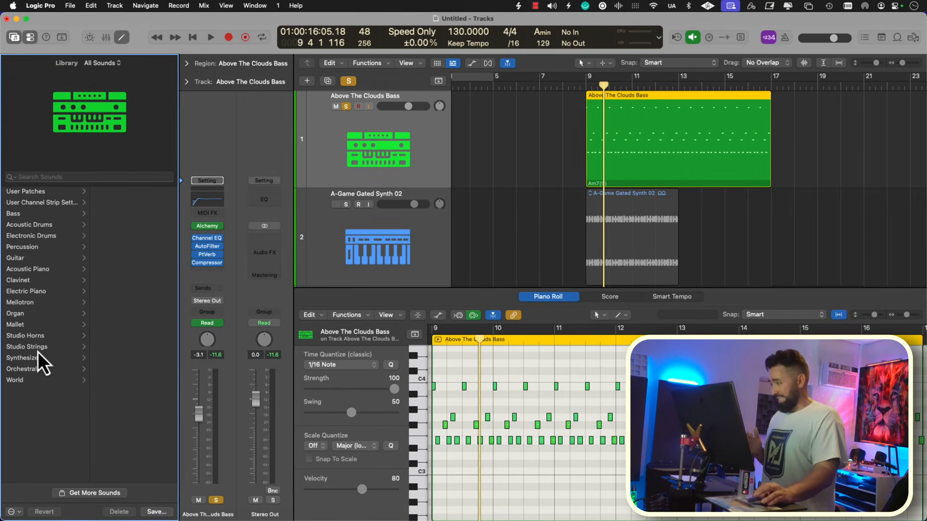
- Load the 70s Analog Lead patch from the Library's Synthesizer Lead category and audition it with the Above The Clouds Bass region
{"action": "left_click", "coordinate": [42, 359]}
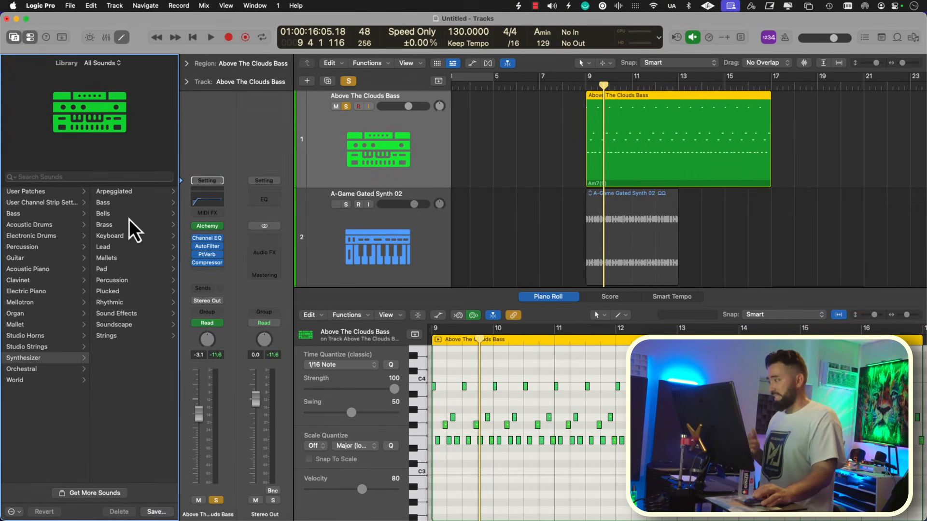
{"action": "left_click", "coordinate": [116, 247]}
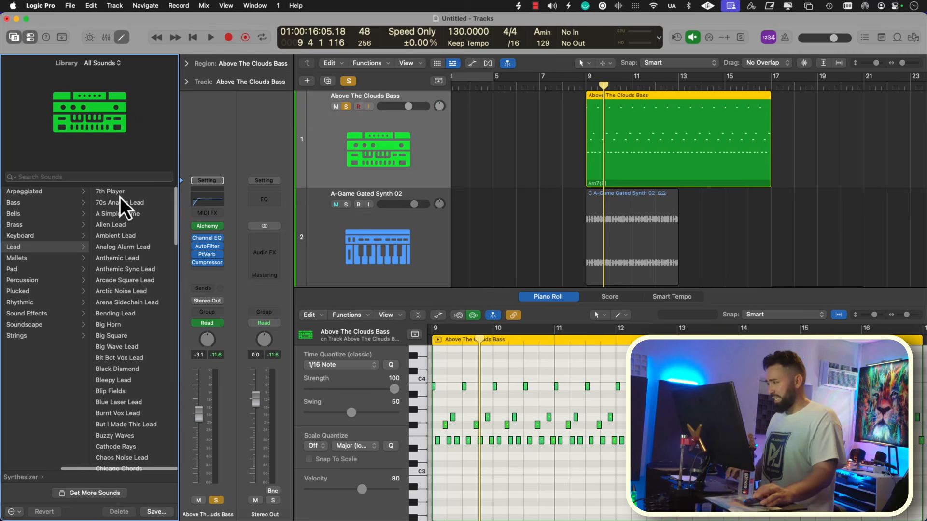
{"action": "left_click", "coordinate": [121, 203]}
{"action": "left_click", "coordinate": [600, 157]}
{"action": "key", "text": "space"}
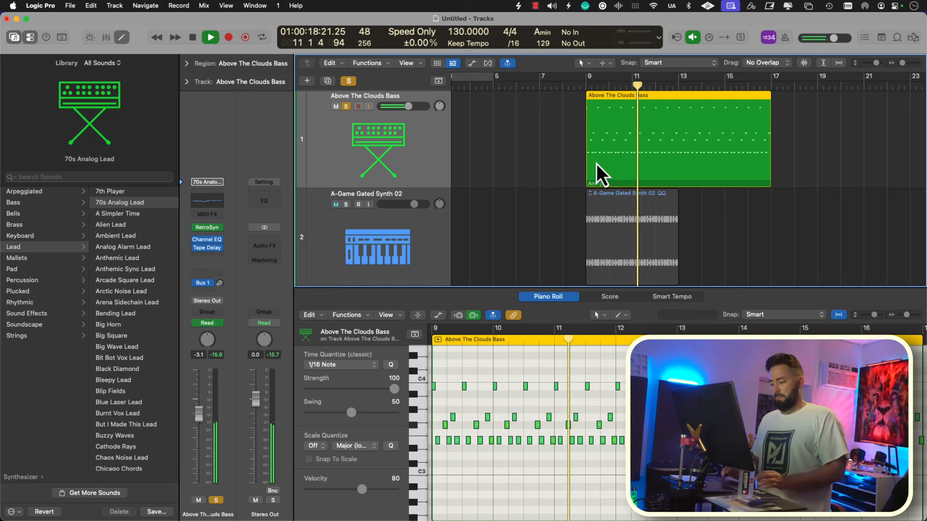
{"action": "key", "text": "space"}
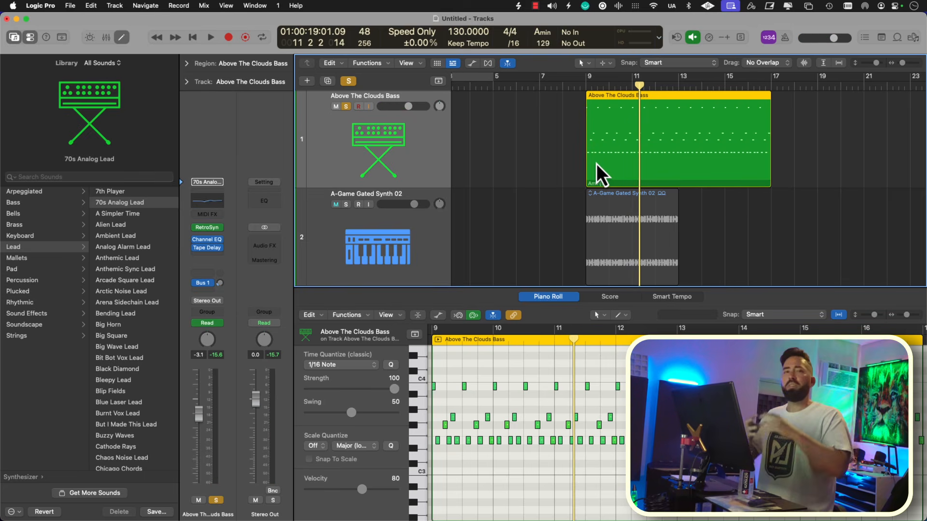
{"action": "key", "text": "ctrl+m"}
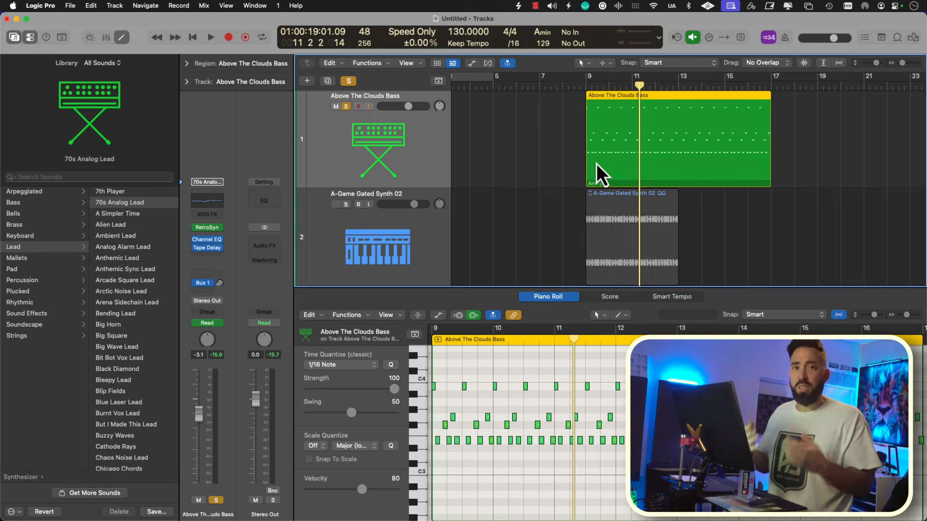
{"action": "key", "text": "ctrl+m"}
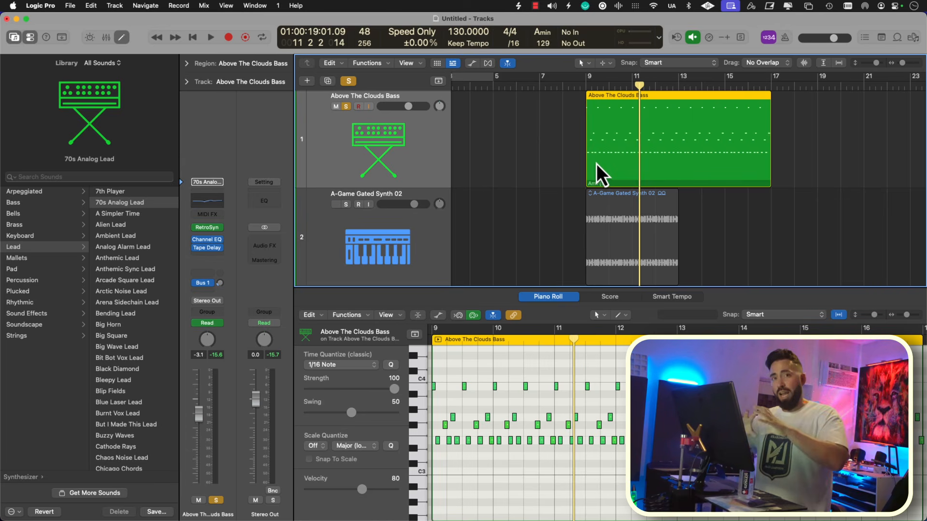
{"action": "key", "text": "ctrl+m"}
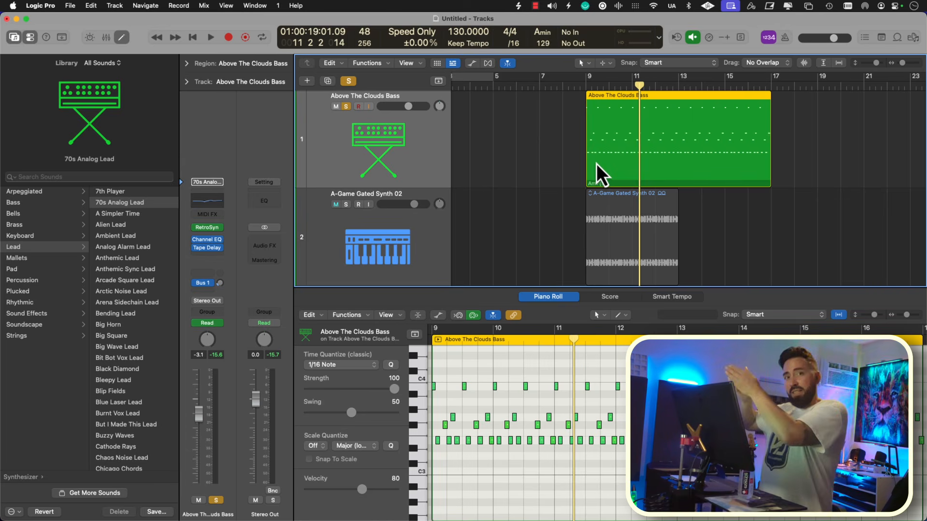
{"action": "key", "text": "ctrl+m"}
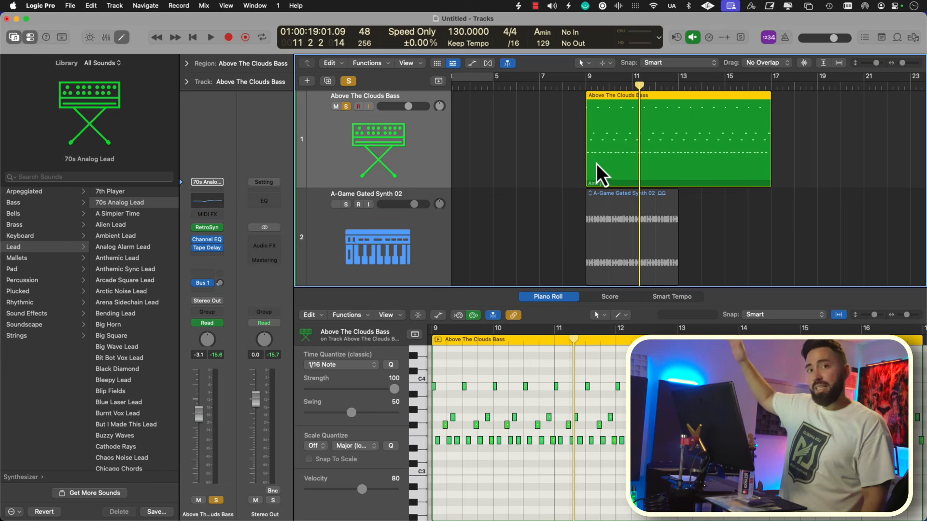
{"action": "key", "text": "ctrl+m"}
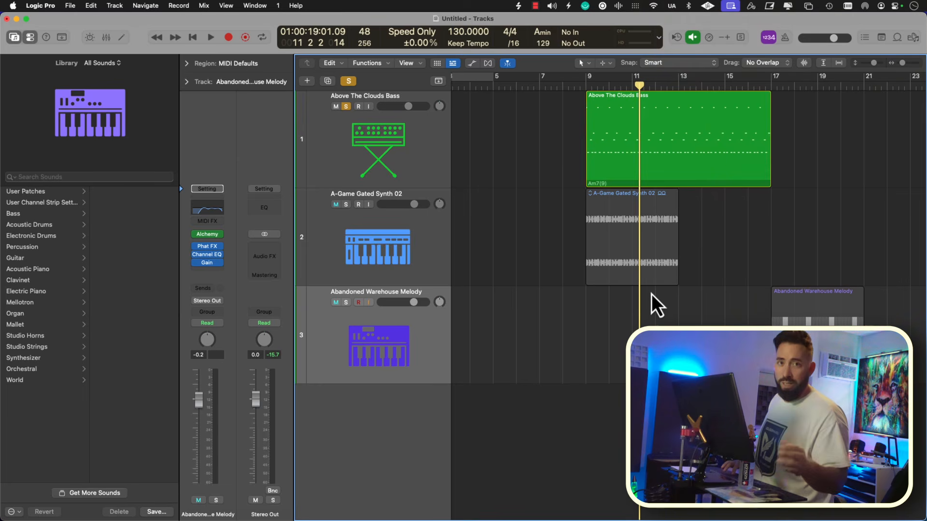
- Delete all three tracks and create one new software instrument track with the default patch
{"action": "key", "text": "Up"}
{"action": "key", "text": "Up"}
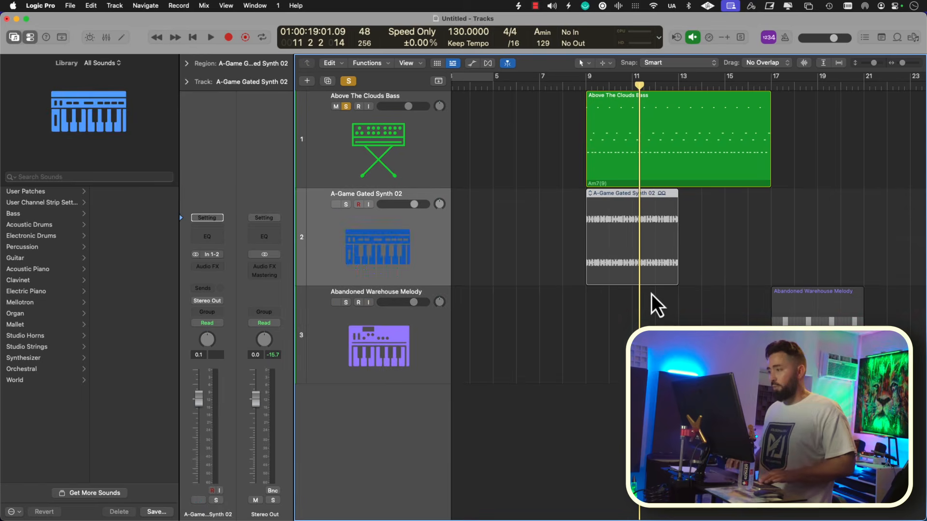
{"action": "key", "text": "super+BackSpace"}
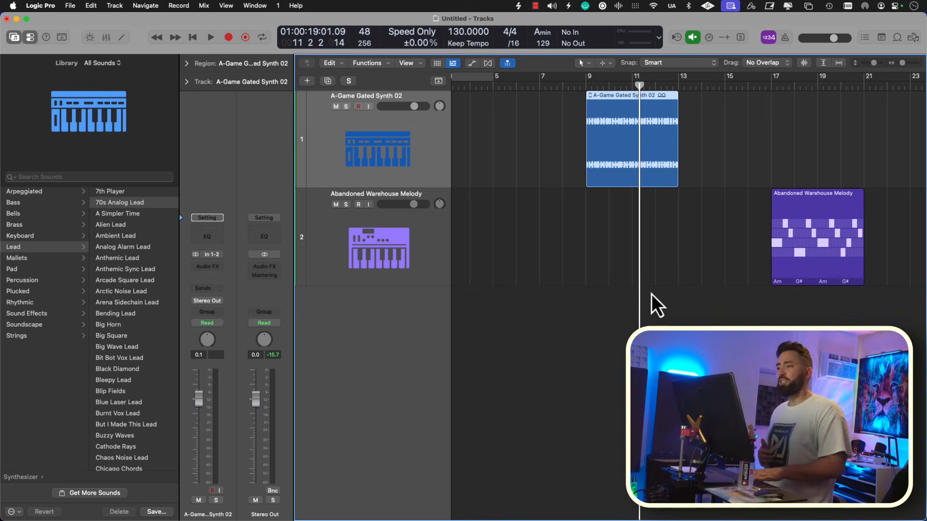
{"action": "key", "text": "super+BackSpace"}
{"action": "key", "text": "super+BackSpace"}
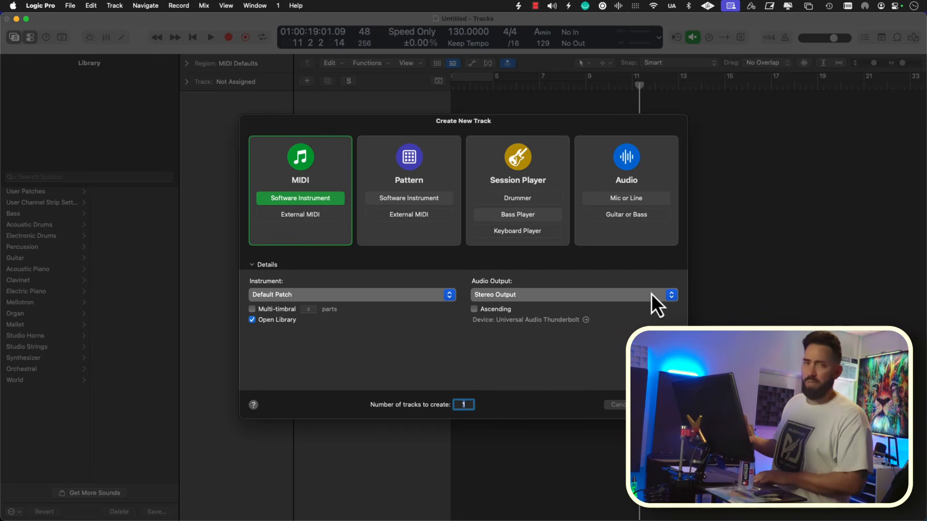
{"action": "key", "text": "Return"}
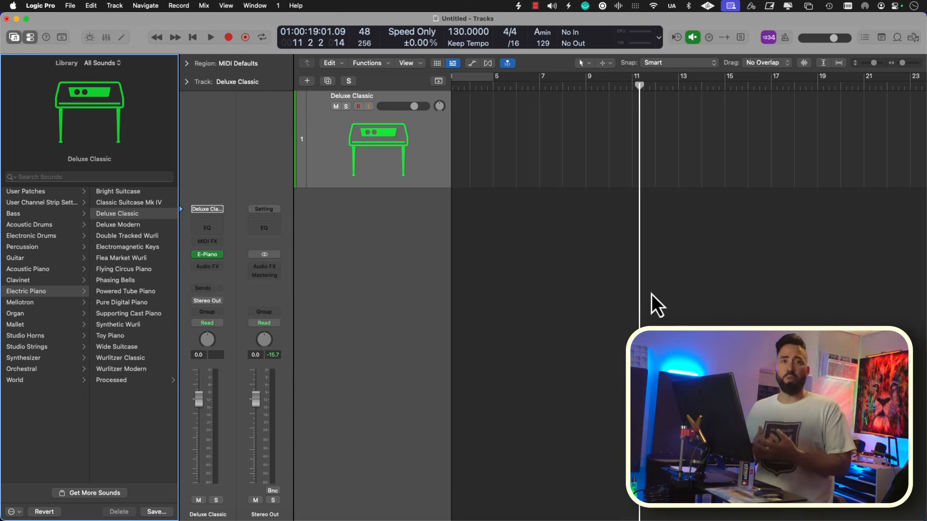
- Show the global tracks above the Deluxe Classic track, and hide the Library and the Inspector
{"action": "key", "text": "g"}
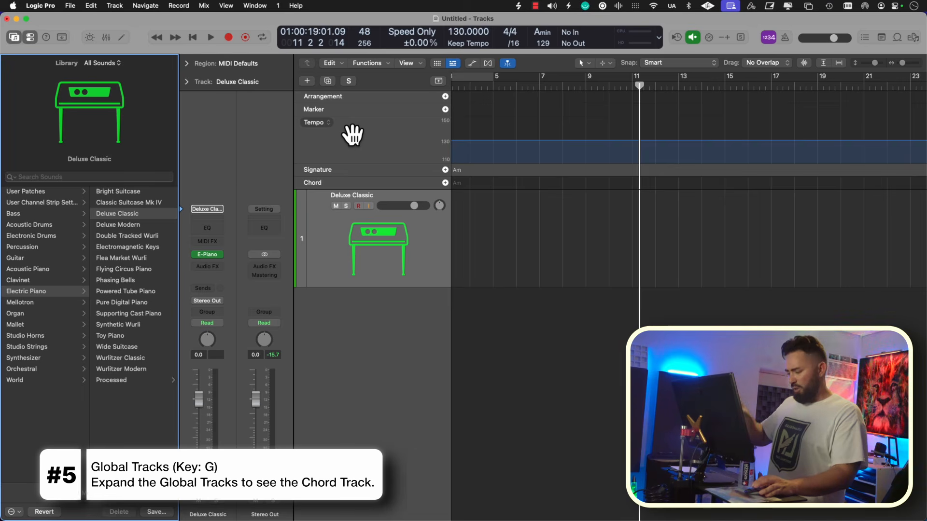
{"action": "key", "text": "y"}
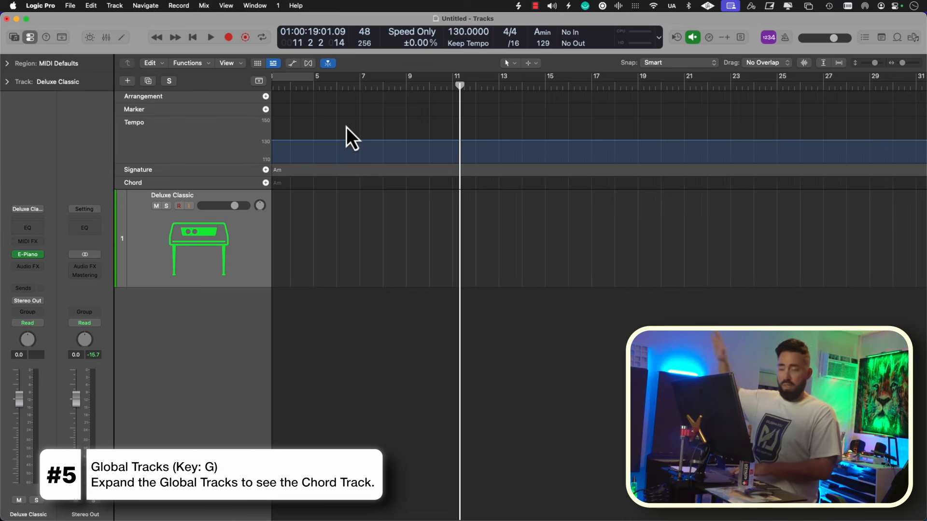
{"action": "key", "text": "i"}
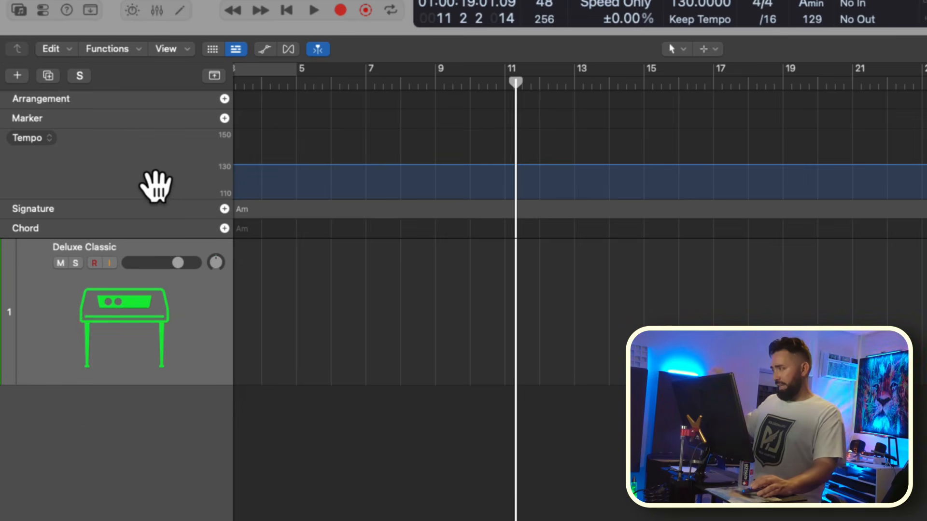
{"action": "scroll", "coordinate": [137, 180], "scroll_direction": "right", "scroll_amount": 1}
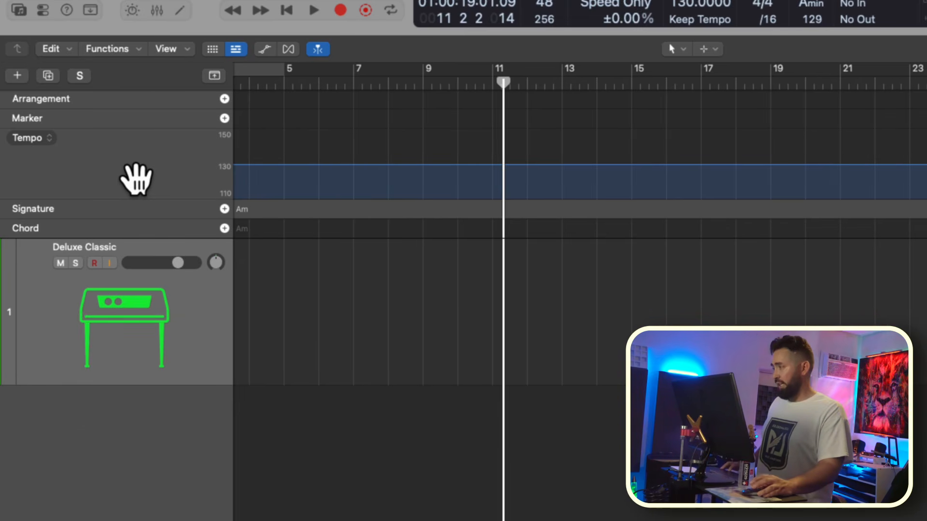
- Switch to a single global track showing only Chord, and enlarge the Chord track's height
{"action": "right_click", "coordinate": [128, 164]}
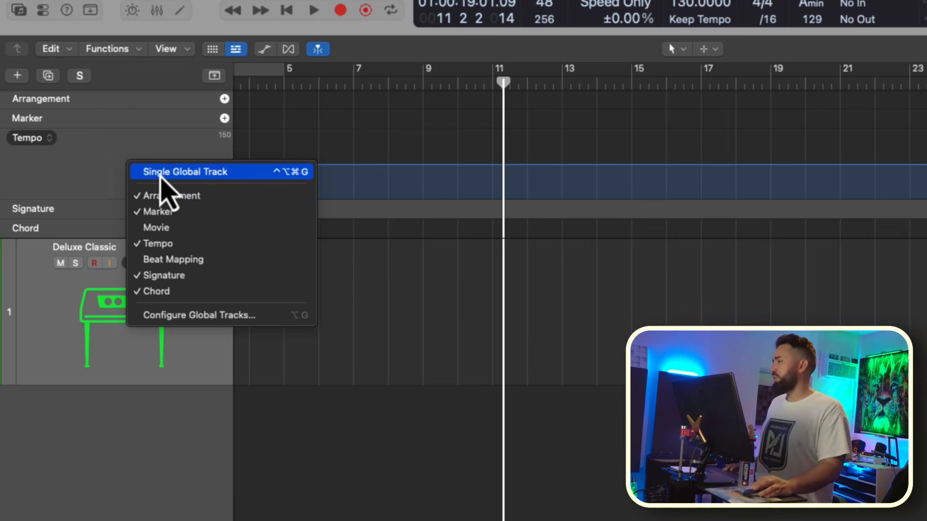
{"action": "left_click", "coordinate": [160, 175]}
{"action": "right_click", "coordinate": [120, 127]}
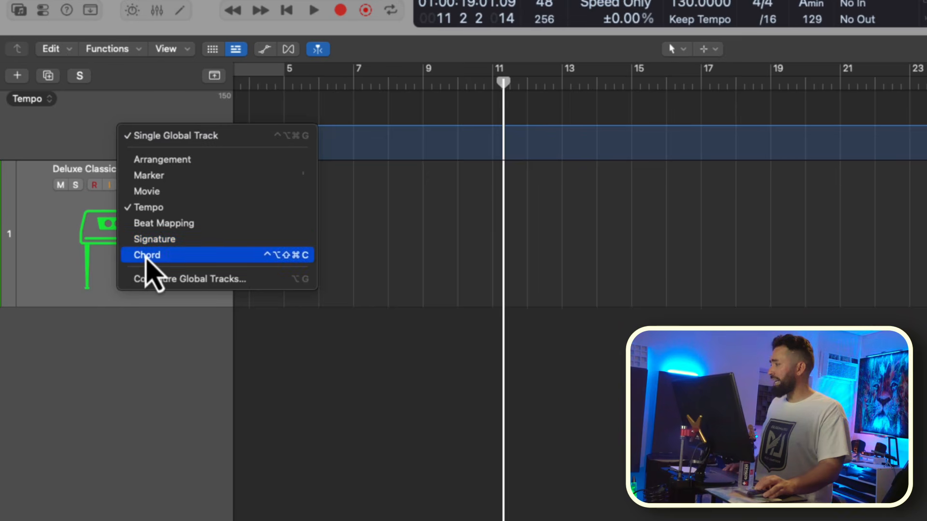
{"action": "left_click", "coordinate": [146, 259]}
{"action": "left_click_drag", "start_coordinate": [85, 114], "coordinate": [85, 229]}
- From the project start, add an Am chord at bar 1 and an F chord at bar 2 in the Chord track
{"action": "key", "text": "Return"}
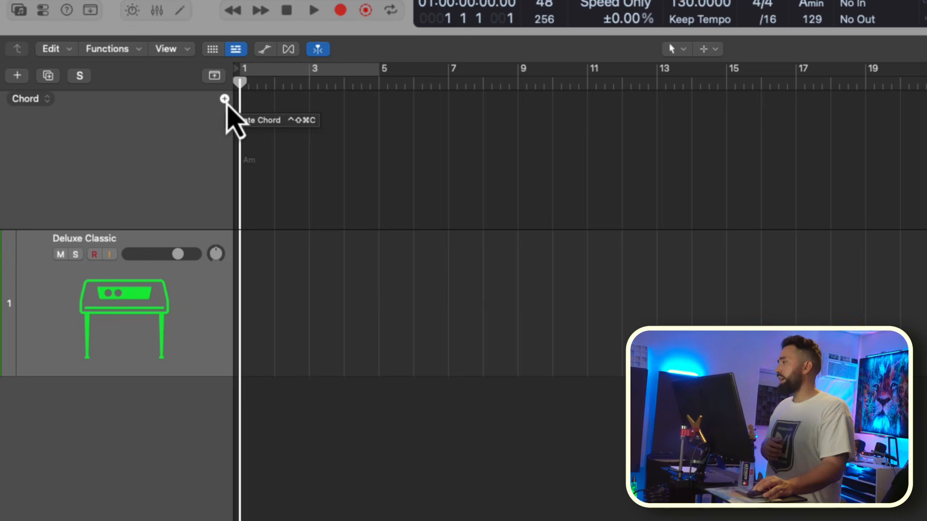
{"action": "left_click", "coordinate": [224, 99]}
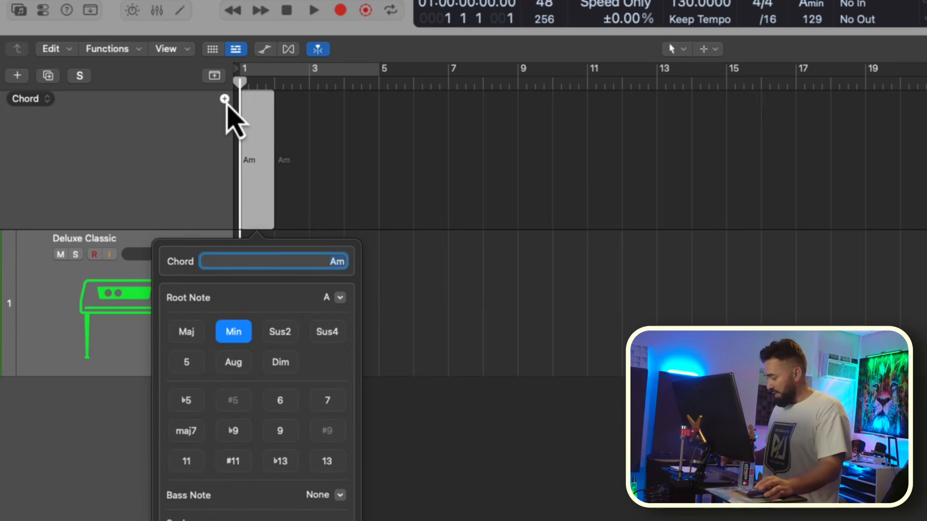
{"action": "left_click", "coordinate": [224, 99]}
{"action": "type", "text": "F"}
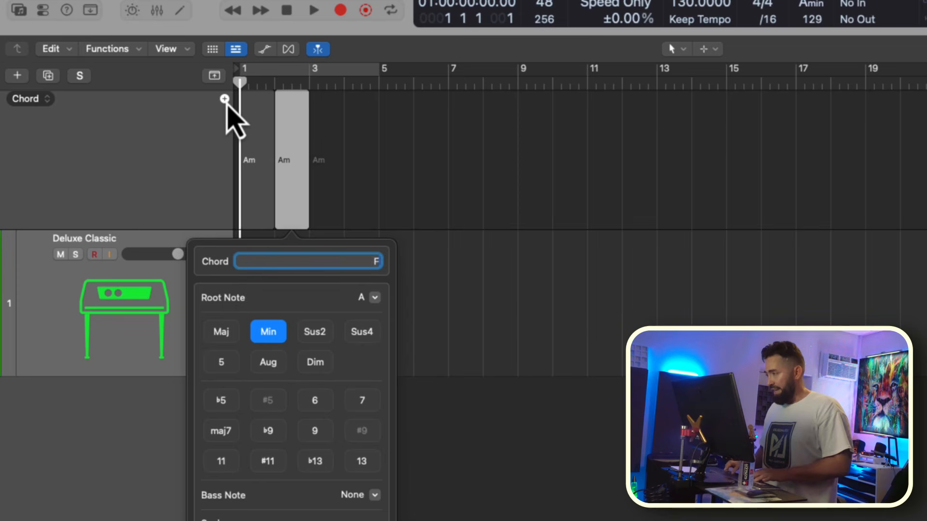
{"action": "key", "text": "Return"}
{"action": "left_click", "coordinate": [431, 267]}
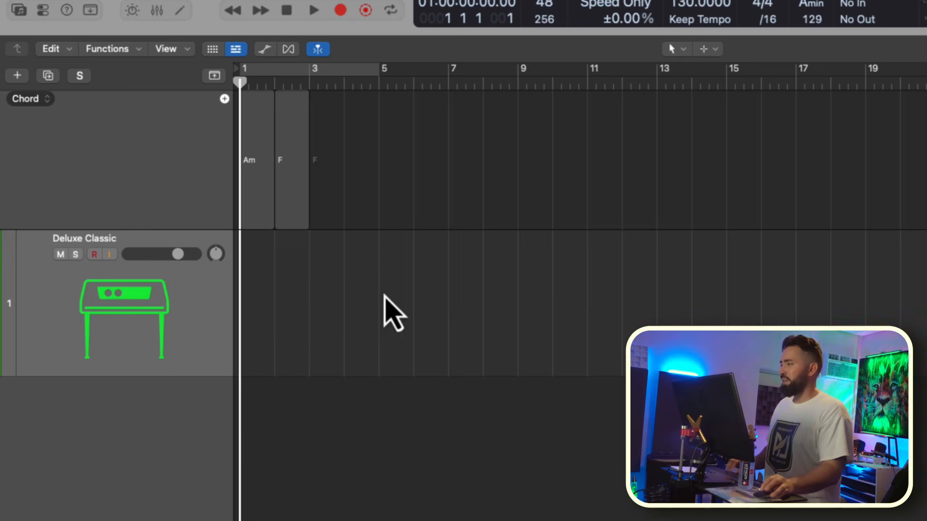
- Select the Am and F chords and turn them into MIDI regions on the Deluxe Classic track at bars 1 and 2
{"action": "scroll", "coordinate": [326, 335], "scroll_direction": "up", "scroll_amount": 3}
{"action": "scroll", "coordinate": [326, 336], "scroll_direction": "up", "scroll_amount": 3}
{"action": "scroll", "coordinate": [326, 336], "scroll_direction": "left", "scroll_amount": 5}
{"action": "scroll", "coordinate": [328, 326], "scroll_direction": "up", "scroll_amount": 2}
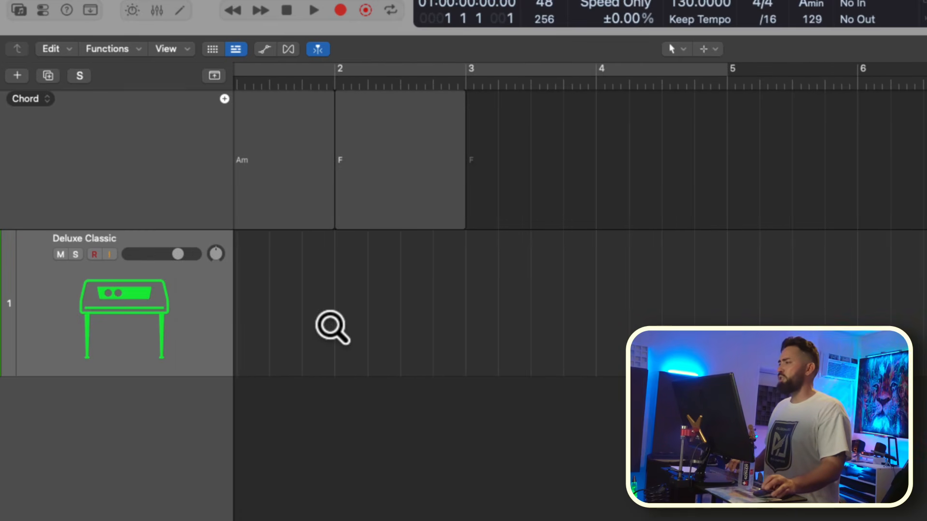
{"action": "scroll", "coordinate": [329, 325], "scroll_direction": "left", "scroll_amount": 2}
{"action": "scroll", "coordinate": [329, 325], "scroll_direction": "left", "scroll_amount": 1}
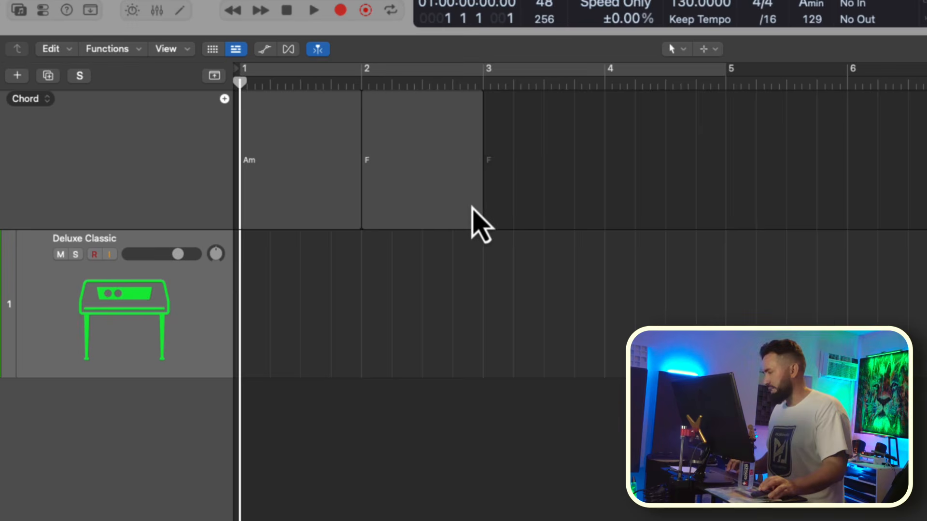
{"action": "left_click_drag", "start_coordinate": [554, 180], "coordinate": [235, 173]}
{"action": "left_click_drag", "start_coordinate": [285, 206], "coordinate": [284, 319]}
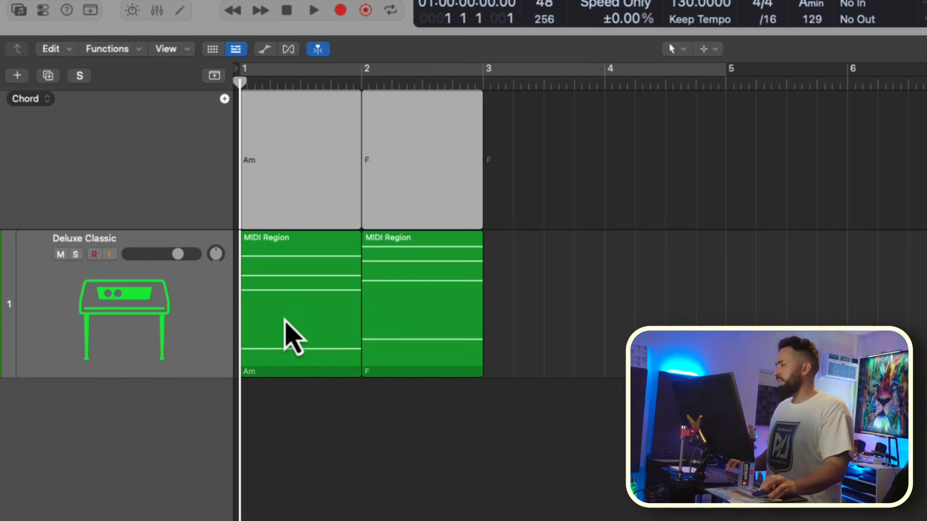
- Play the Am and F MIDI regions from bar 1 and stop playback before bar 3
{"action": "left_click", "coordinate": [285, 319]}
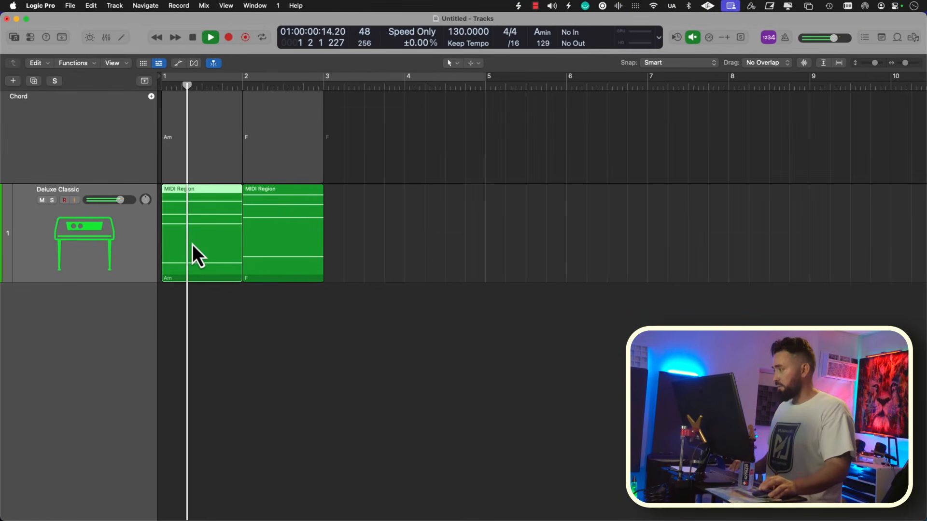
{"action": "key", "text": "super+Up"}
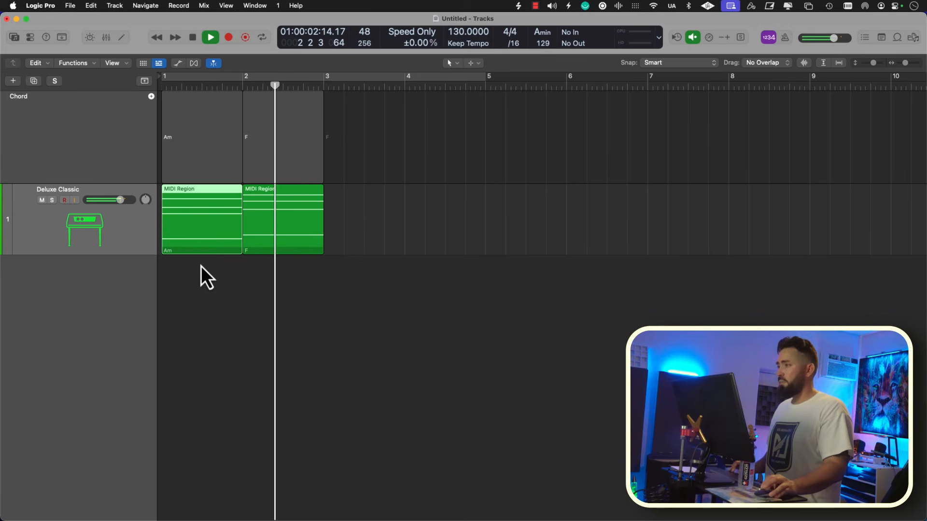
{"action": "key", "text": "space"}
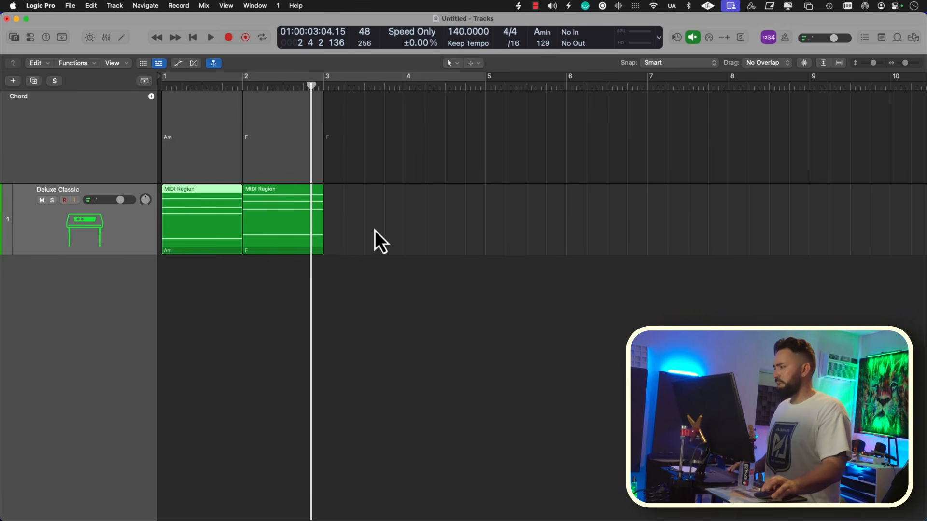
- Open the Library and toggle it off and on to list the Electric Piano patches around Deluxe Classic
{"action": "key", "text": "y"}
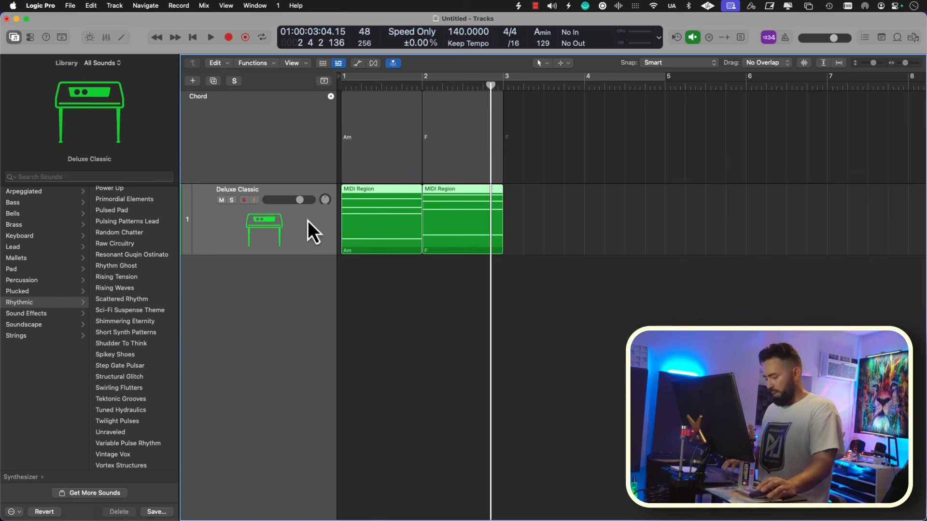
{"action": "key", "text": "y"}
{"action": "key", "text": "y"}
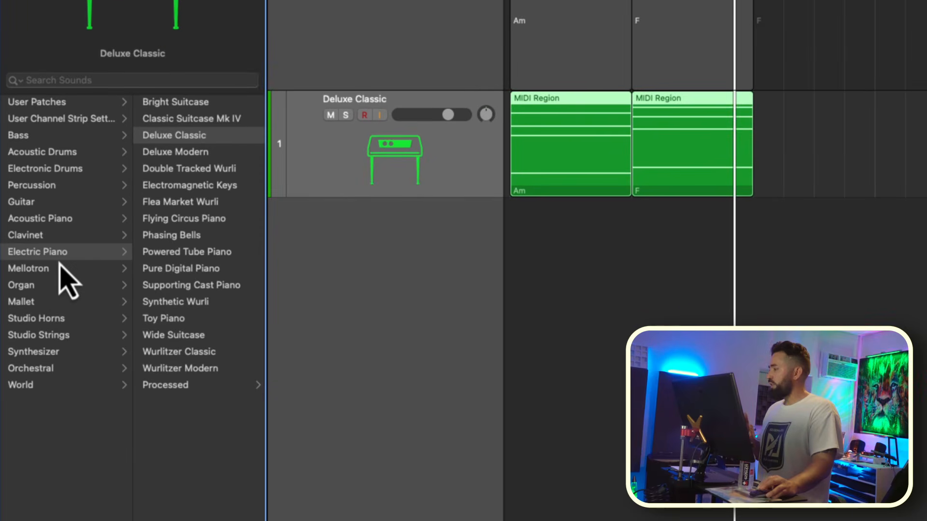
- Load the Unraveled patch from the Library's Synthesizer Rhythmic sounds onto the Deluxe Classic track
{"action": "left_click", "coordinate": [34, 353]}
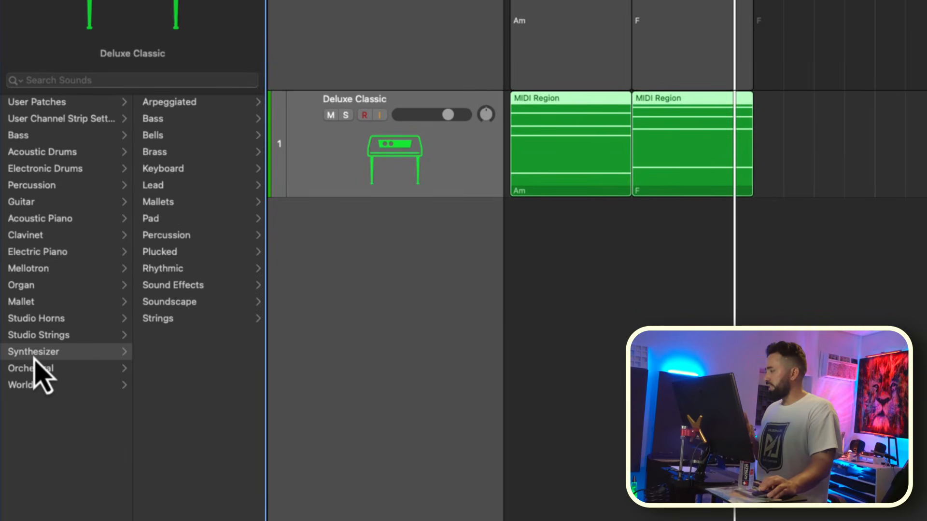
{"action": "left_click", "coordinate": [165, 268]}
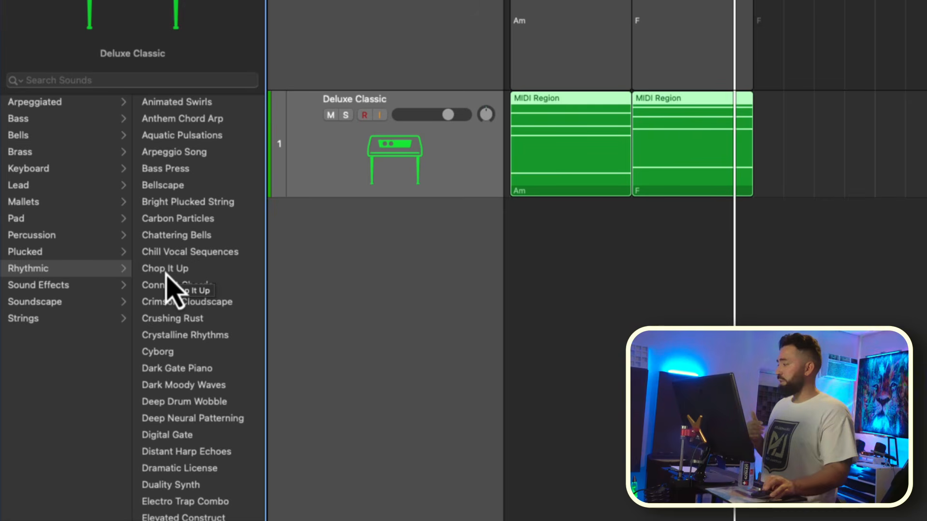
{"action": "scroll", "coordinate": [168, 280], "scroll_direction": "down", "scroll_amount": 20}
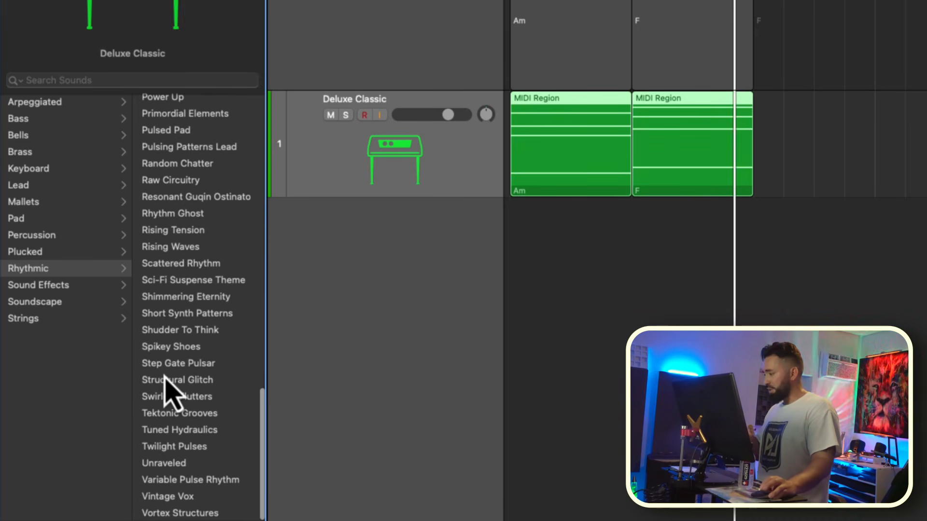
{"action": "left_click", "coordinate": [183, 465]}
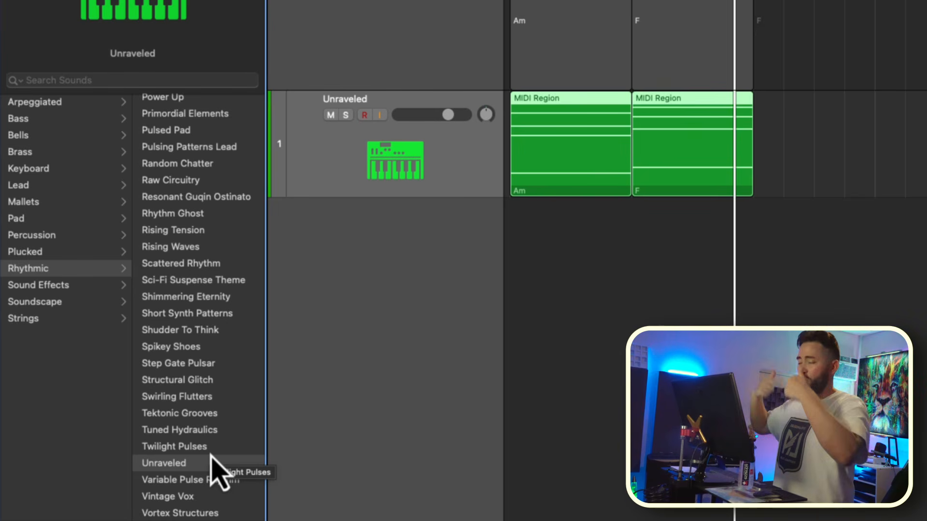
- Select and play the Am and F MIDI regions, stop playback, and set the project tempo to 144
{"action": "left_click_drag", "start_coordinate": [766, 290], "coordinate": [524, 103]}
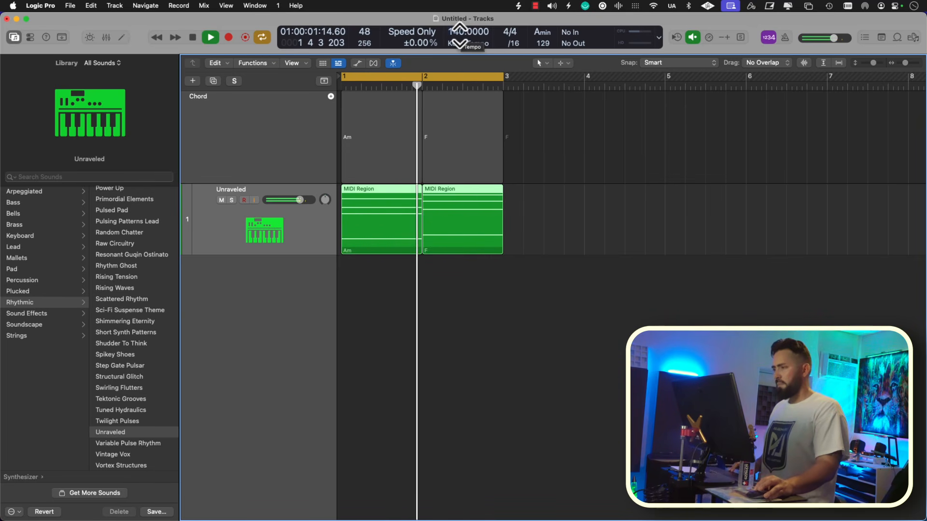
{"action": "key", "text": "space"}
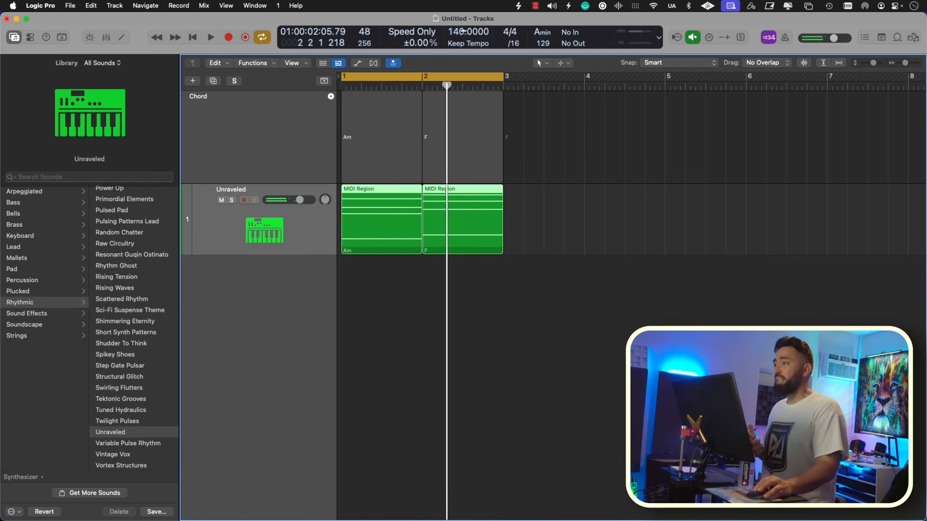
{"action": "left_click_drag", "start_coordinate": [463, 30], "coordinate": [464, 23]}
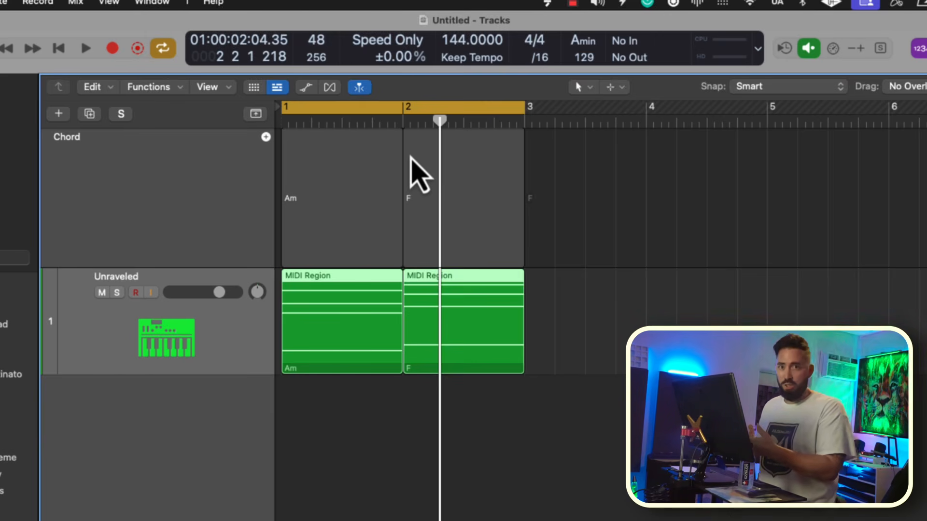
- Open the Piano Roll for the Am and F regions, toggling it closed and open again
{"action": "key", "text": "e"}
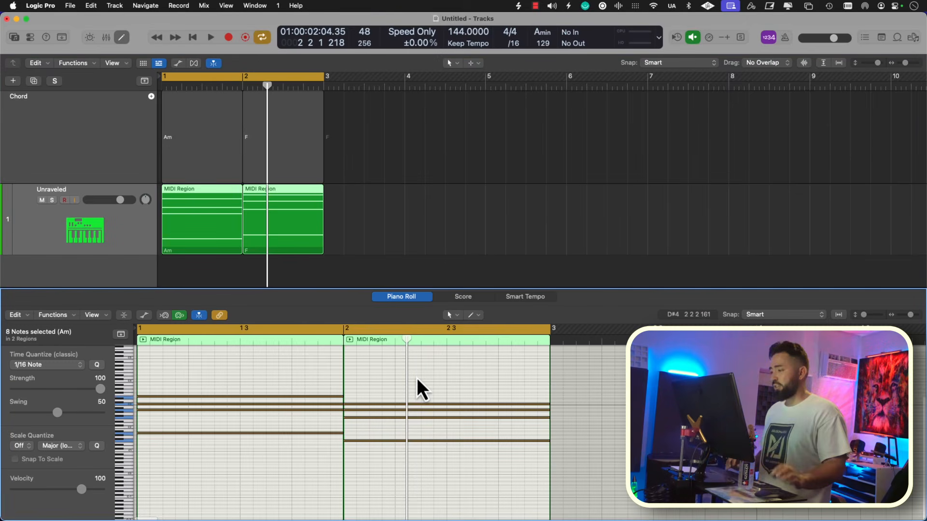
{"action": "scroll", "coordinate": [302, 384], "scroll_direction": "up", "scroll_amount": 5}
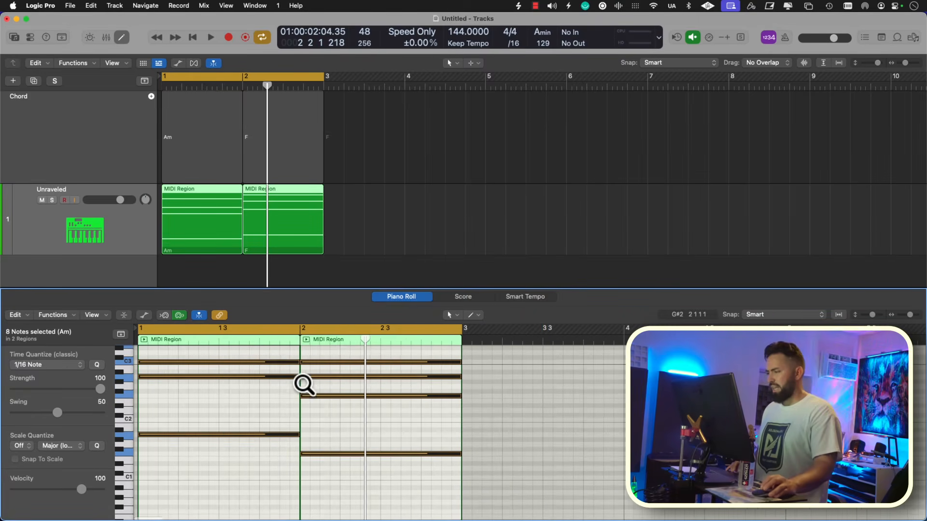
{"action": "scroll", "coordinate": [303, 384], "scroll_direction": "down", "scroll_amount": 2}
{"action": "key", "text": "e"}
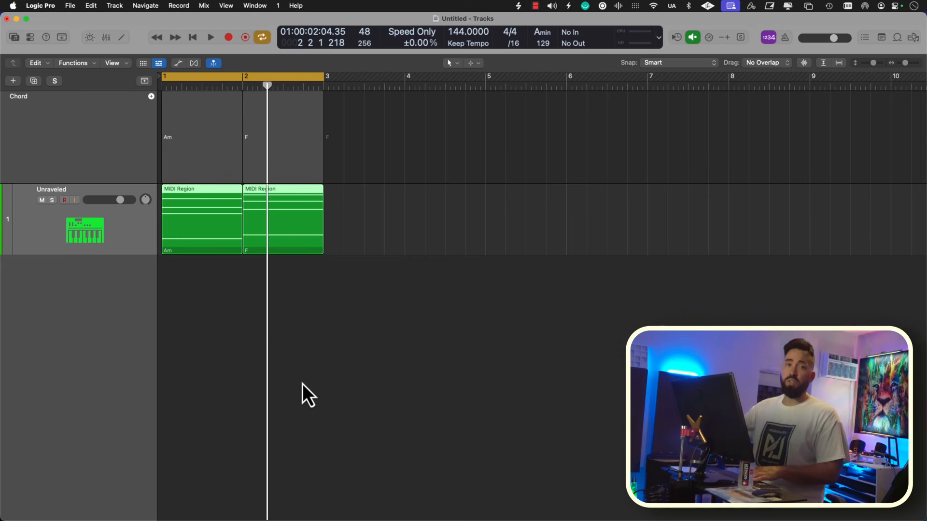
{"action": "key", "text": "e"}
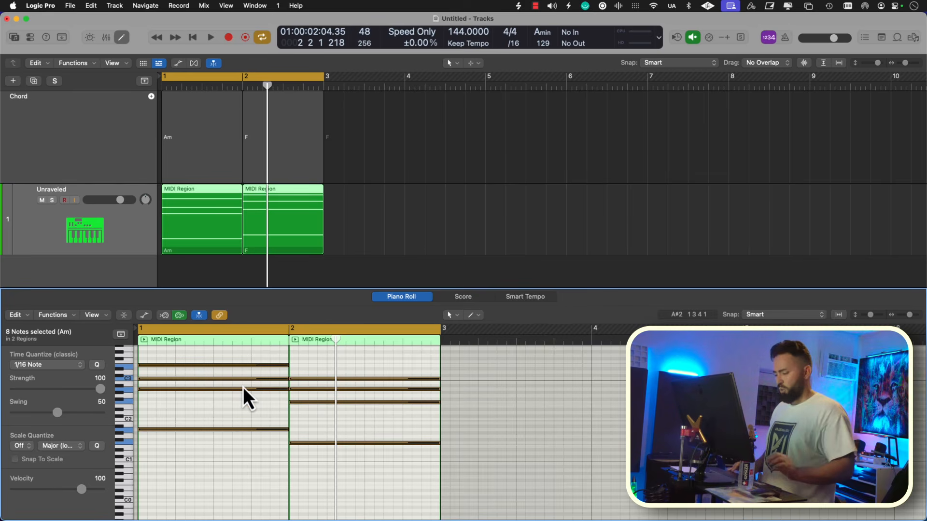
{"action": "key", "text": "e"}
{"action": "key", "text": "e"}
- Deselect all notes in the Piano Roll and show note labels on the Am and F chord notes
{"action": "scroll", "coordinate": [157, 407], "scroll_direction": "right", "scroll_amount": 2}
{"action": "scroll", "coordinate": [157, 408], "scroll_direction": "down", "scroll_amount": 1}
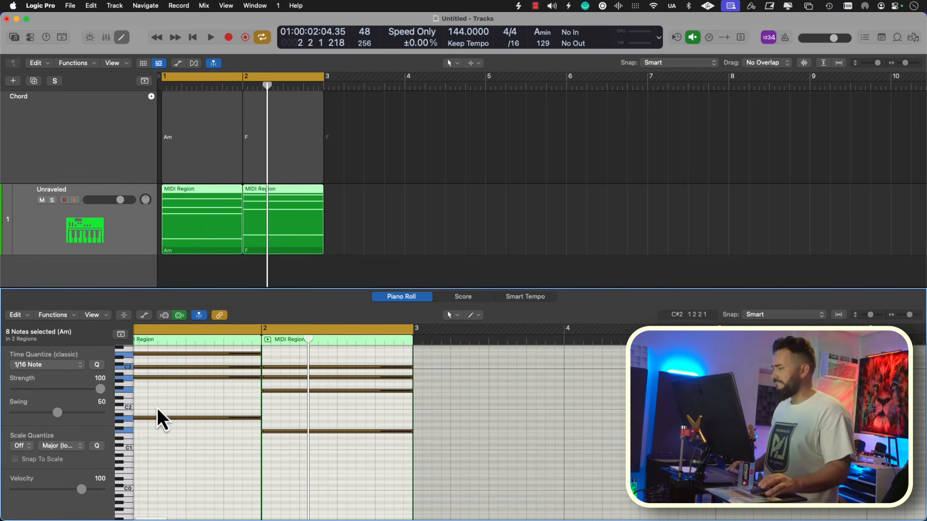
{"action": "scroll", "coordinate": [166, 404], "scroll_direction": "left", "scroll_amount": 2}
{"action": "scroll", "coordinate": [166, 405], "scroll_direction": "up", "scroll_amount": 3}
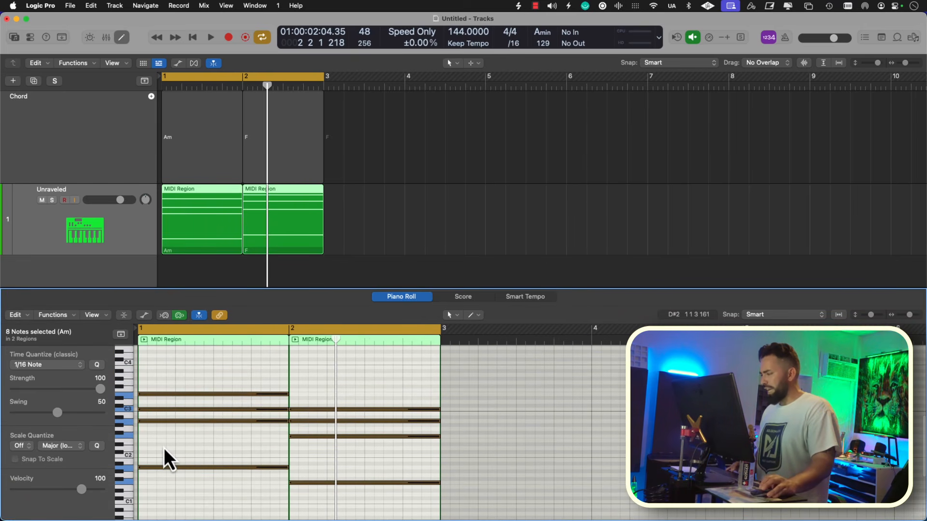
{"action": "left_click", "coordinate": [164, 449]}
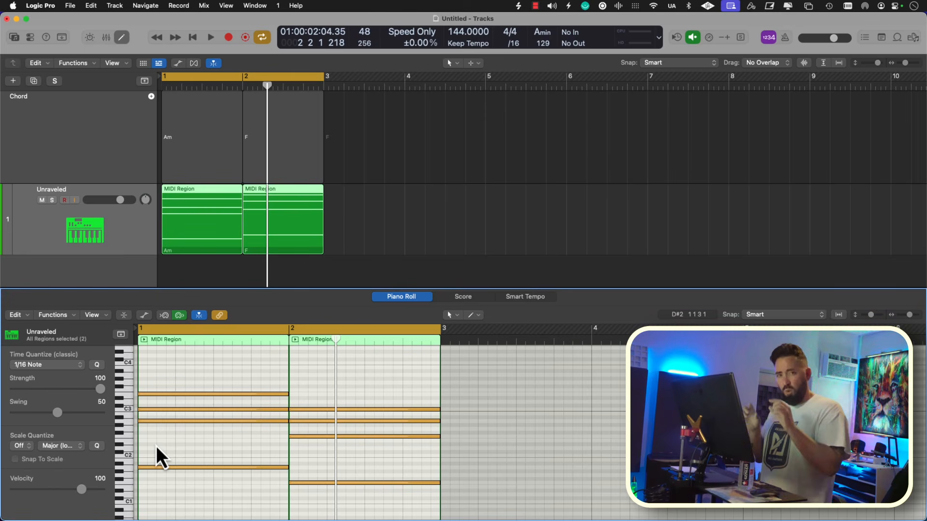
{"action": "scroll", "coordinate": [156, 446], "scroll_direction": "down", "scroll_amount": 1}
{"action": "scroll", "coordinate": [156, 446], "scroll_direction": "right", "scroll_amount": 1}
{"action": "left_click", "coordinate": [93, 315]}
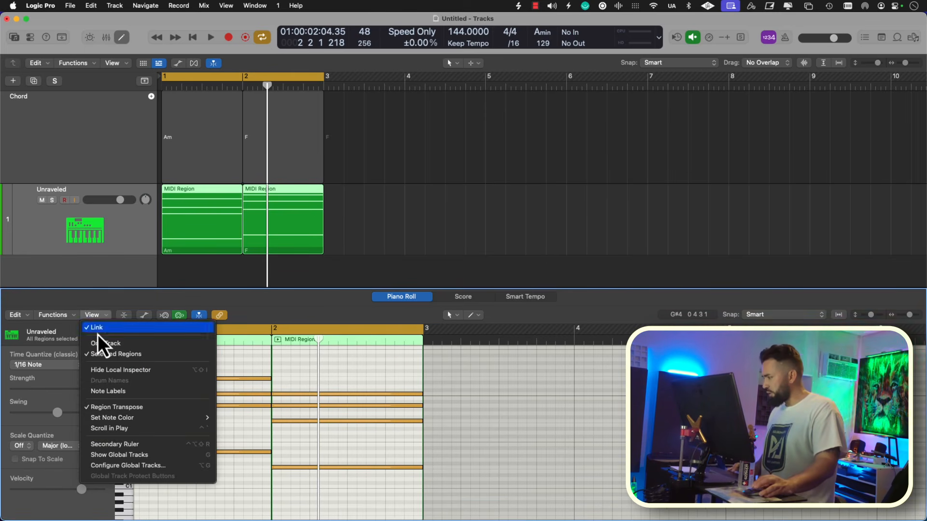
{"action": "left_click", "coordinate": [108, 391]}
{"action": "left_click", "coordinate": [144, 419], "text": "ctrl+alt"}
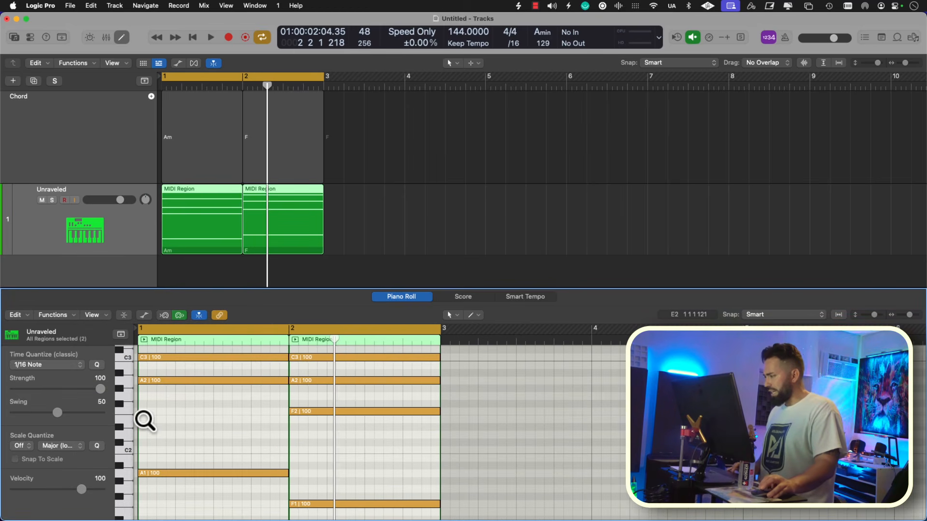
- Raise the F1 note of the F chord by two octaves and play the regions to hear the new voicing
{"action": "scroll", "coordinate": [143, 419], "scroll_direction": "up", "scroll_amount": 3}
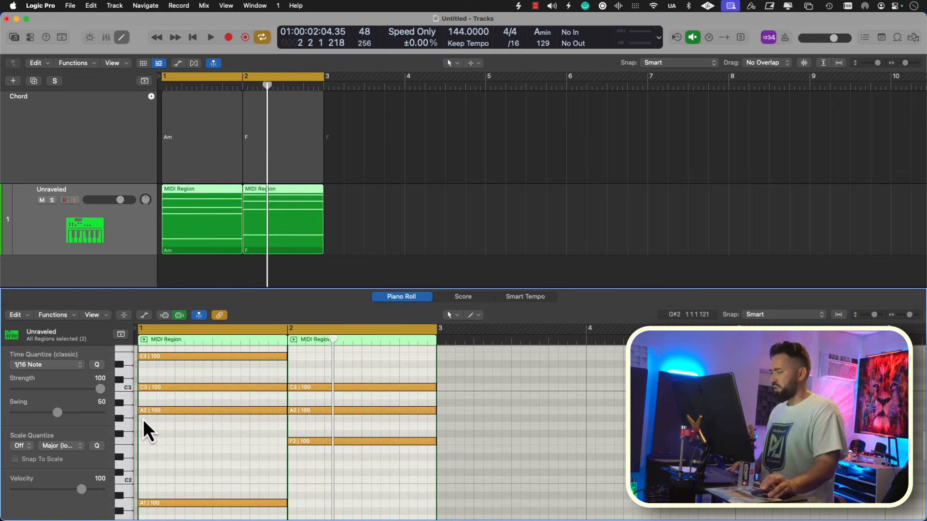
{"action": "scroll", "coordinate": [143, 419], "scroll_direction": "down", "scroll_amount": 1}
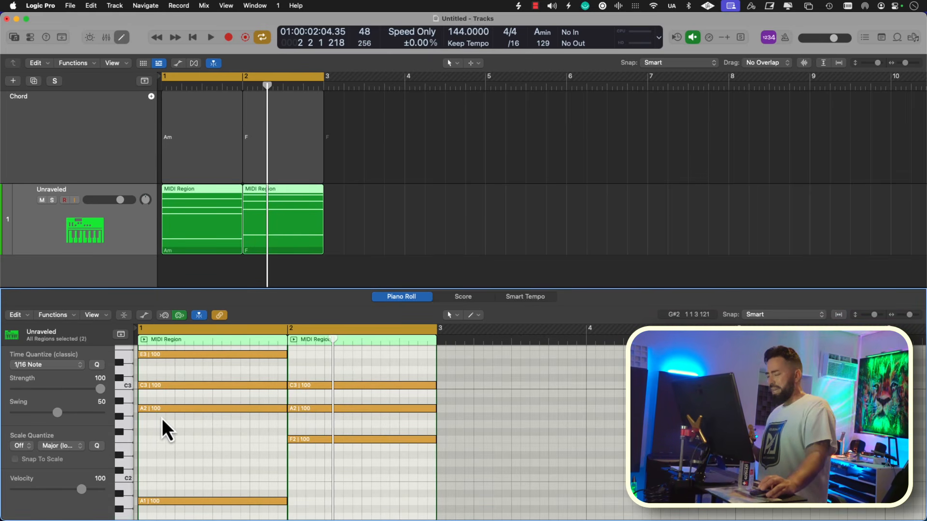
{"action": "scroll", "coordinate": [161, 418], "scroll_direction": "down", "scroll_amount": 2}
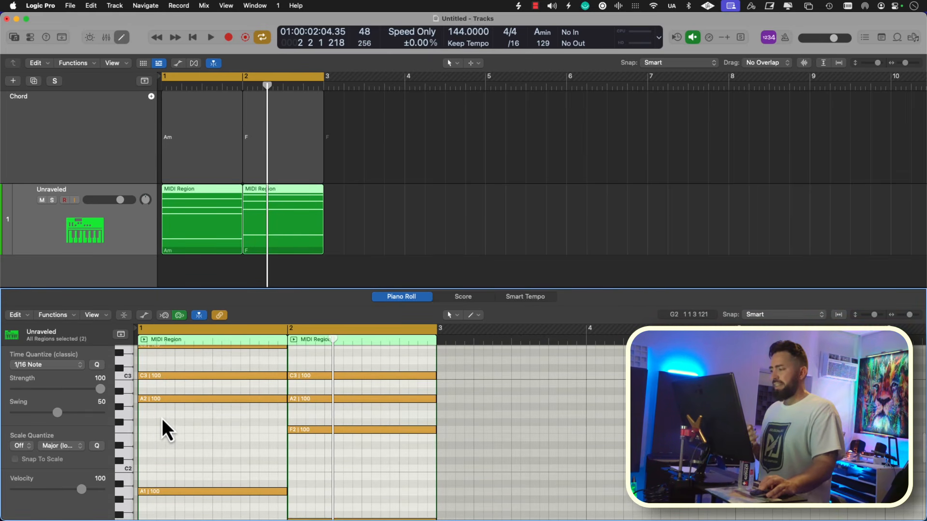
{"action": "scroll", "coordinate": [161, 418], "scroll_direction": "down", "scroll_amount": 4}
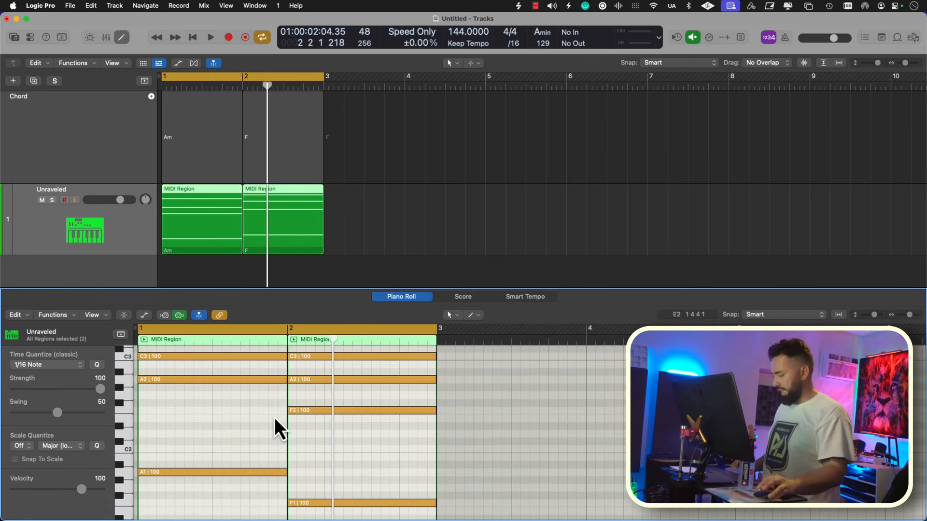
{"action": "scroll", "coordinate": [264, 414], "scroll_direction": "down", "scroll_amount": 3}
{"action": "left_click", "coordinate": [309, 476]}
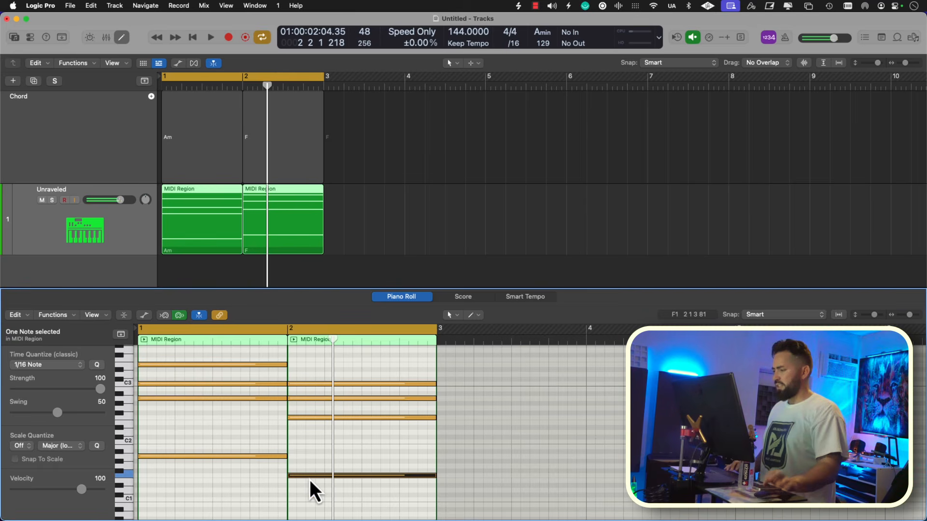
{"action": "key", "text": "shift+alt+Up"}
{"action": "key", "text": "shift+alt+Up"}
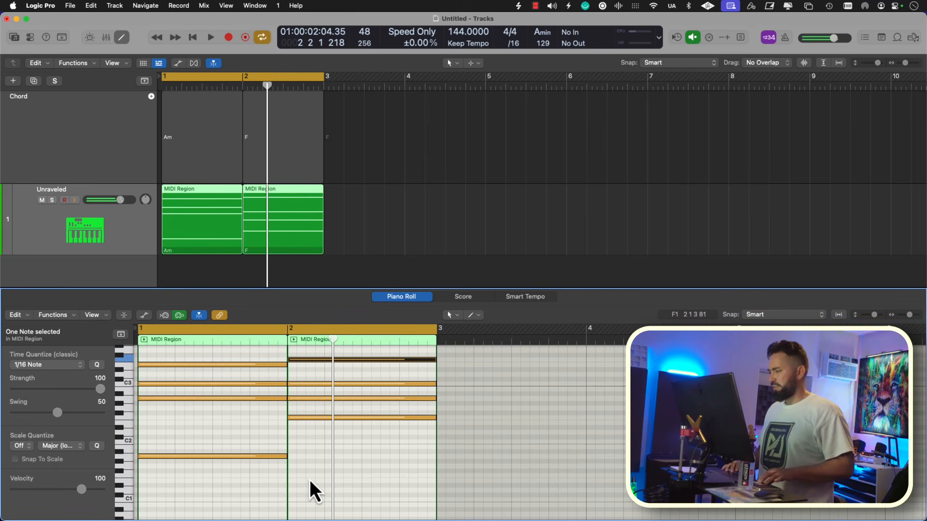
{"action": "left_click", "coordinate": [269, 441]}
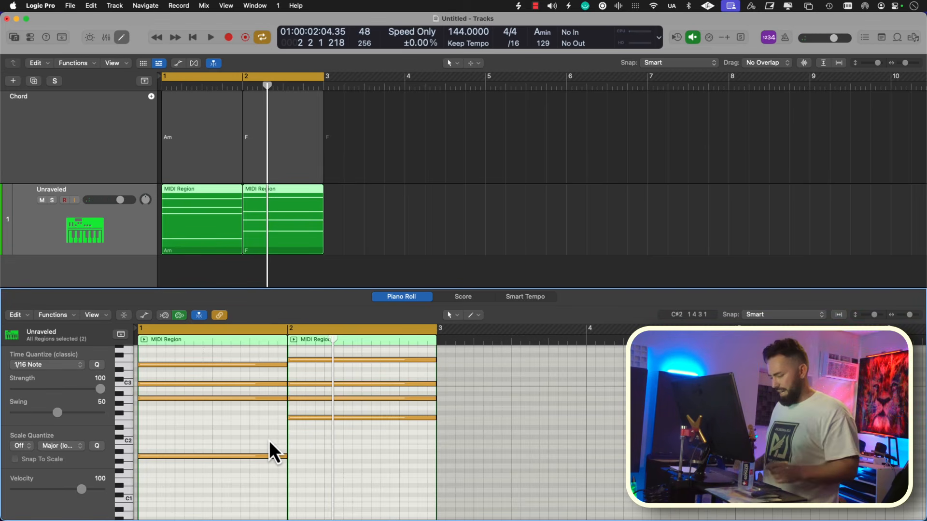
{"action": "key", "text": "space"}
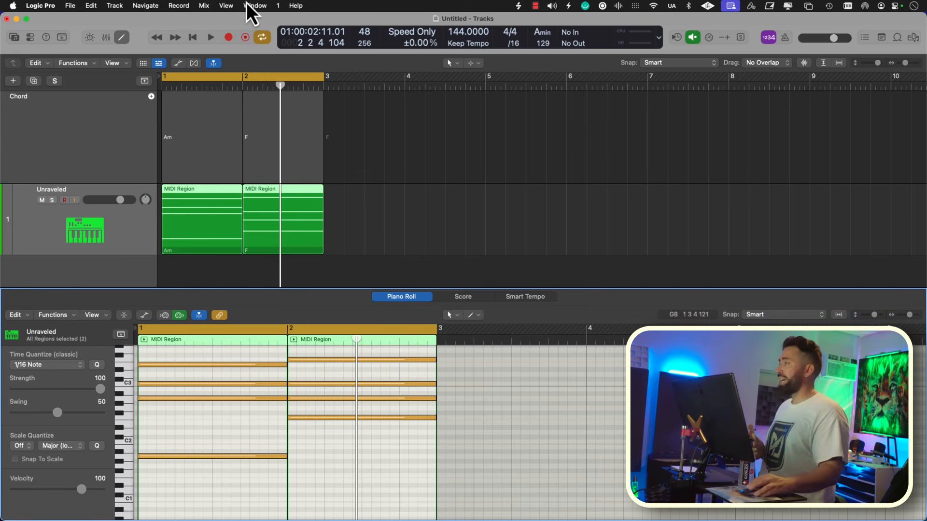
- Create one Session Player Drummer track with the Electro Trap style, Stereo Output and Open Editor enabled
{"action": "left_click", "coordinate": [120, 5]}
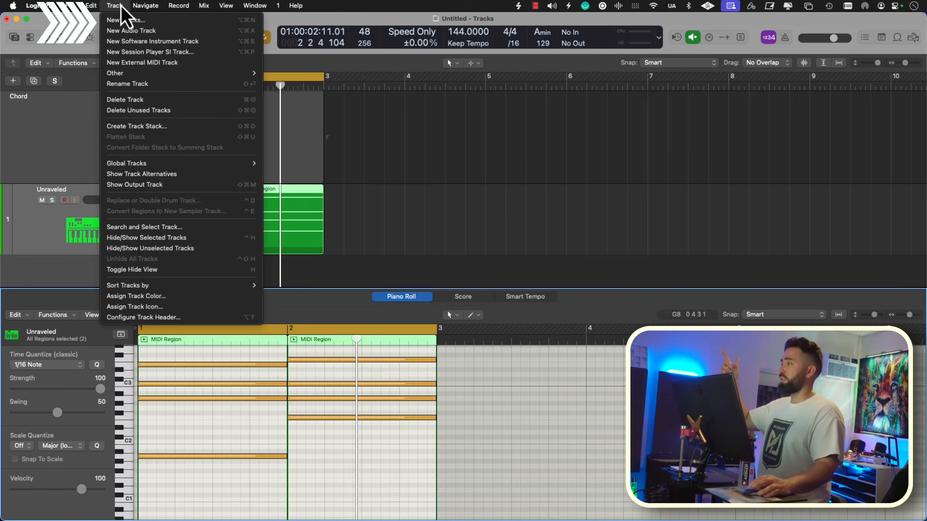
{"action": "left_click", "coordinate": [122, 21]}
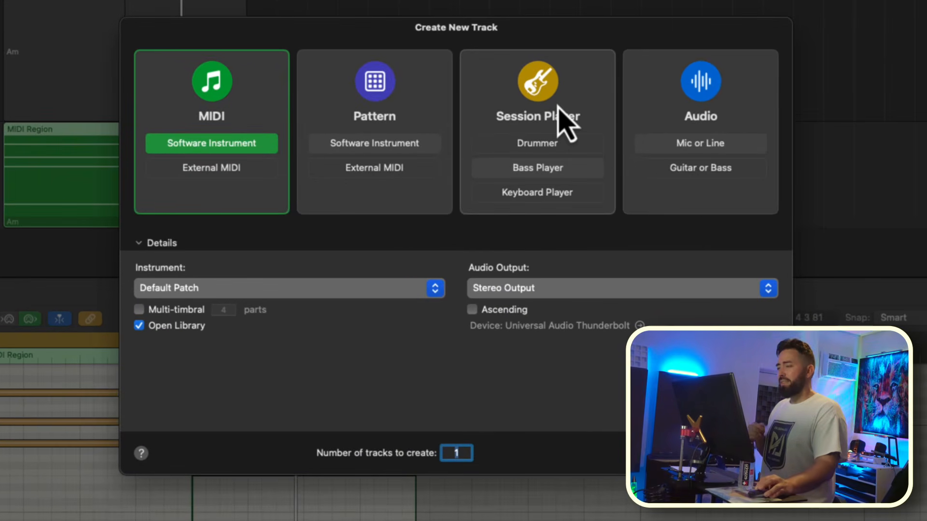
{"action": "left_click", "coordinate": [526, 191]}
{"action": "left_click", "coordinate": [551, 141]}
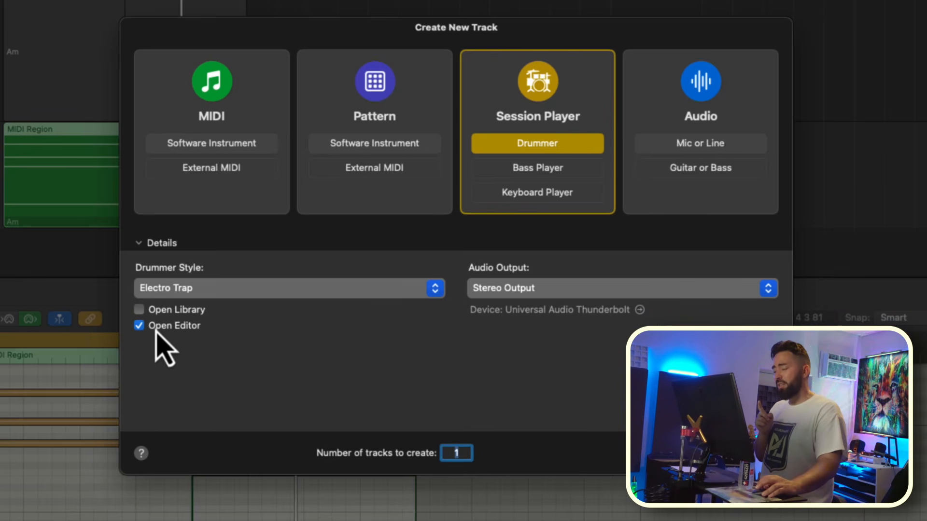
{"action": "left_click", "coordinate": [139, 244]}
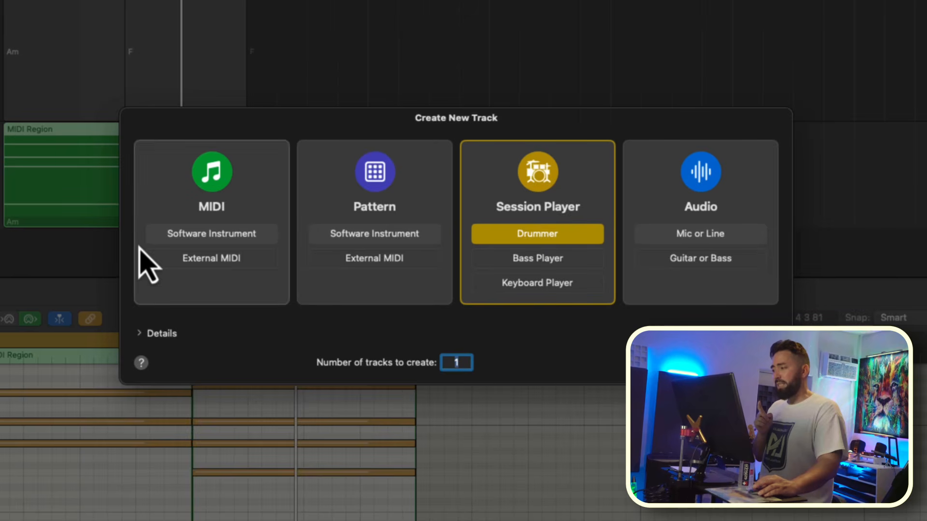
{"action": "left_click", "coordinate": [150, 333]}
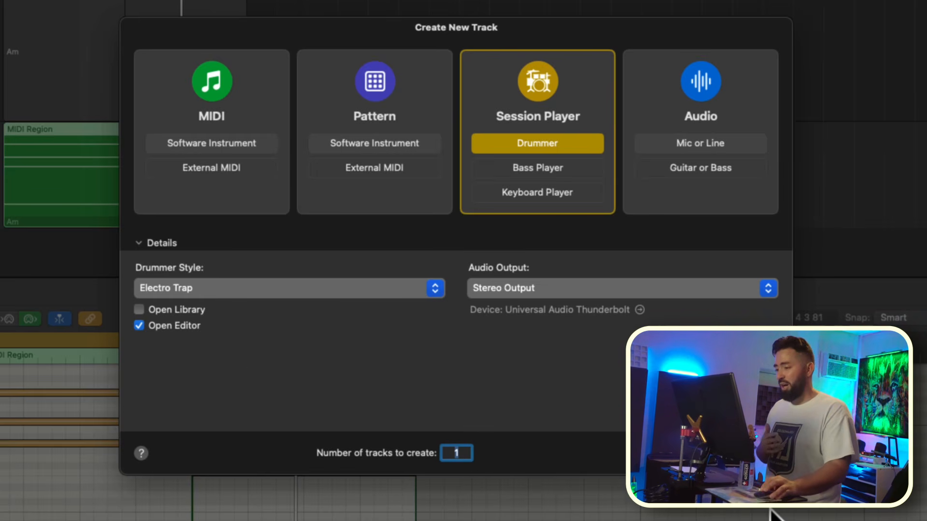
{"action": "left_click", "coordinate": [747, 453]}
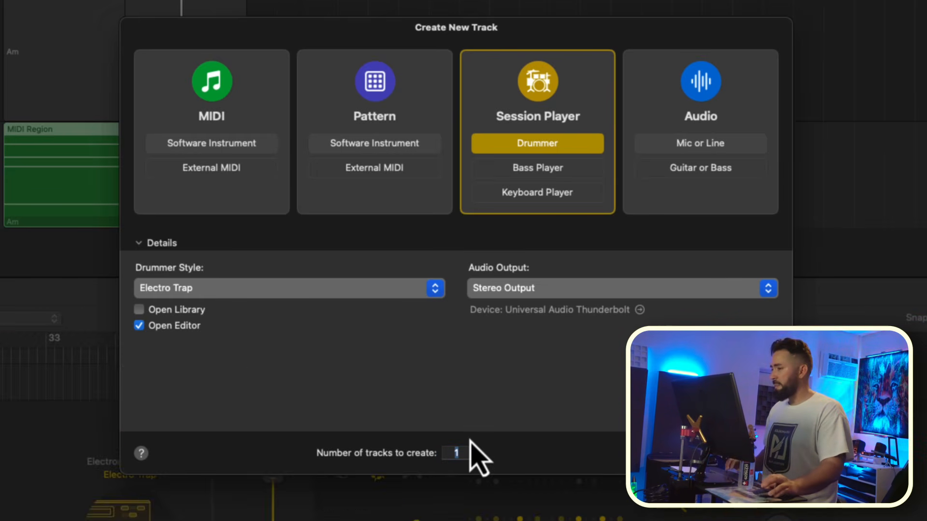
- In the Session Player editor, set the drummer region's Fill Complexity and Fill Amount to 0 %
{"action": "key", "text": "e"}
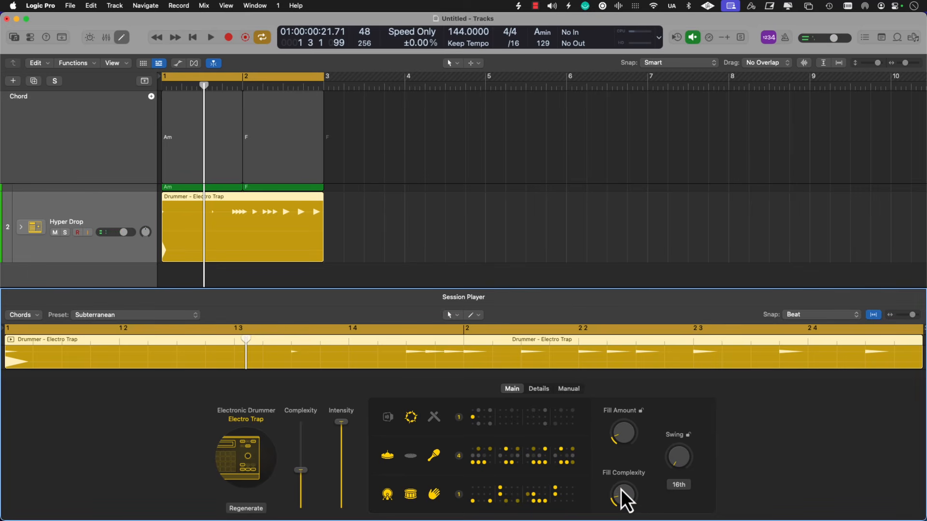
{"action": "left_click_drag", "start_coordinate": [622, 493], "coordinate": [624, 502]}
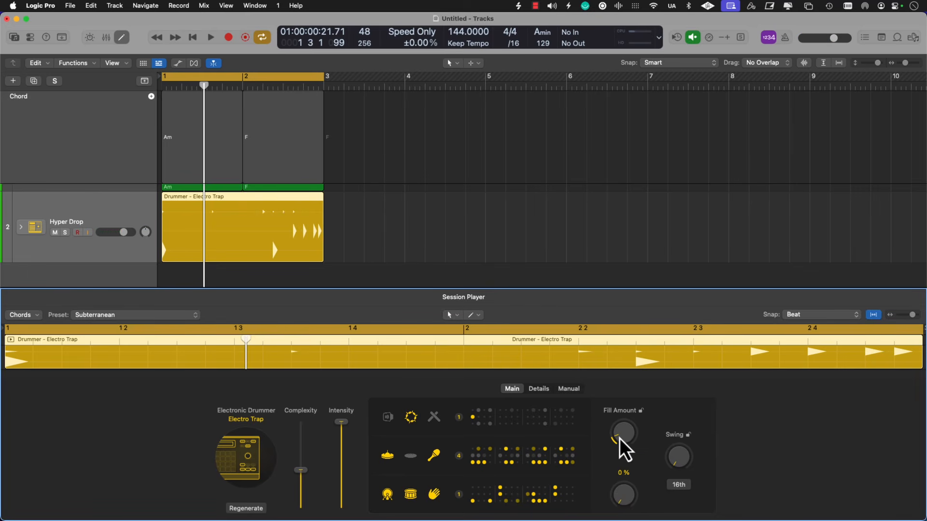
{"action": "left_click_drag", "start_coordinate": [622, 441], "coordinate": [617, 467]}
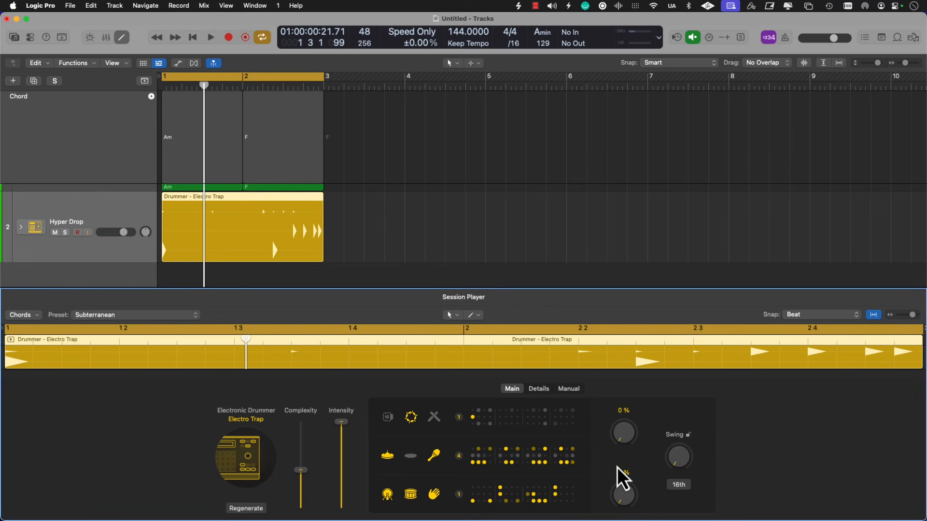
- Choose pattern 2 for the drummer's uppermost percussion row and play the Electro Trap region
{"action": "left_click", "coordinate": [491, 421]}
{"action": "left_click", "coordinate": [490, 338]}
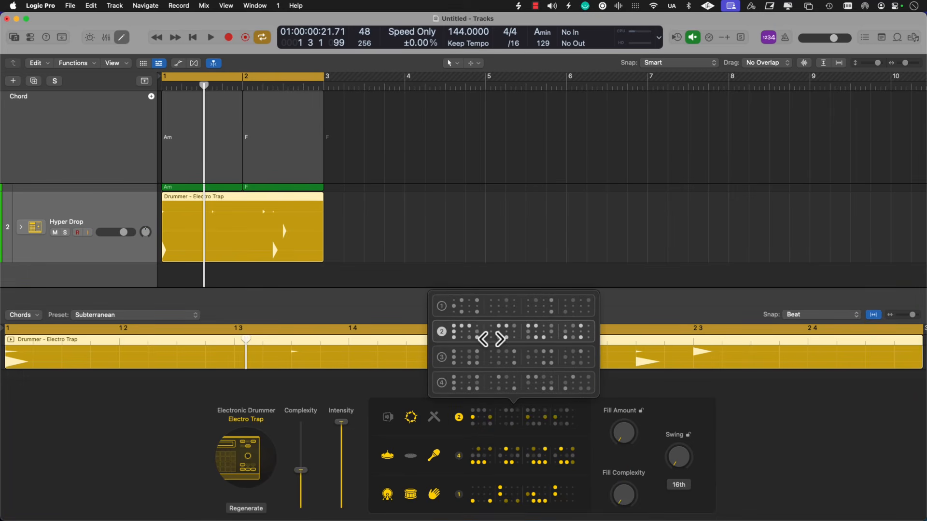
{"action": "left_click", "coordinate": [407, 280]}
{"action": "key", "text": "space"}
{"action": "left_click", "coordinate": [250, 254]}
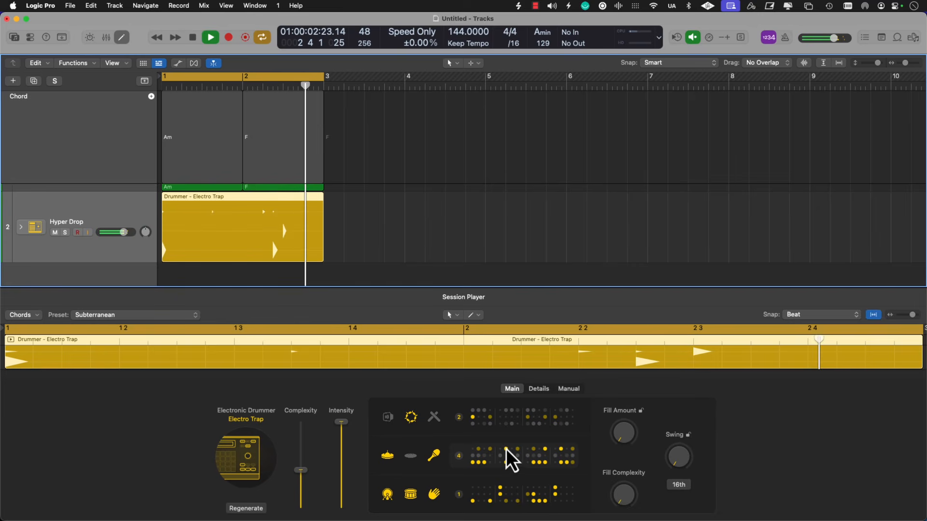
- Raise the Electro Trap region's Complexity to near maximum and close the Session Player editor
{"action": "left_click_drag", "start_coordinate": [308, 464], "coordinate": [309, 422]}
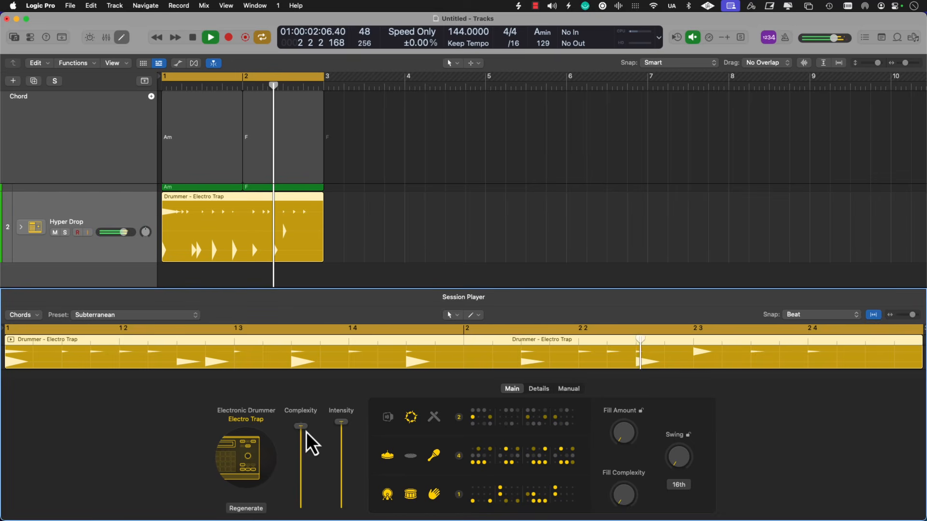
{"action": "key", "text": "e"}
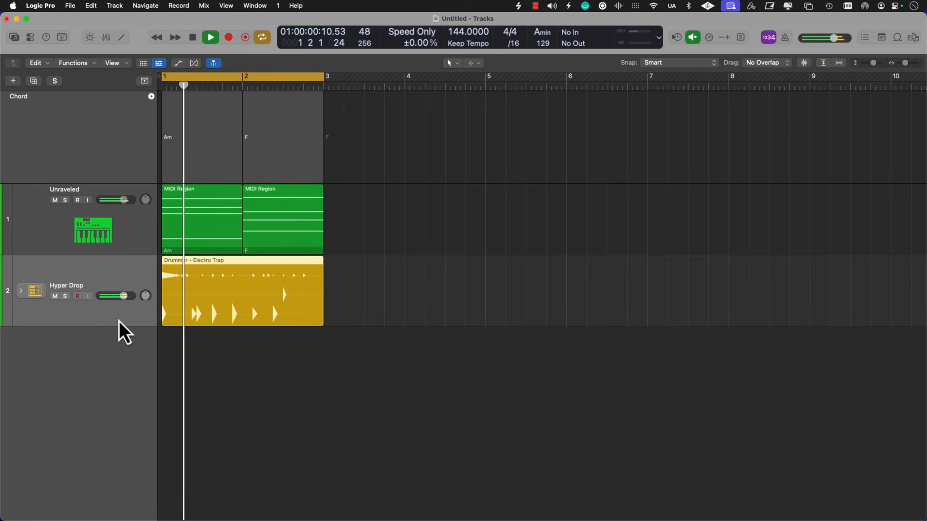
- Expand the Hyper Drop kit into its individual drum tracks and show the Library for the Clap 1 track
{"action": "left_click", "coordinate": [21, 290]}
{"action": "scroll", "coordinate": [168, 346], "scroll_direction": "down", "scroll_amount": 5}
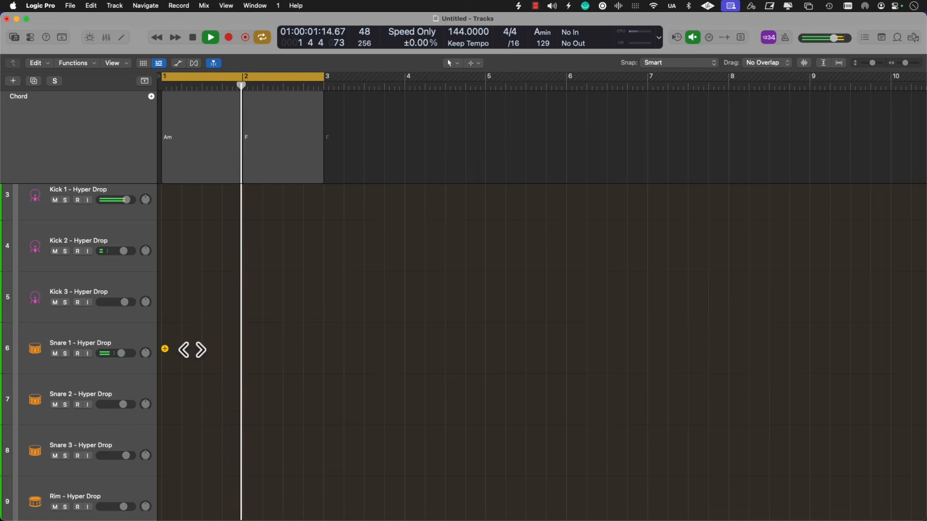
{"action": "scroll", "coordinate": [192, 351], "scroll_direction": "down", "scroll_amount": 10}
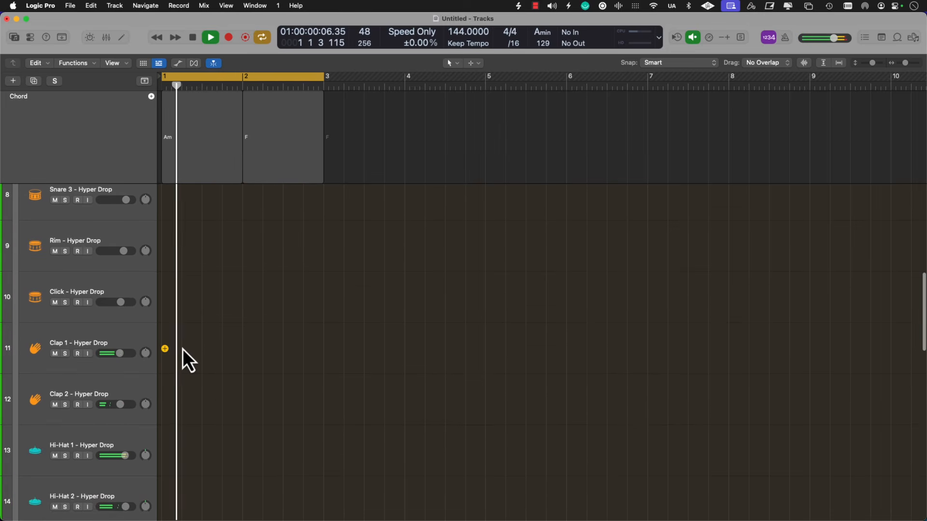
{"action": "key", "text": "space"}
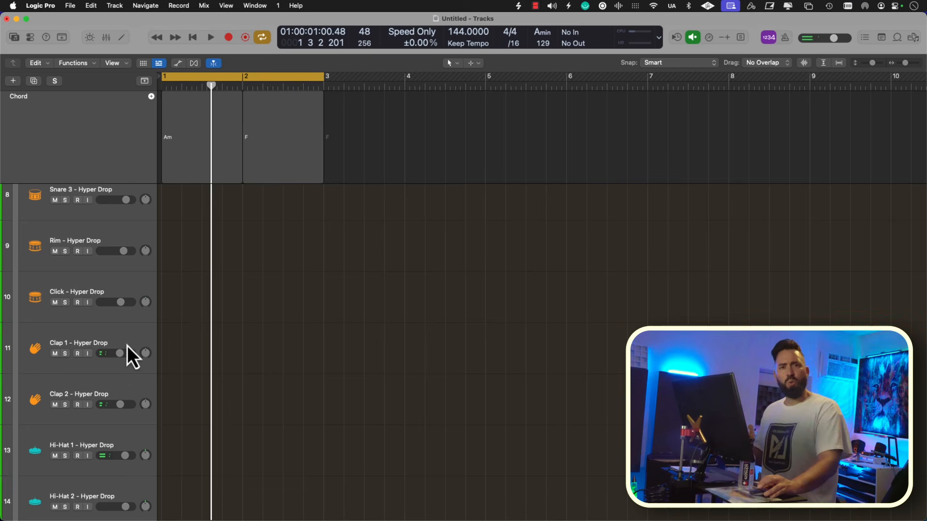
{"action": "left_click", "coordinate": [116, 337]}
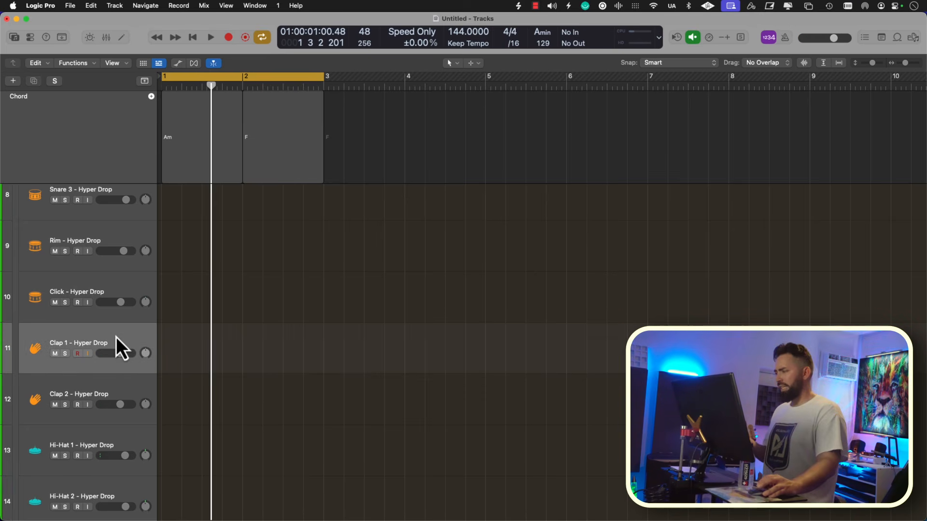
{"action": "scroll", "coordinate": [116, 336], "scroll_direction": "up", "scroll_amount": 2}
{"action": "scroll", "coordinate": [116, 337], "scroll_direction": "down", "scroll_amount": 1}
{"action": "key", "text": "y"}
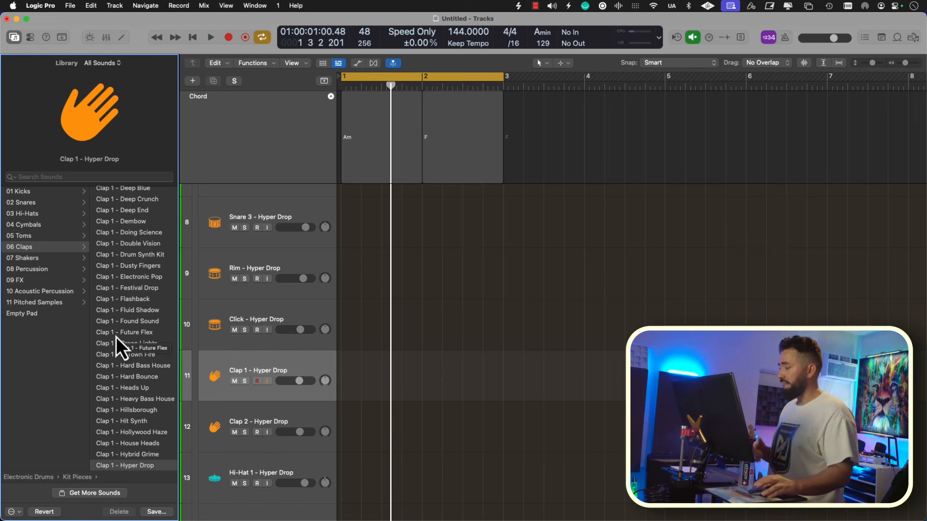
- Audition other clap sounds during playback, load Clap 1 - Ibiza Tech on the Clap 1 track, and collapse the Hyper Drop kit
{"action": "scroll", "coordinate": [129, 349], "scroll_direction": "down", "scroll_amount": 1}
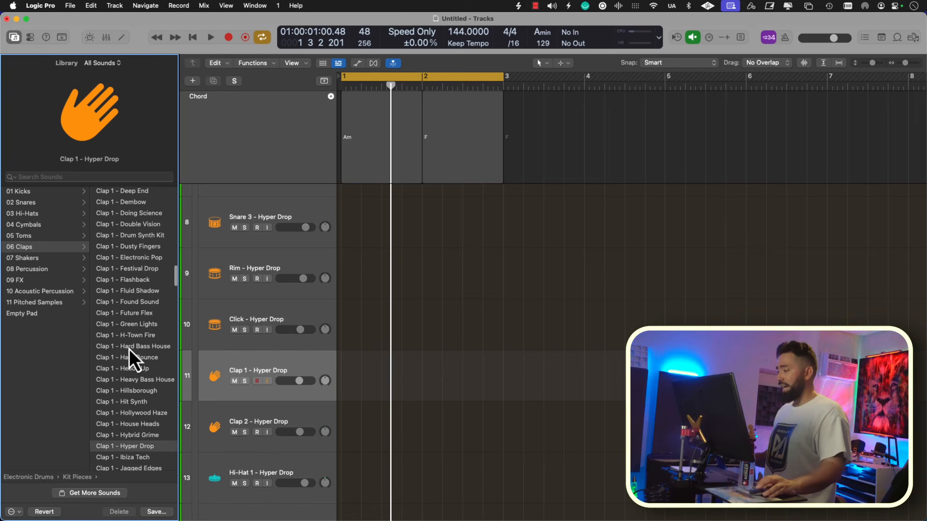
{"action": "left_click", "coordinate": [131, 436]}
{"action": "key", "text": "space"}
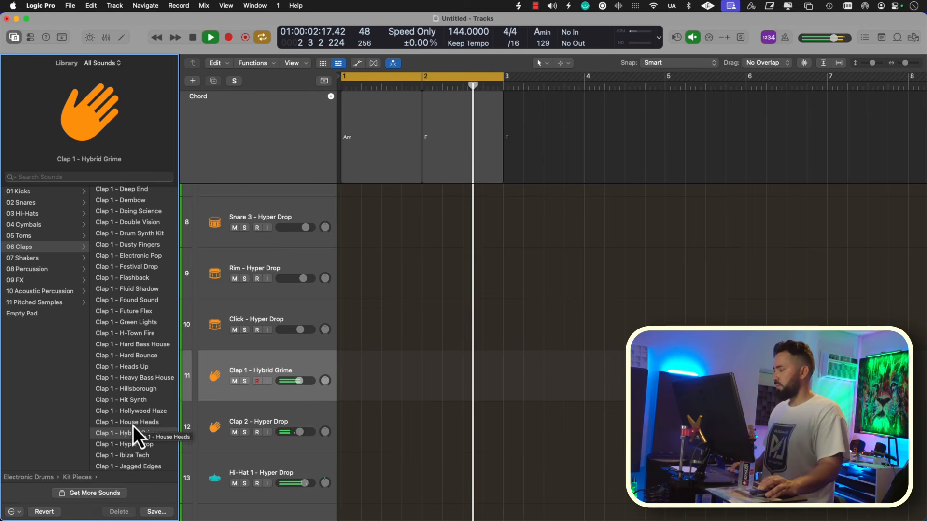
{"action": "left_click", "coordinate": [138, 423]}
{"action": "left_click", "coordinate": [135, 455]}
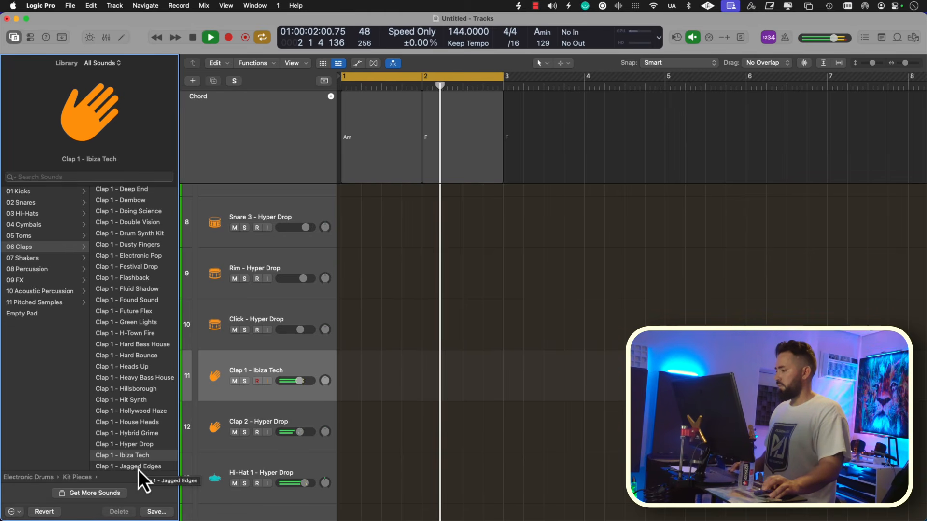
{"action": "key", "text": "space"}
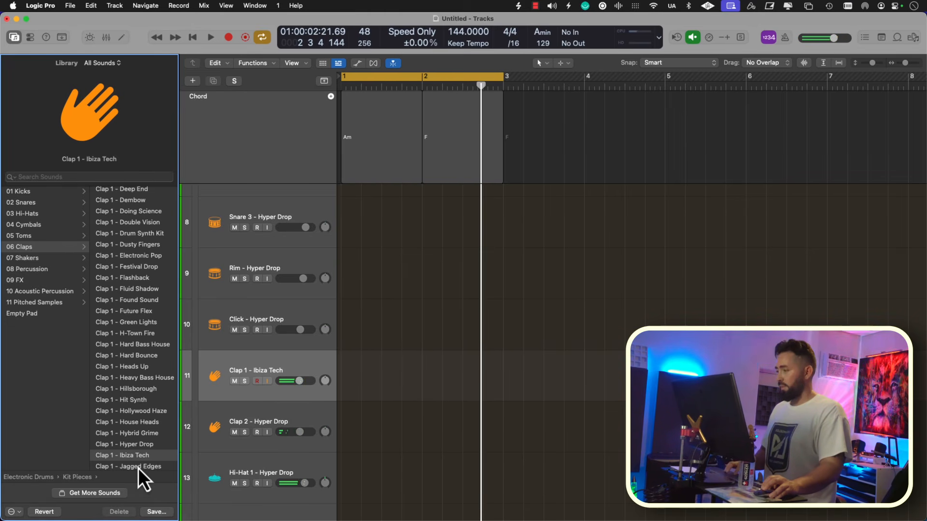
{"action": "scroll", "coordinate": [205, 379], "scroll_direction": "up", "scroll_amount": 10}
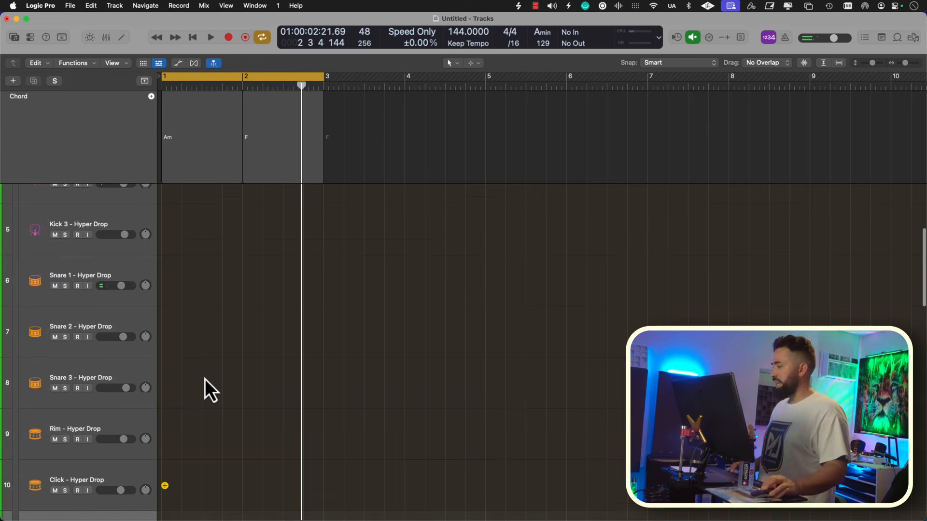
{"action": "left_click", "coordinate": [21, 262]}
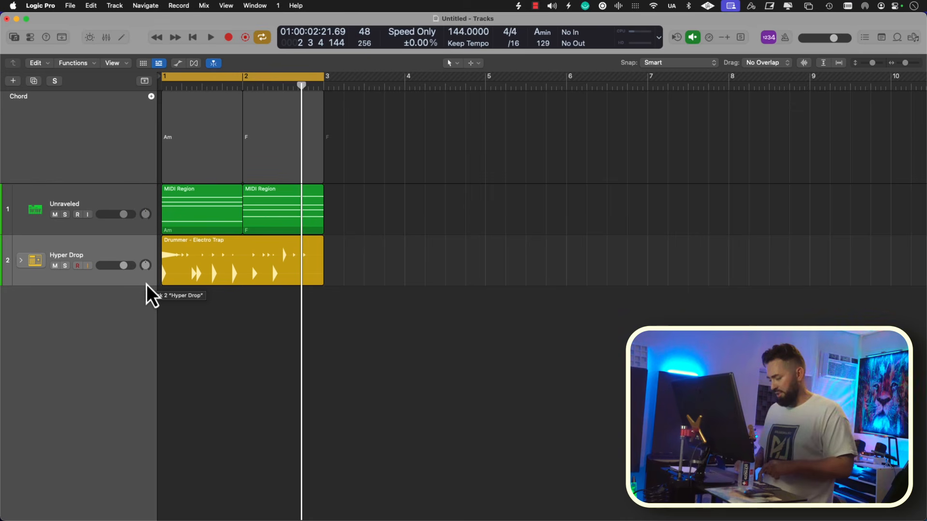
- Create one Session Player Bass Player track with the Pump Bass style and Stereo Output, then hide its editor
{"action": "key", "text": "alt+super+n"}
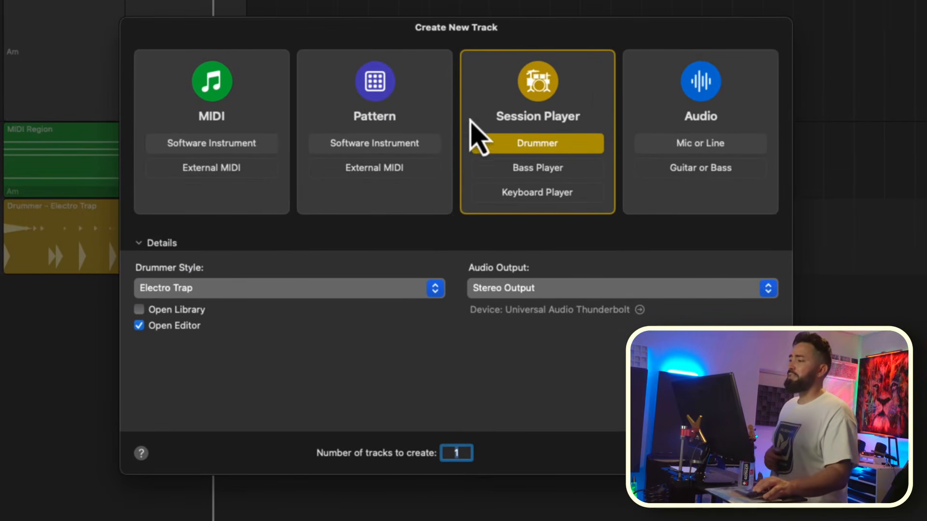
{"action": "left_click", "coordinate": [502, 169]}
{"action": "left_click", "coordinate": [304, 289]}
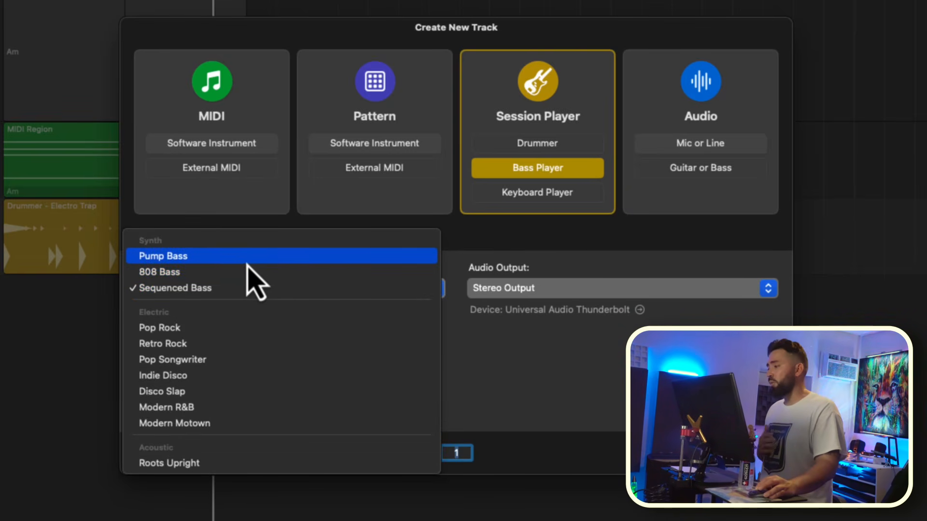
{"action": "left_click", "coordinate": [243, 259]}
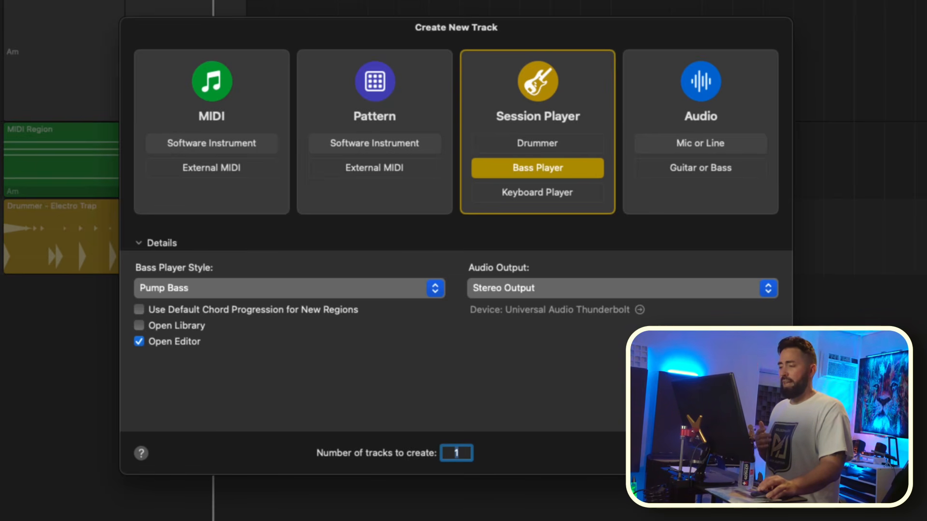
{"action": "left_click", "coordinate": [752, 453]}
{"action": "key", "text": "e"}
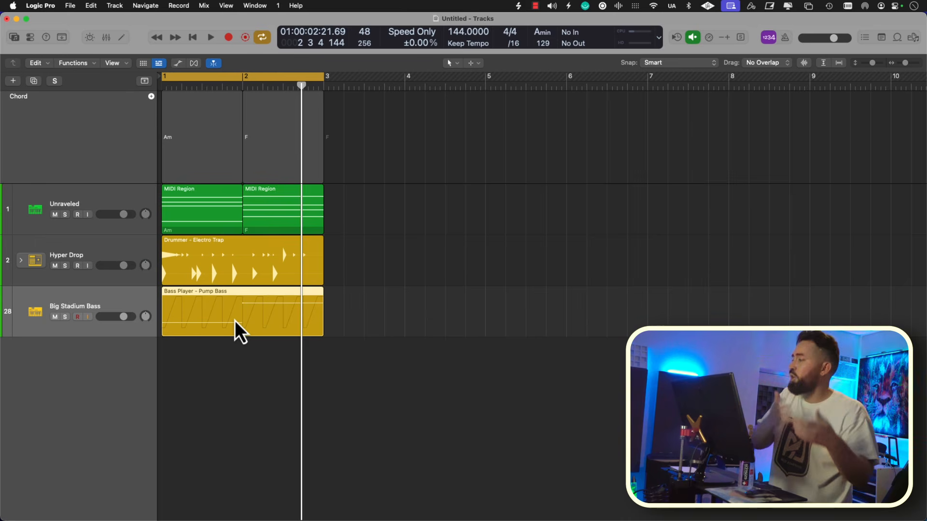
- Play the regions and raise the Big Stadium Bass track's volume to +2.8 dB
{"action": "key", "text": "space"}
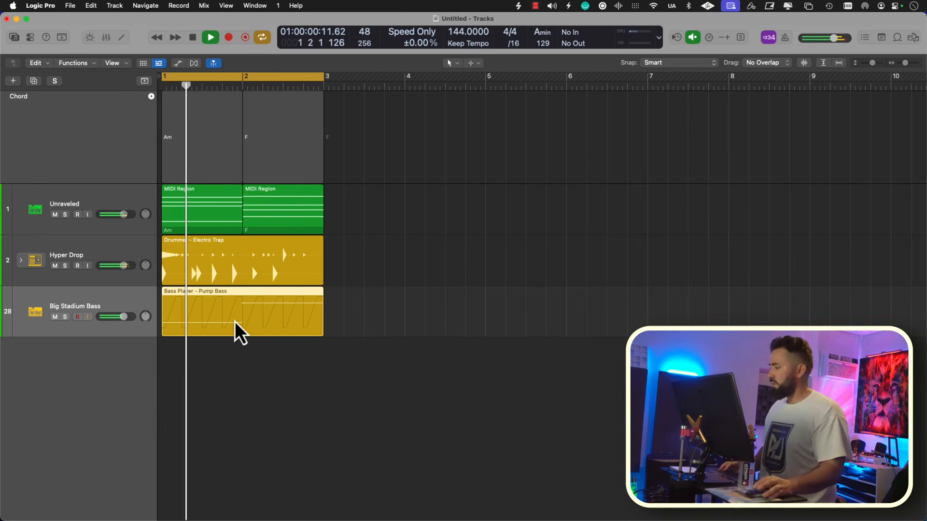
{"action": "left_click_drag", "start_coordinate": [123, 317], "coordinate": [128, 317]}
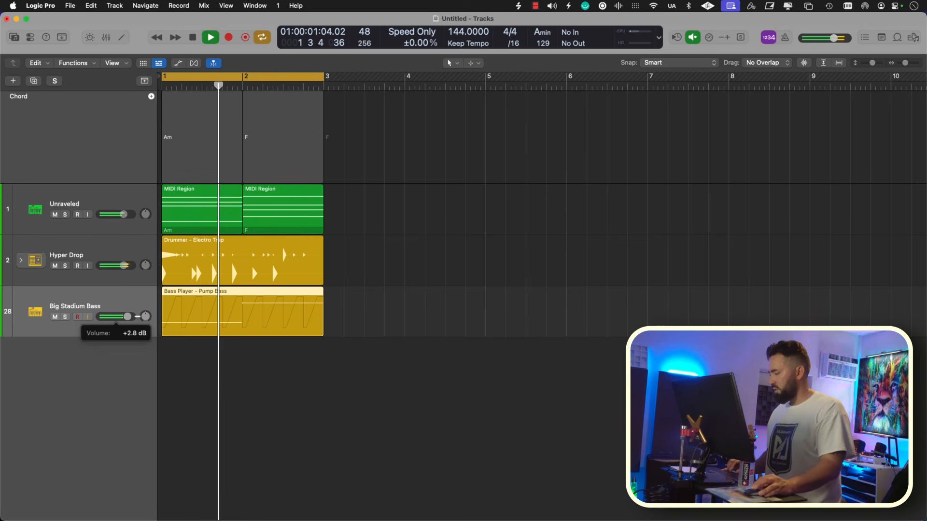
{"action": "key", "text": "space"}
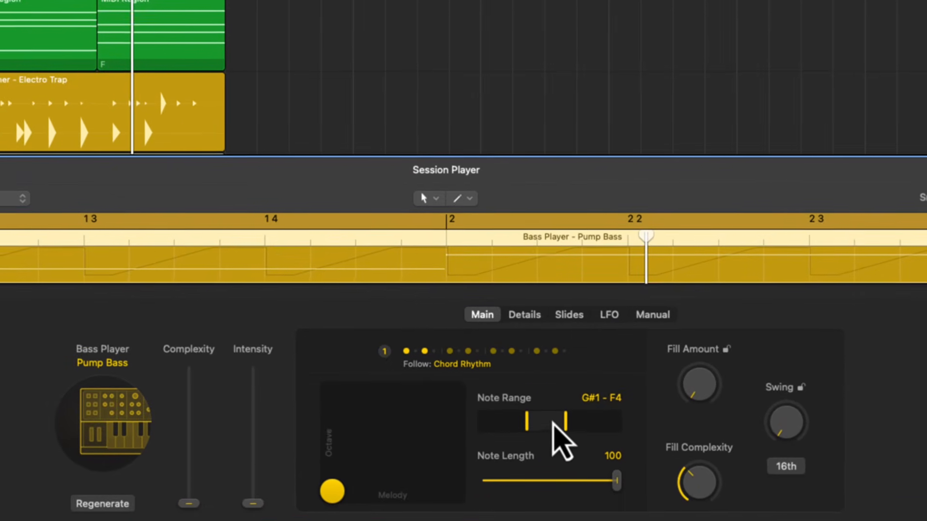
- Set the Pump Bass region's Note Range to A#2 - G5 and close the Session Player editor
{"action": "left_click_drag", "start_coordinate": [528, 458], "coordinate": [530, 459]}
{"action": "left_click_drag", "start_coordinate": [551, 426], "coordinate": [557, 425]}
{"action": "scroll", "coordinate": [439, 83], "scroll_direction": "down", "scroll_amount": 5}
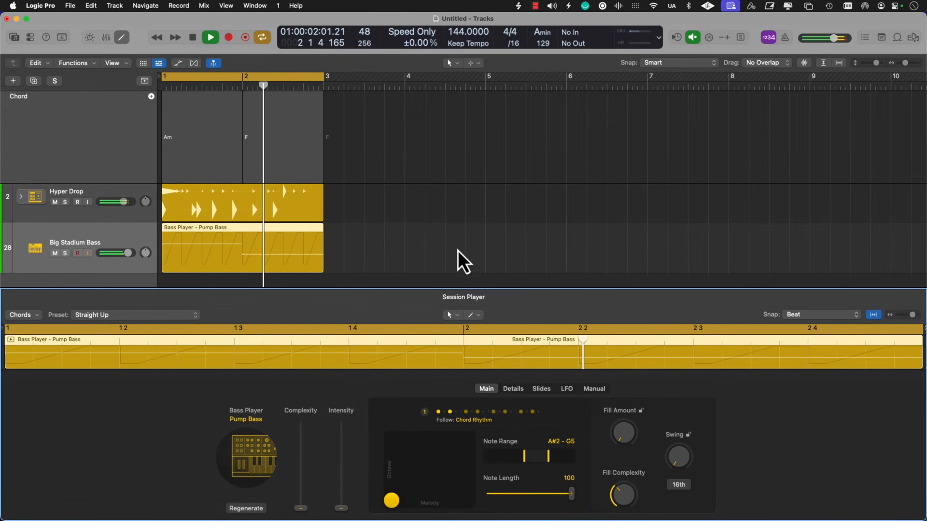
{"action": "key", "text": "e"}
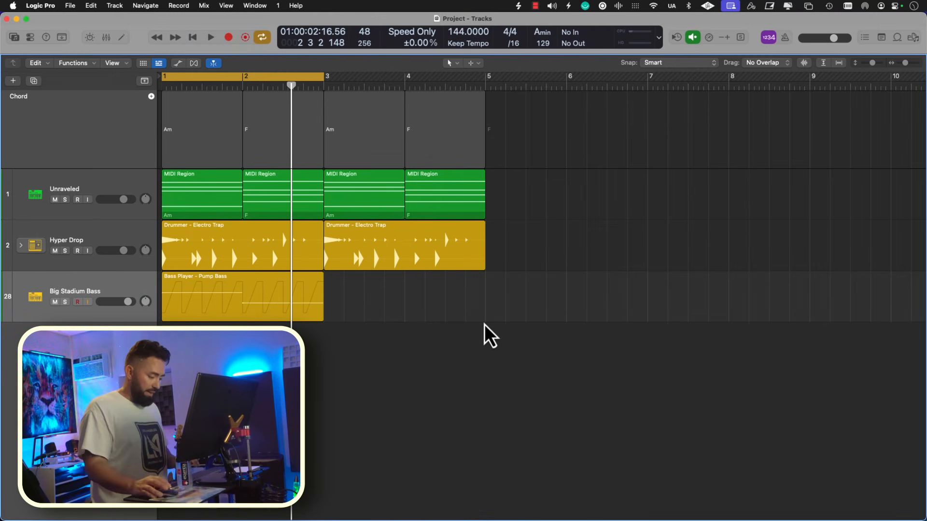
- Show the Apple Loops browser, limit it to the Gozadera Latina sound pack and browse its loops
{"action": "key", "text": "o"}
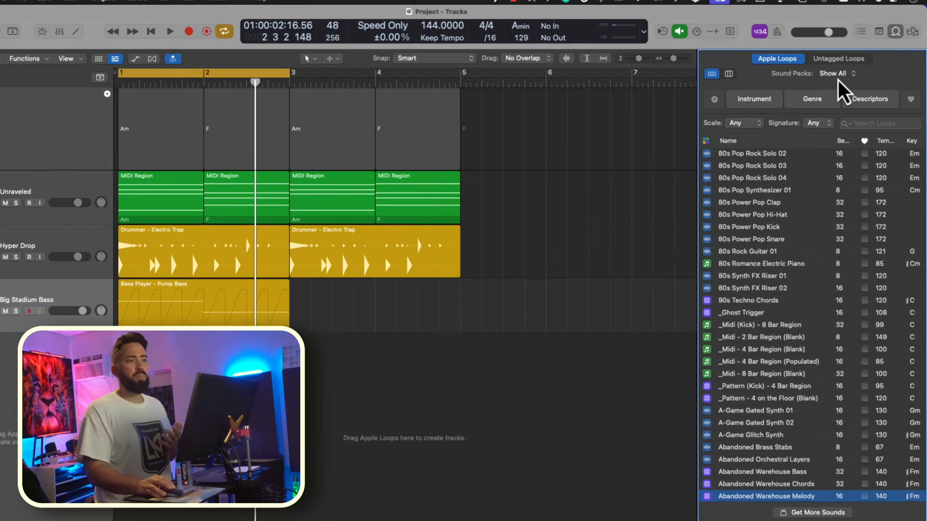
{"action": "left_click", "coordinate": [839, 74]}
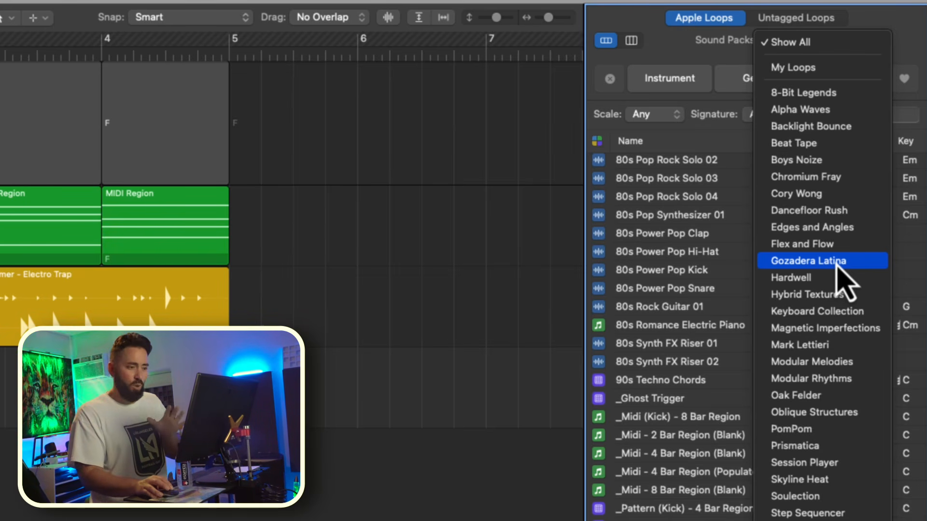
{"action": "left_click", "coordinate": [836, 266]}
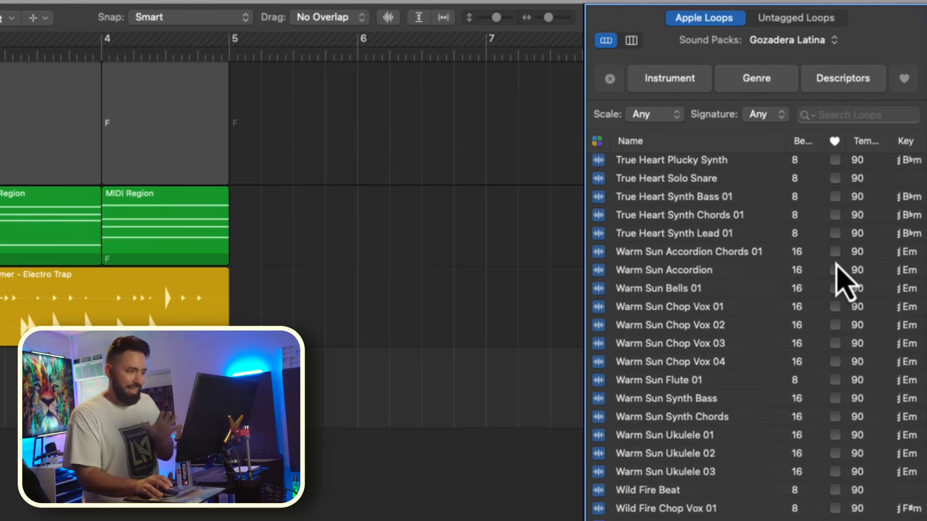
{"action": "scroll", "coordinate": [775, 299], "scroll_direction": "up", "scroll_amount": 4}
{"action": "scroll", "coordinate": [771, 290], "scroll_direction": "up", "scroll_amount": 15}
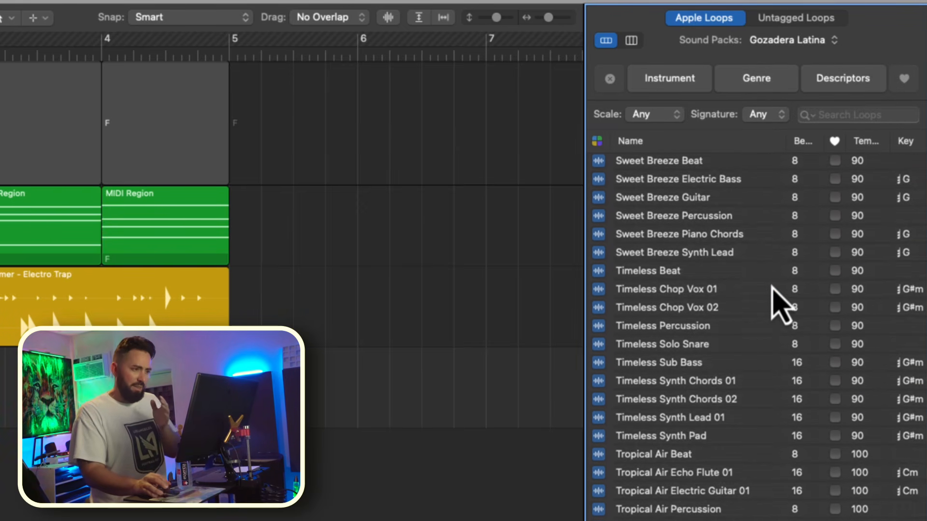
{"action": "scroll", "coordinate": [766, 321], "scroll_direction": "up", "scroll_amount": 10}
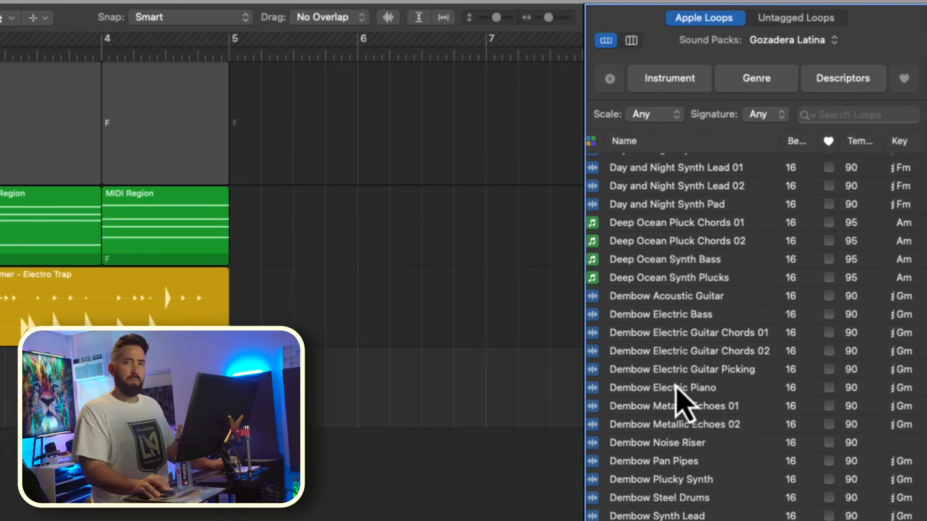
- Search the loops for "electric piano" and add Good Vibes Electric Piano Arp on a new track at bar 1
{"action": "left_click", "coordinate": [837, 114]}
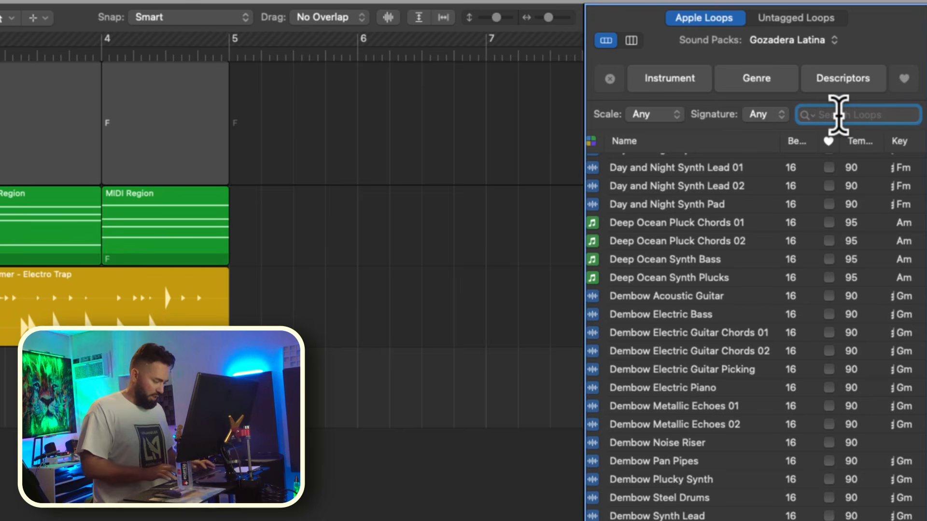
{"action": "type", "text": "electric pia"}
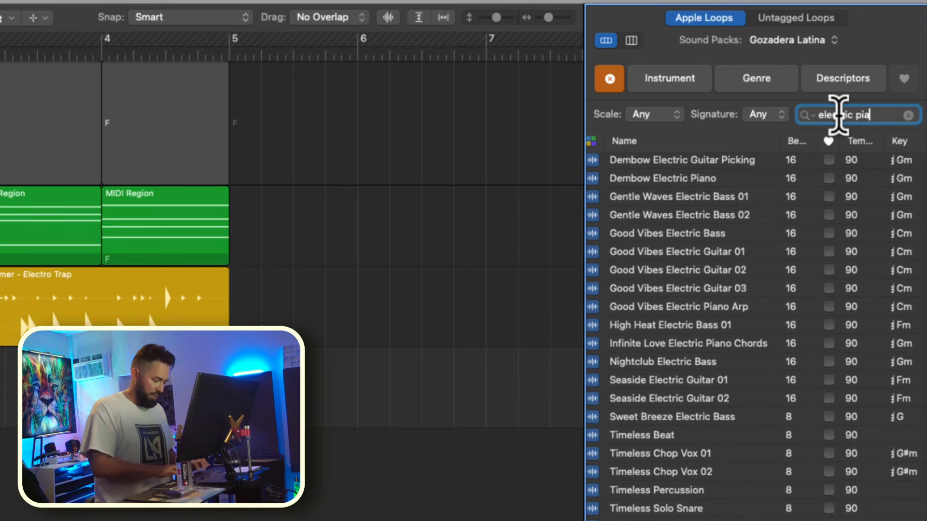
{"action": "type", "text": "no"}
{"action": "left_click", "coordinate": [654, 199]}
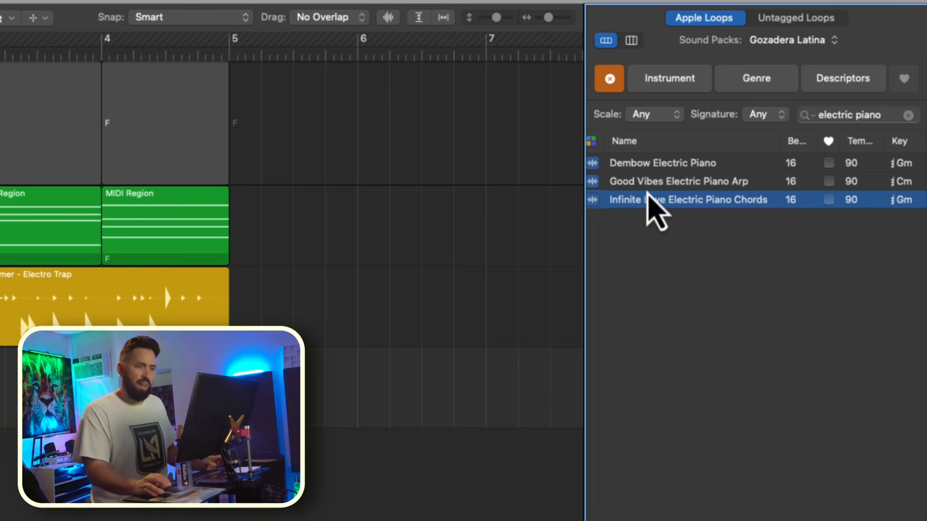
{"action": "left_click_drag", "start_coordinate": [647, 182], "coordinate": [124, 318]}
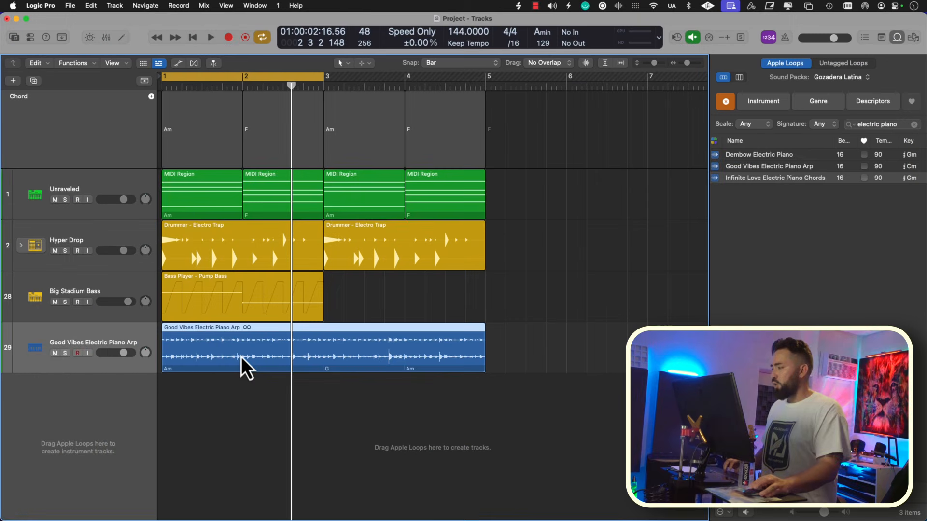
- Cut the Good Vibes Electric Piano Arp region down to its first and third bars, and move the third-bar piece to bar 2
{"action": "left_click", "coordinate": [240, 353]}
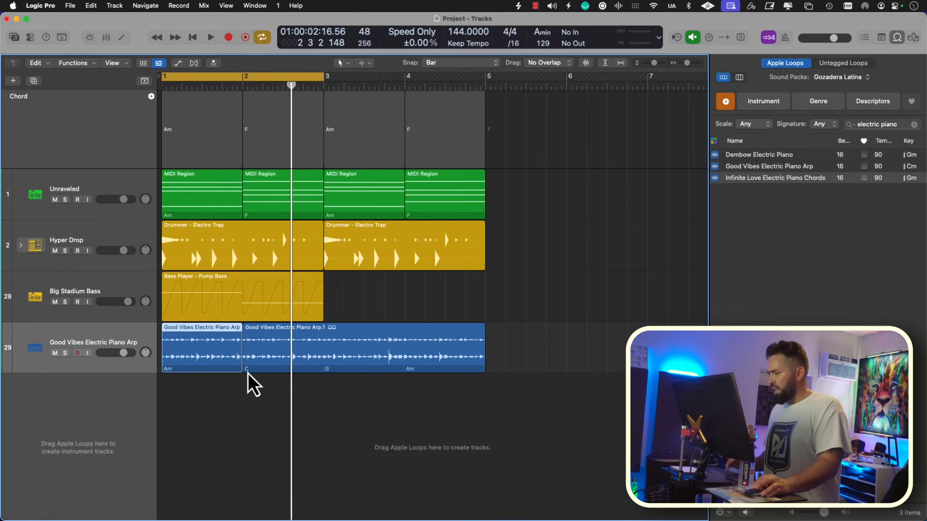
{"action": "left_click_drag", "start_coordinate": [247, 371], "coordinate": [324, 368]}
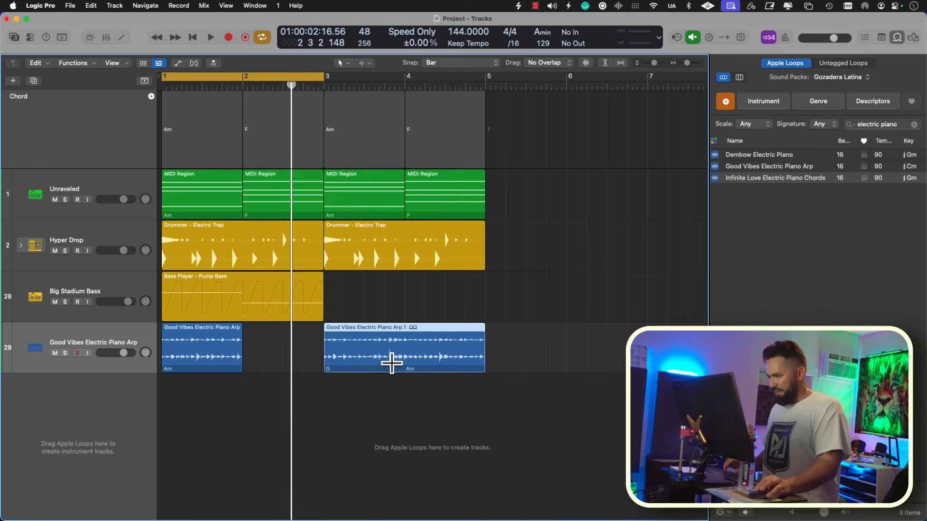
{"action": "left_click_drag", "start_coordinate": [403, 358], "coordinate": [424, 368]}
{"action": "key", "text": "Delete"}
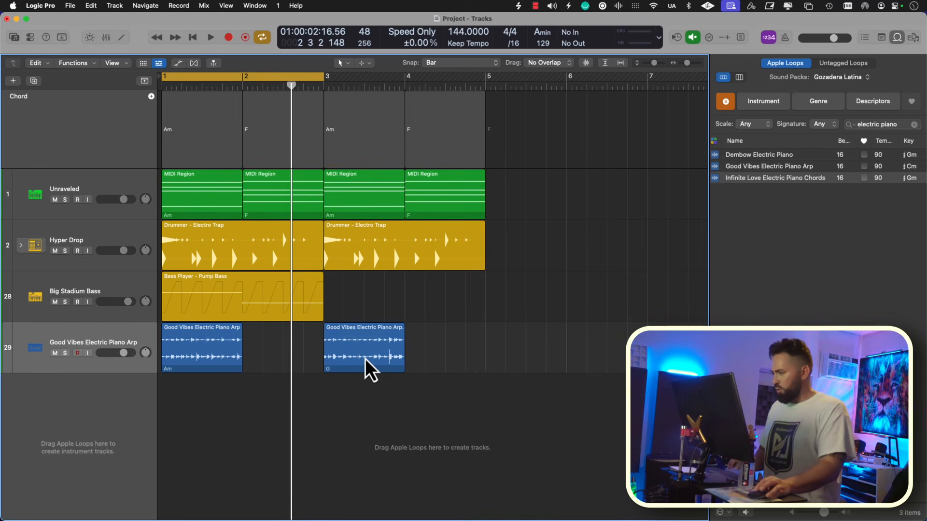
{"action": "left_click_drag", "start_coordinate": [368, 369], "coordinate": [284, 360]}
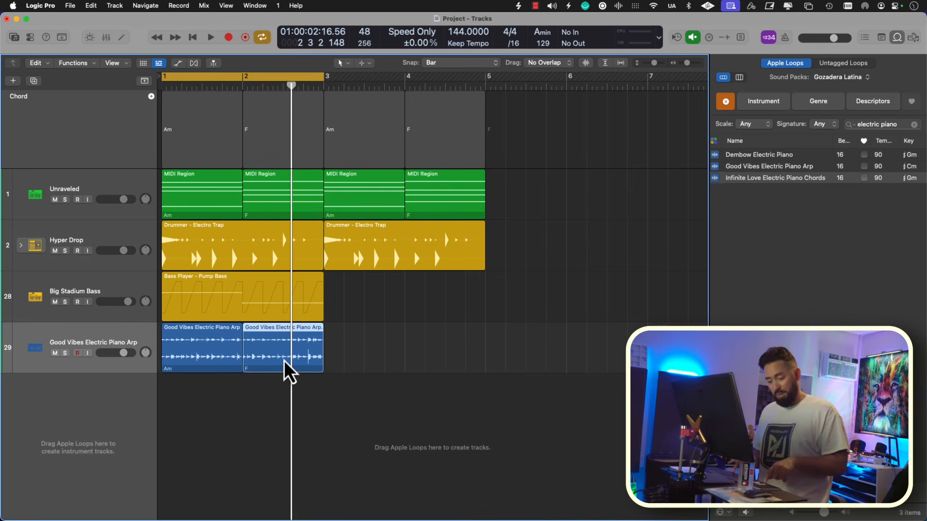
- Show the Inspector and view the region parameters of the second Good Vibes Electric Piano Arp piece
{"action": "key", "text": "i"}
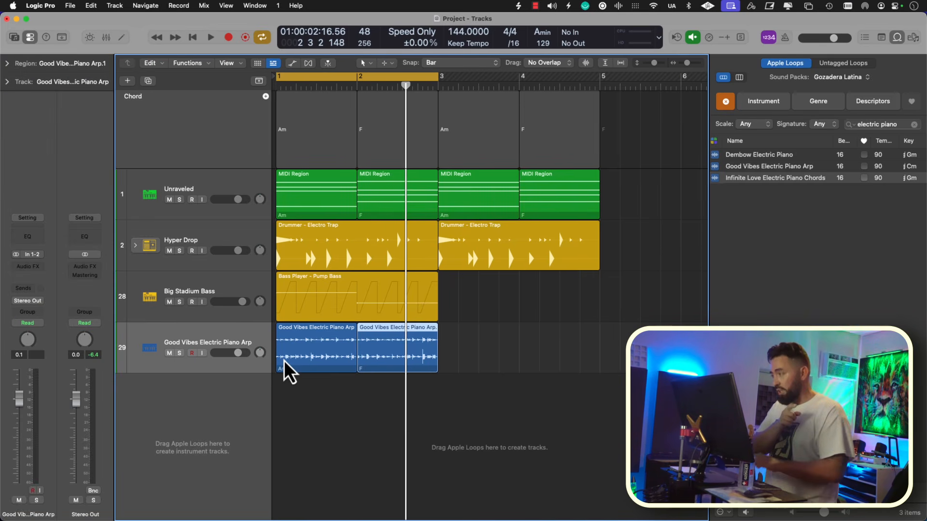
{"action": "left_click", "coordinate": [7, 64]}
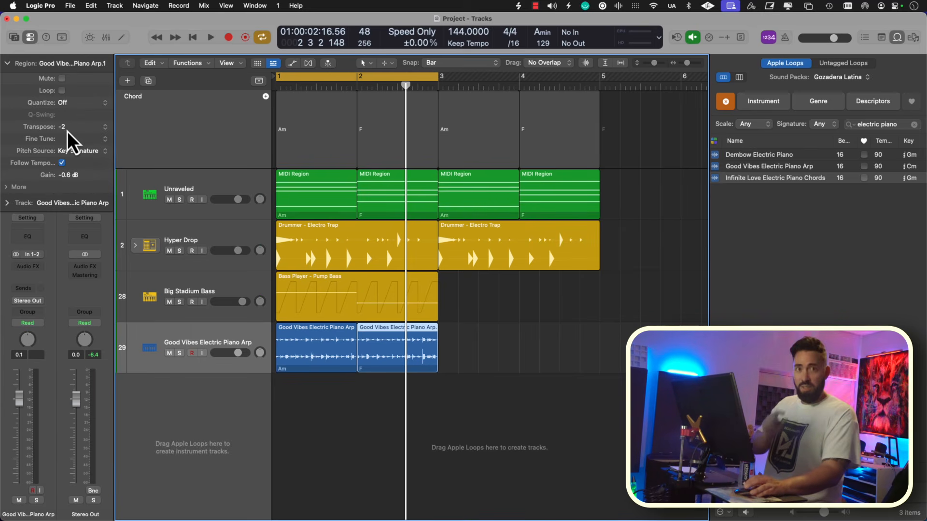
{"action": "left_click", "coordinate": [7, 63]}
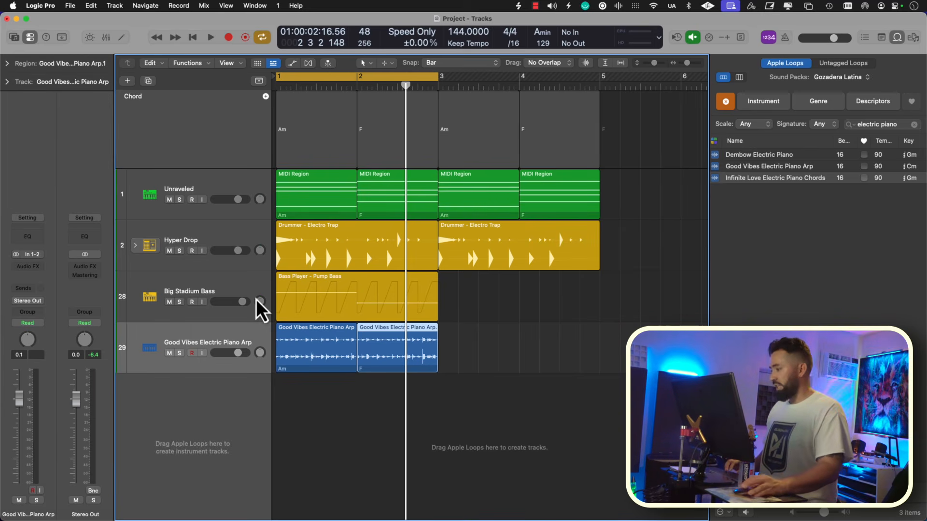
- Raise the Good Vibes Electric Piano Arp track's volume to 0.8 dB and audition the loop
{"action": "left_click_drag", "start_coordinate": [427, 399], "coordinate": [315, 356]}
{"action": "left_click_drag", "start_coordinate": [243, 356], "coordinate": [244, 356]}
{"action": "key", "text": "space"}
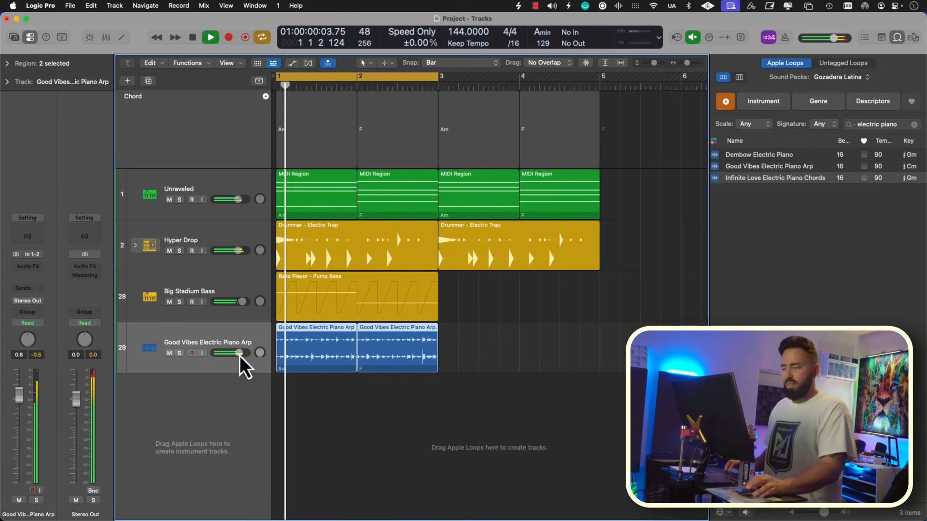
{"action": "key", "text": "space"}
{"action": "left_click", "coordinate": [412, 395]}
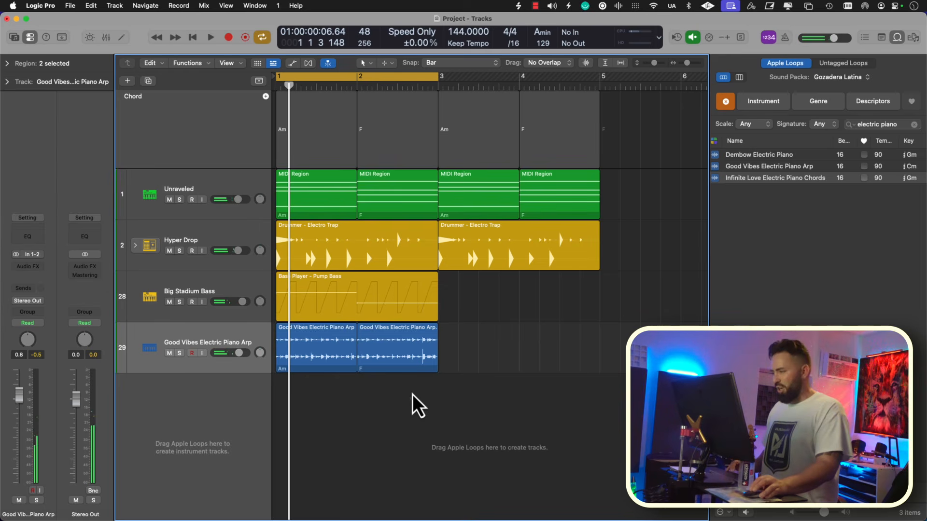
- Turn on Reverse for both Good Vibes Electric Piano Arp regions and play the reversed loop
{"action": "left_click", "coordinate": [412, 362]}
{"action": "left_click_drag", "start_coordinate": [427, 442], "coordinate": [302, 352]}
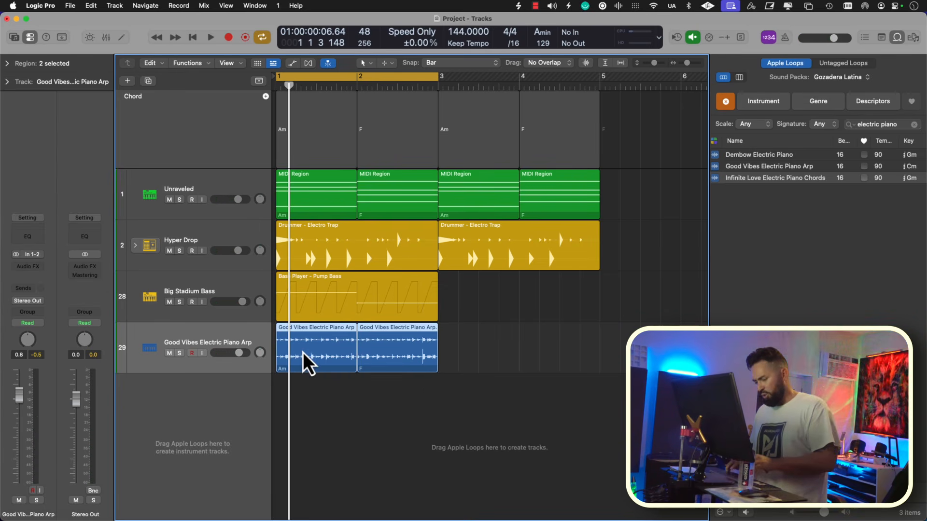
{"action": "left_click", "coordinate": [7, 63]}
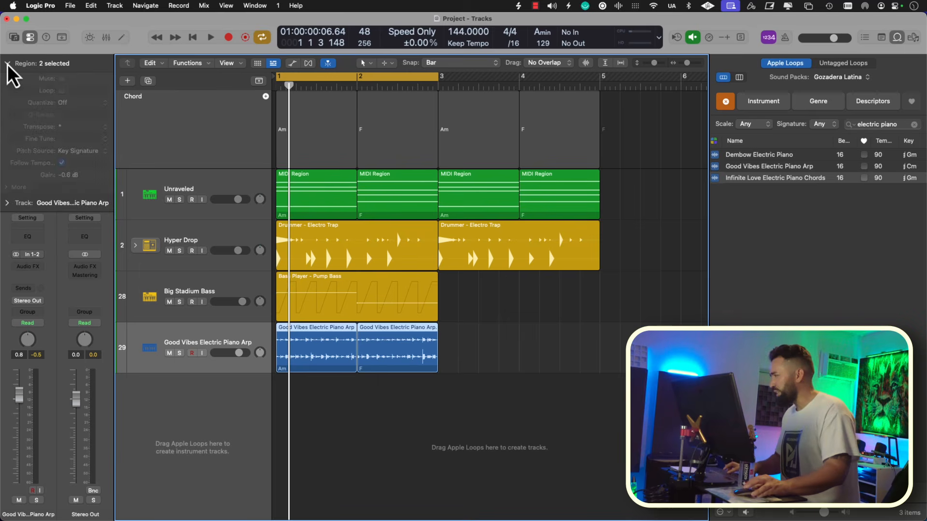
{"action": "left_click", "coordinate": [6, 187]}
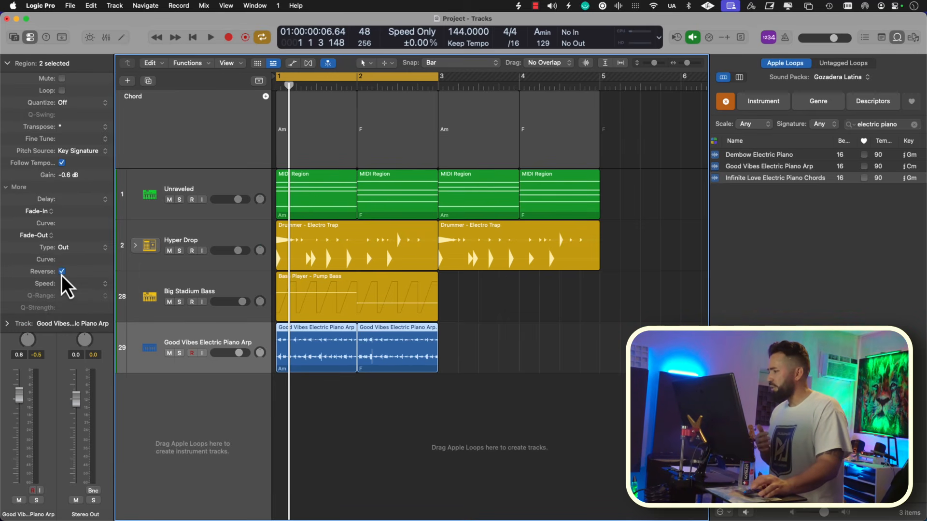
{"action": "left_click", "coordinate": [285, 400]}
{"action": "key", "text": "space"}
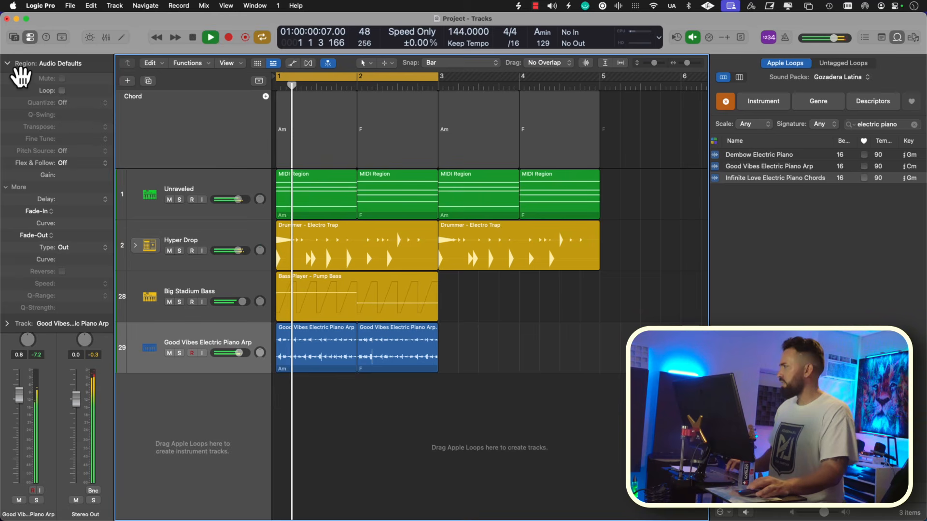
{"action": "left_click", "coordinate": [13, 65]}
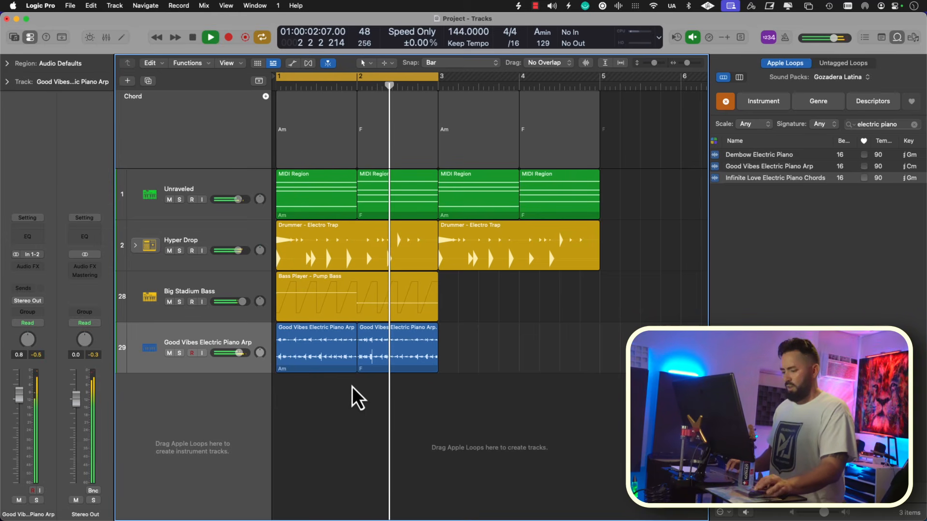
{"action": "key", "text": "space"}
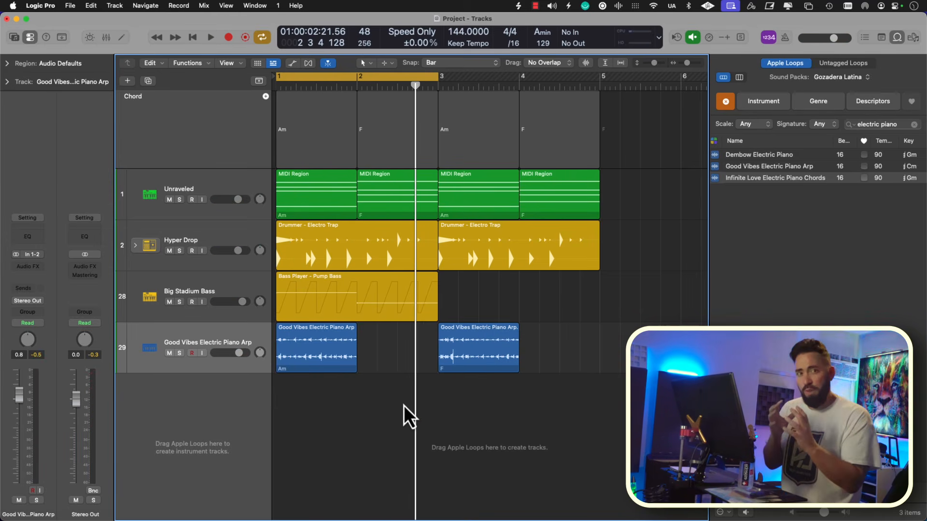
- Set the first Good Vibes Electric Piano Arp region's Speed to ½× and trim it back to one bar
{"action": "left_click", "coordinate": [322, 356]}
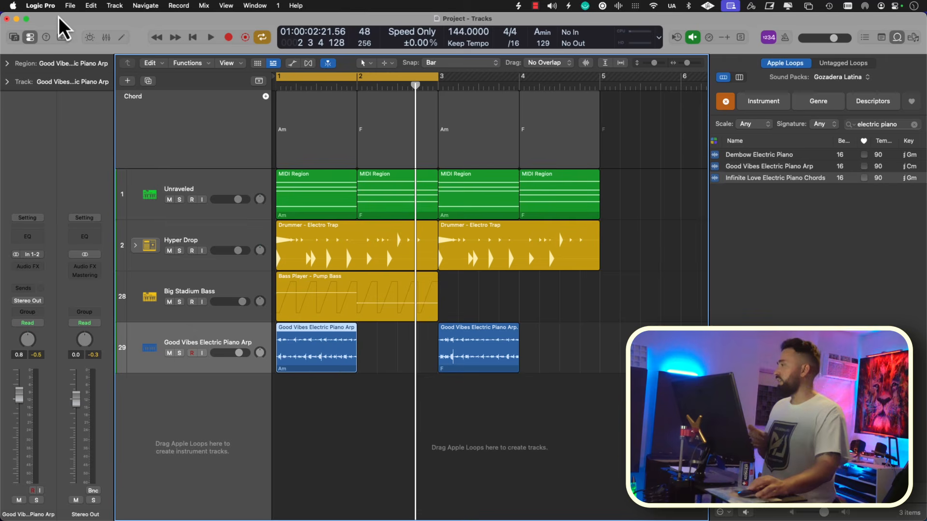
{"action": "left_click", "coordinate": [8, 64]}
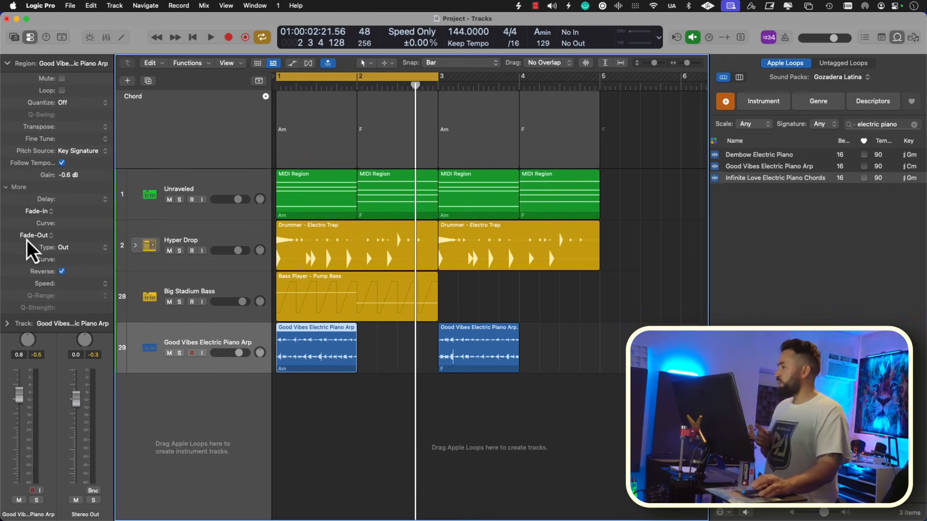
{"action": "left_click", "coordinate": [106, 286]}
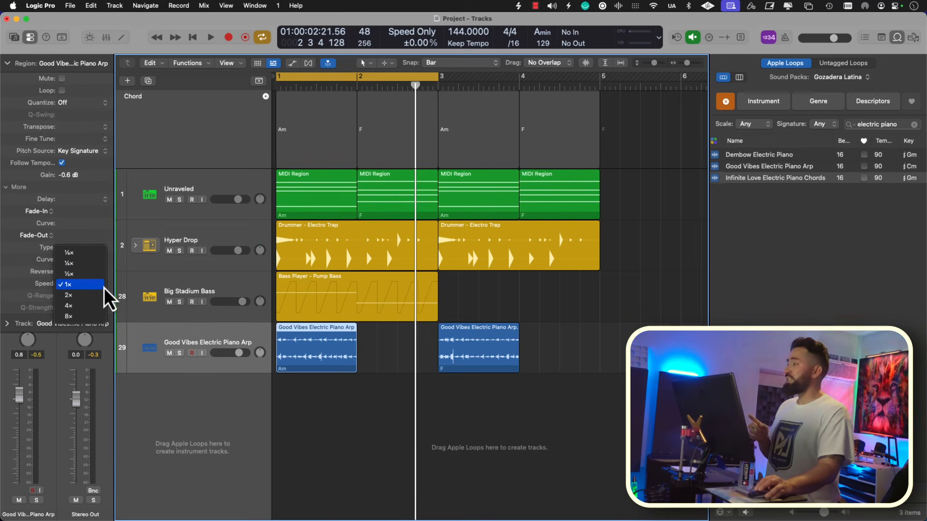
{"action": "left_click", "coordinate": [97, 288]}
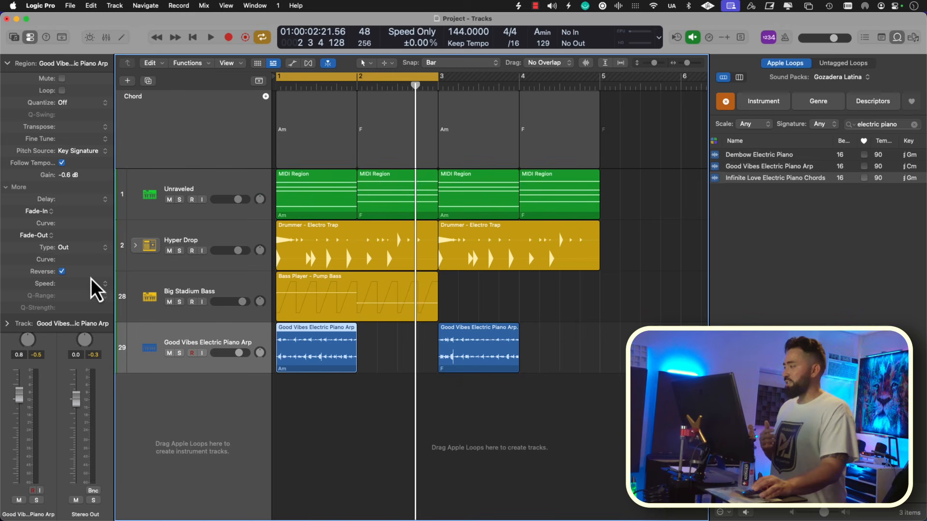
{"action": "left_click", "coordinate": [91, 283]}
{"action": "left_click", "coordinate": [91, 274]}
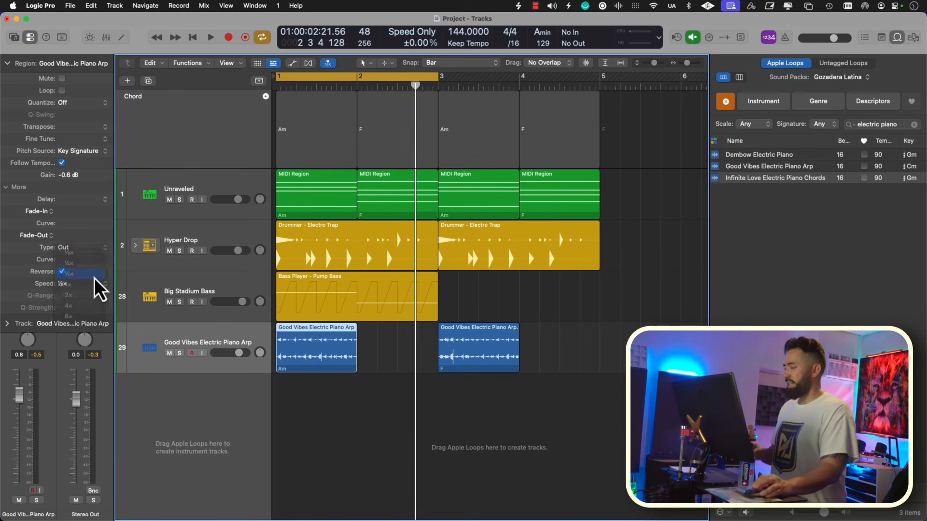
{"action": "left_click_drag", "start_coordinate": [435, 372], "coordinate": [378, 372]}
- Set the bar-3 Good Vibes Electric Piano Arp region's Speed to ½× and trim it to end at bar 4
{"action": "left_click", "coordinate": [466, 363]}
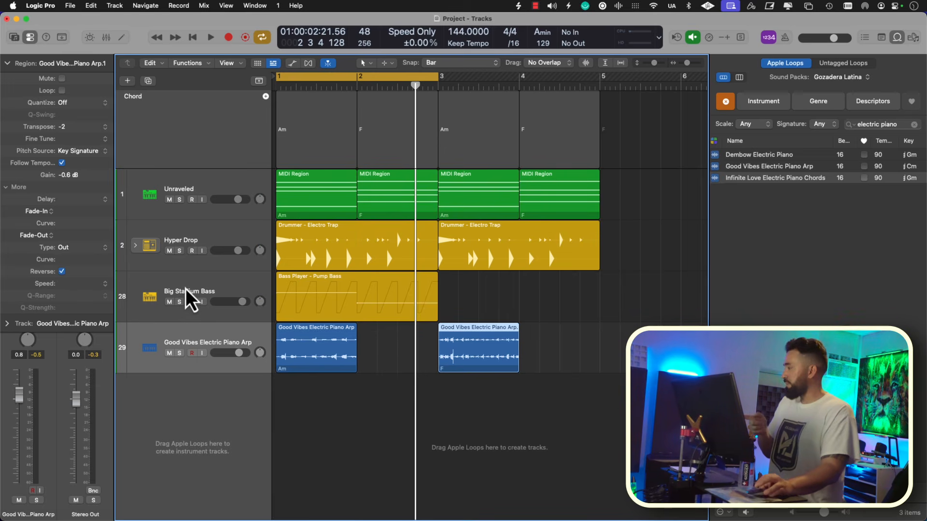
{"action": "left_click", "coordinate": [106, 285]}
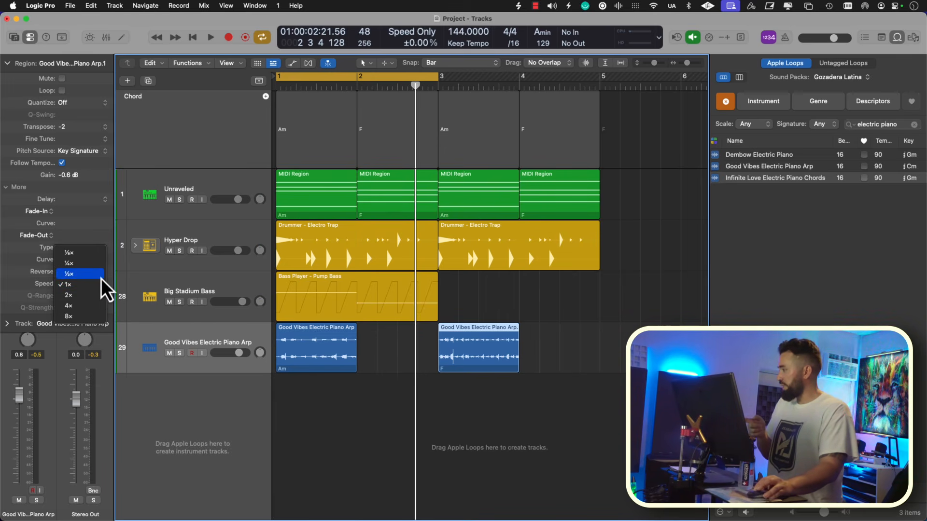
{"action": "left_click", "coordinate": [99, 276]}
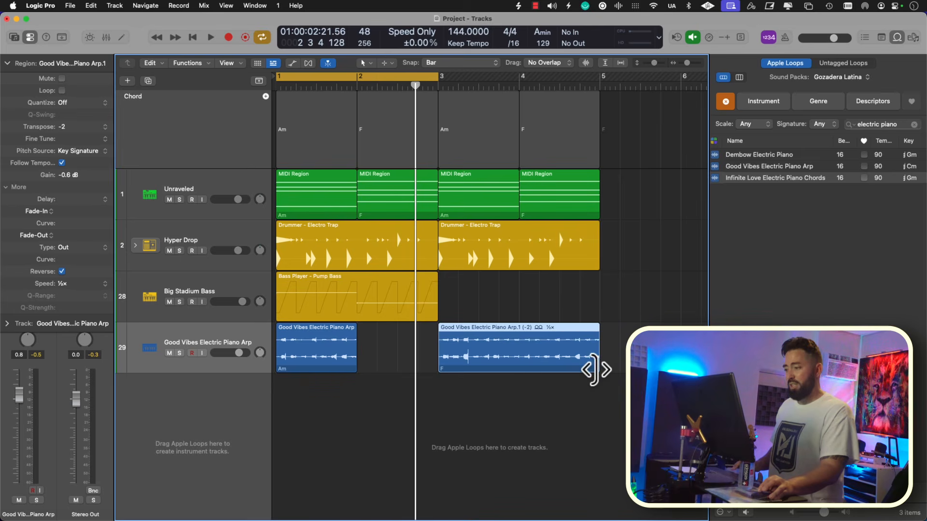
{"action": "left_click_drag", "start_coordinate": [595, 370], "coordinate": [515, 369]}
- Solo the Good Vibes Electric Piano Arp track, listen to its first region, and unsolo the track
{"action": "left_click", "coordinate": [180, 354]}
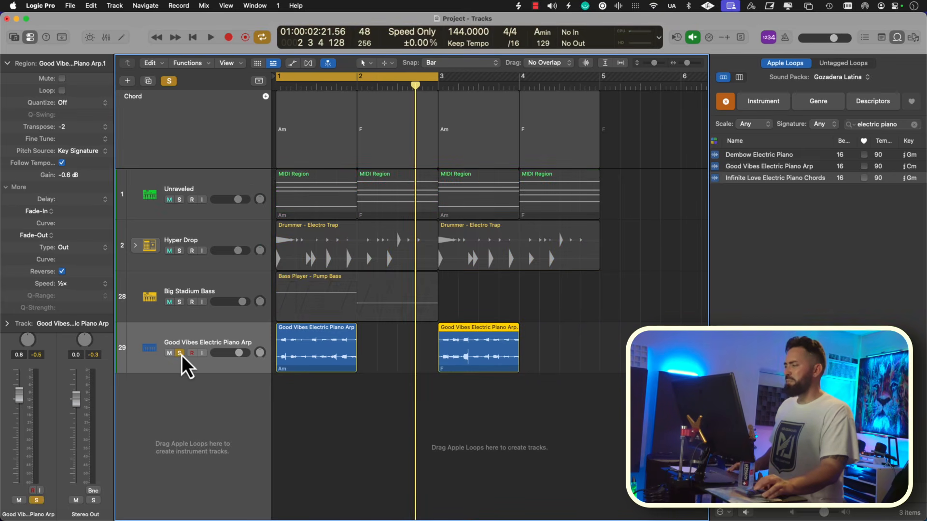
{"action": "left_click", "coordinate": [305, 352]}
{"action": "key", "text": "space"}
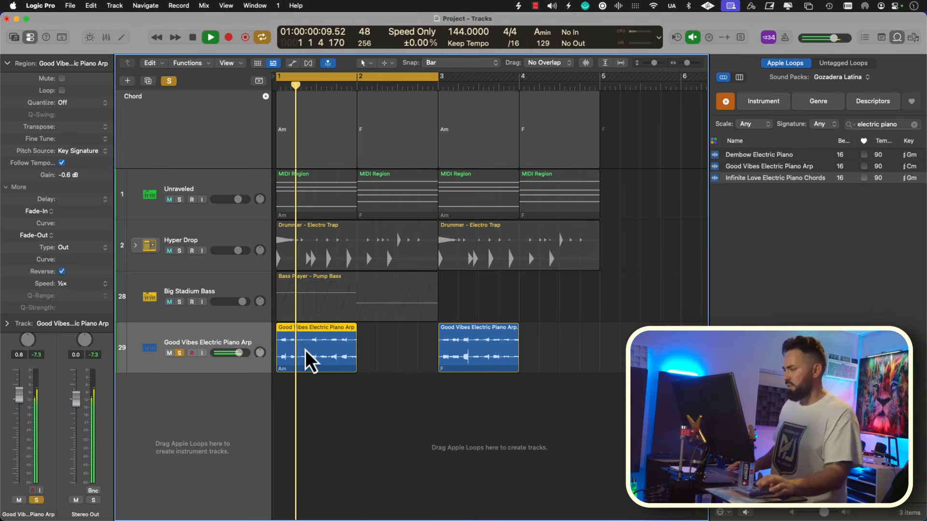
{"action": "key", "text": "space"}
{"action": "left_click", "coordinate": [179, 355]}
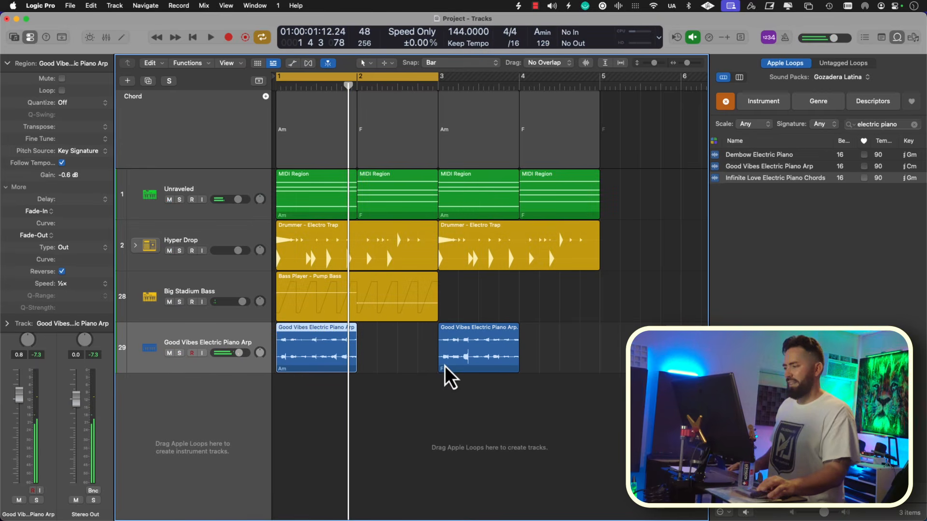
- Move the bar-3 Good Vibes Electric Piano Arp region to bar 2, and play the loop while hiding the region parameters and Loop Browser
{"action": "left_click_drag", "start_coordinate": [444, 367], "coordinate": [384, 379]}
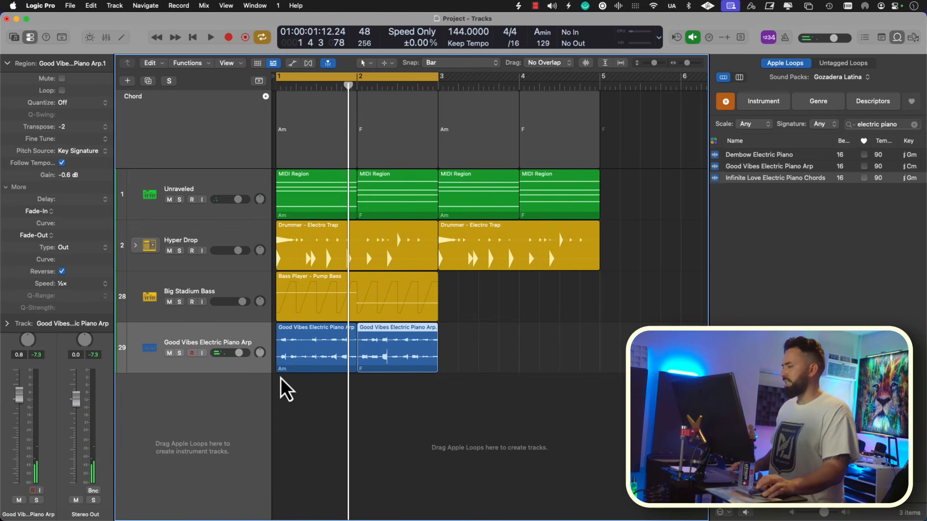
{"action": "key", "text": "space"}
{"action": "left_click", "coordinate": [8, 63]}
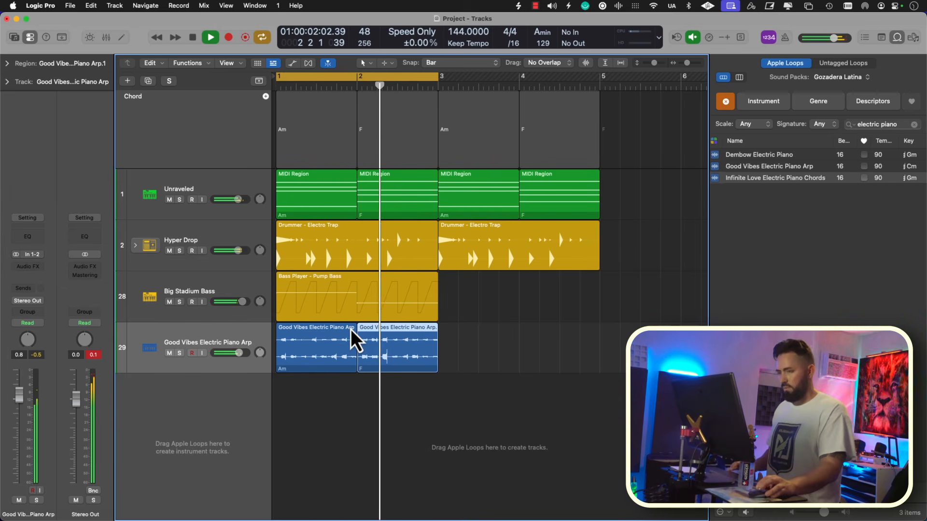
{"action": "key", "text": "o"}
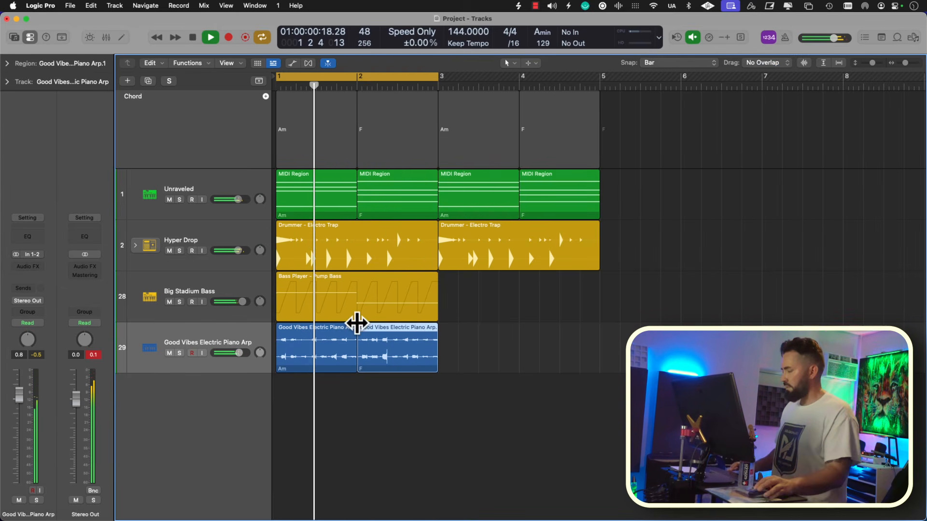
{"action": "key", "text": "space"}
- Create a new software instrument track and load the Ballad patch from the Acoustic Piano category of the Library
{"action": "left_click", "coordinate": [335, 350], "text": "shift"}
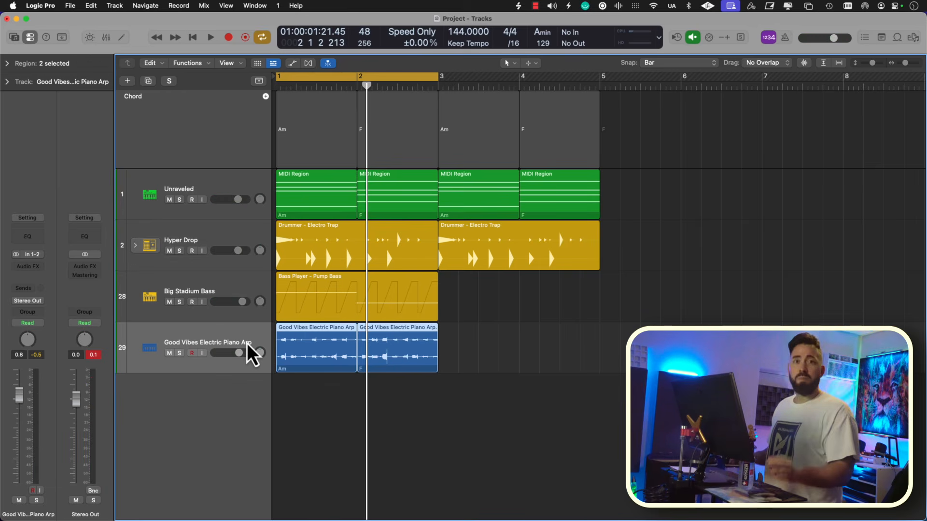
{"action": "key", "text": "alt+super+s"}
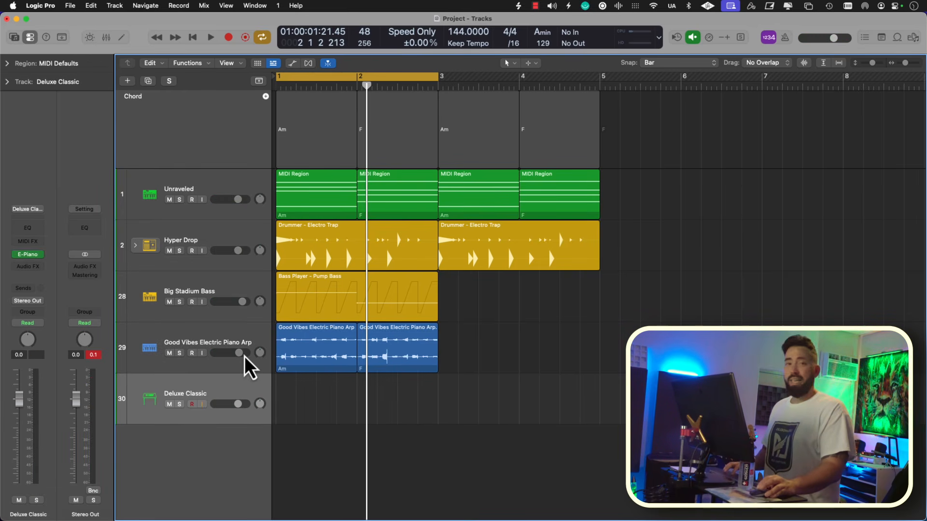
{"action": "key", "text": "y"}
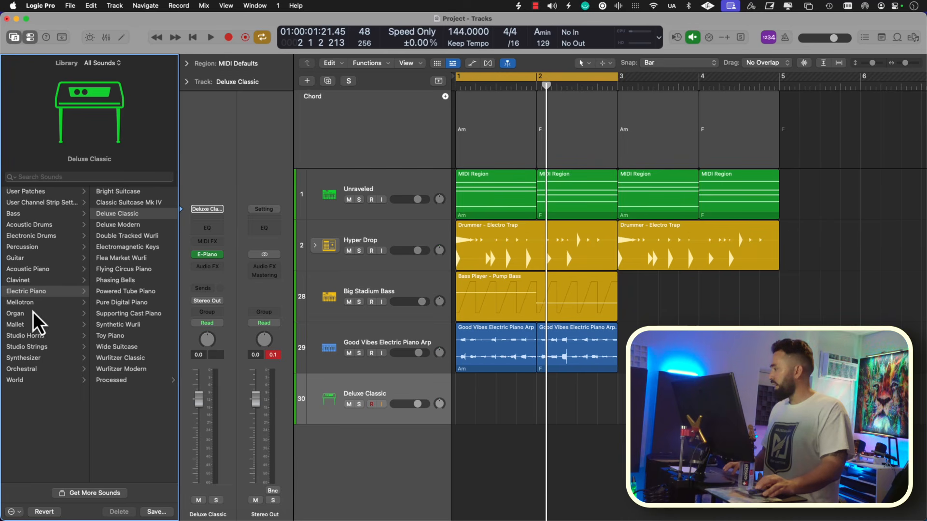
{"action": "left_click", "coordinate": [37, 269]}
{"action": "left_click", "coordinate": [122, 193]}
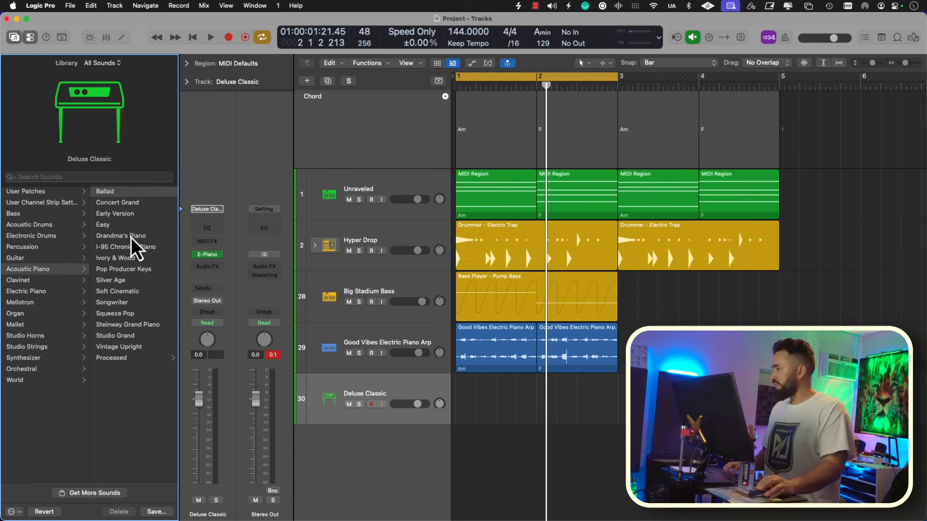
- Hide the Library and Inspector, and record a two-bar piano part on the Ballad track from bar 1
{"action": "key", "text": "y"}
{"action": "key", "text": "i"}
{"action": "key", "text": "Return"}
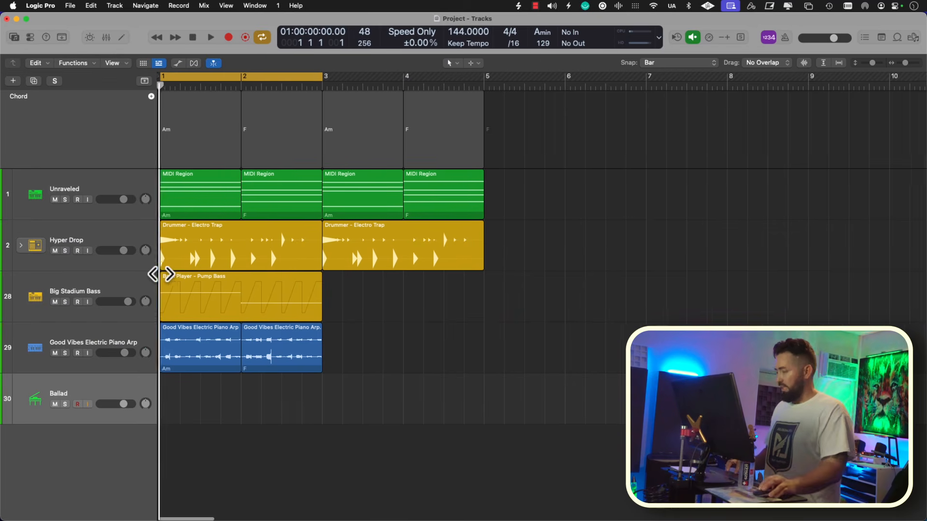
{"action": "key", "text": "r"}
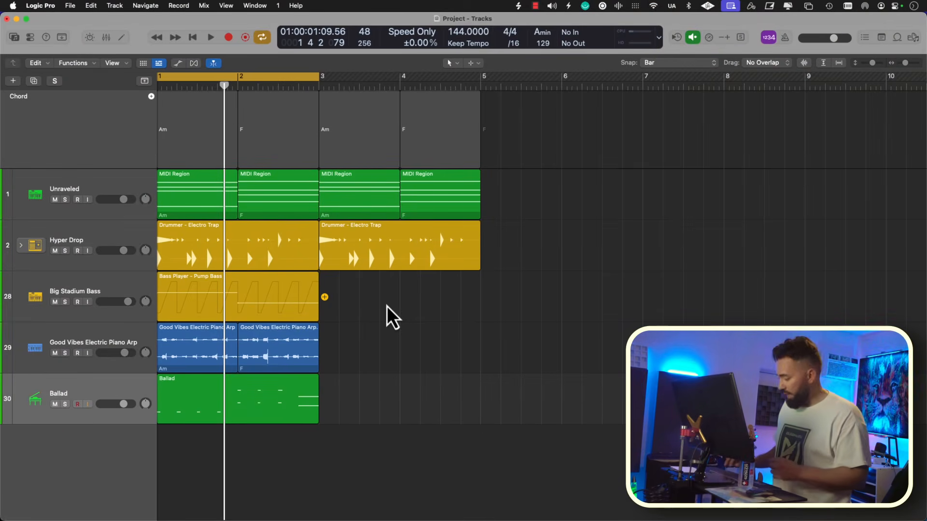
- Open the Mixer and, during playback, set Ballad to -2.2 dB, Good Vibes Arp to -10.0, Big Stadium Bass to 1.9 and Hyper Drop to -1.5
{"action": "key", "text": "x"}
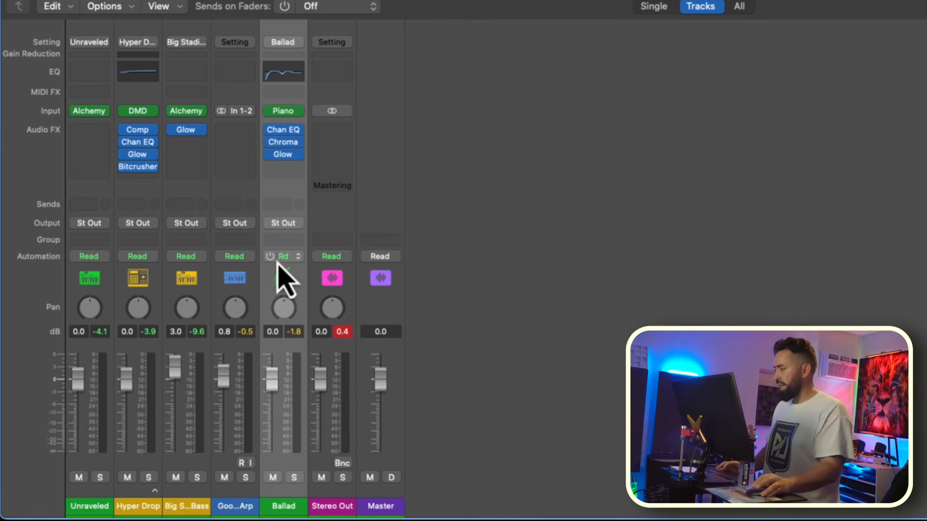
{"action": "key", "text": "space"}
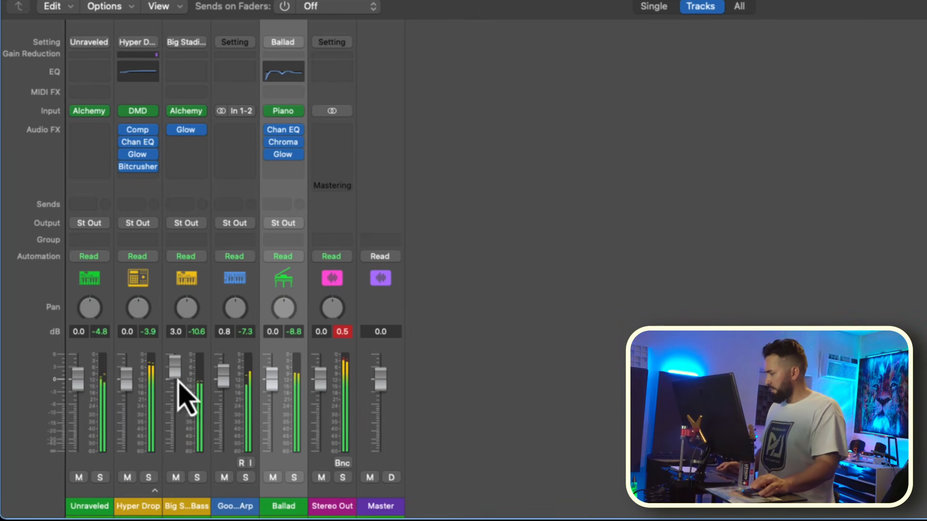
{"action": "left_click_drag", "start_coordinate": [271, 393], "coordinate": [271, 403]}
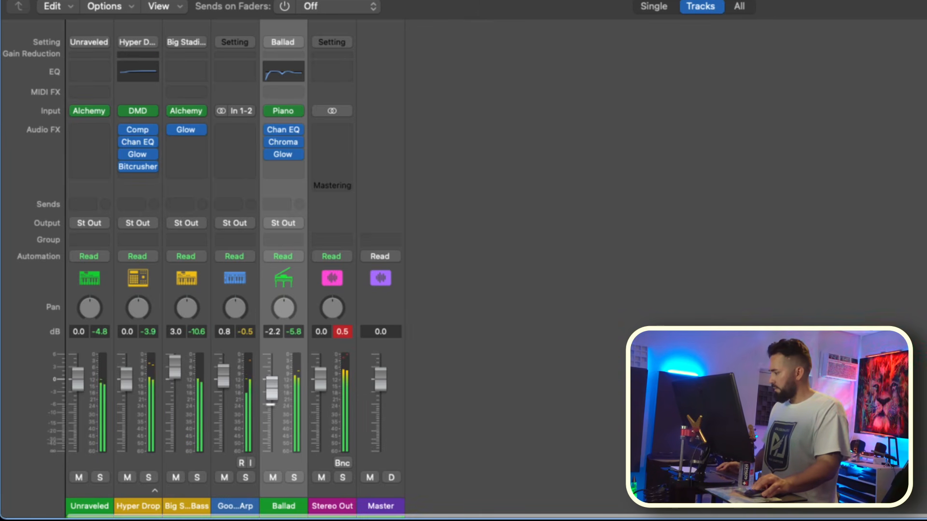
{"action": "left_click_drag", "start_coordinate": [225, 376], "coordinate": [182, 402]}
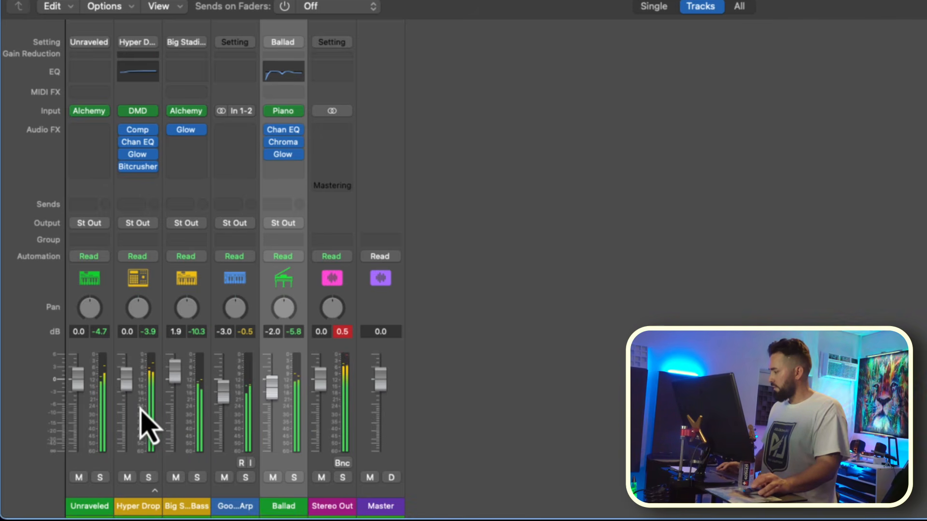
{"action": "left_click_drag", "start_coordinate": [122, 398], "coordinate": [122, 401]}
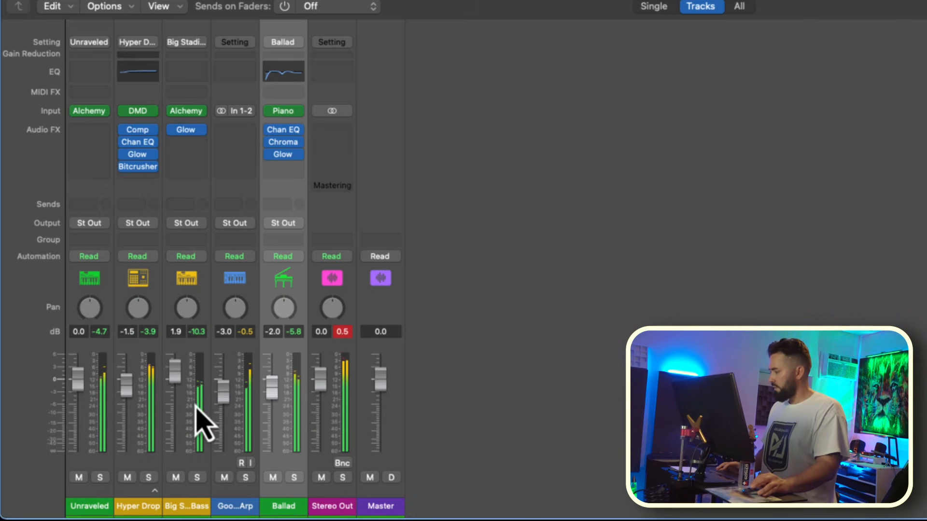
{"action": "left_click_drag", "start_coordinate": [279, 414], "coordinate": [223, 428]}
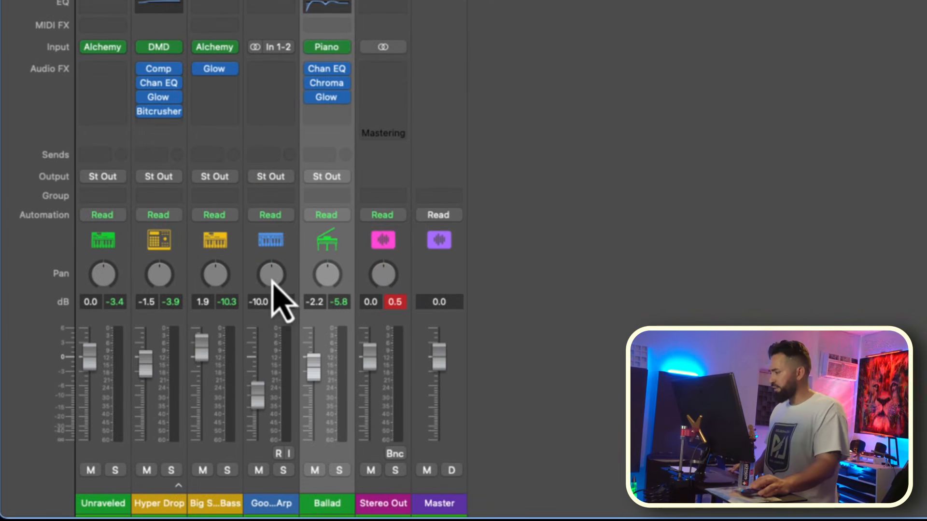
- Pan the Good Vibes Electric Piano Arp channel to -29 and adjust the Ballad channel's pan
{"action": "left_click_drag", "start_coordinate": [272, 284], "coordinate": [269, 295]}
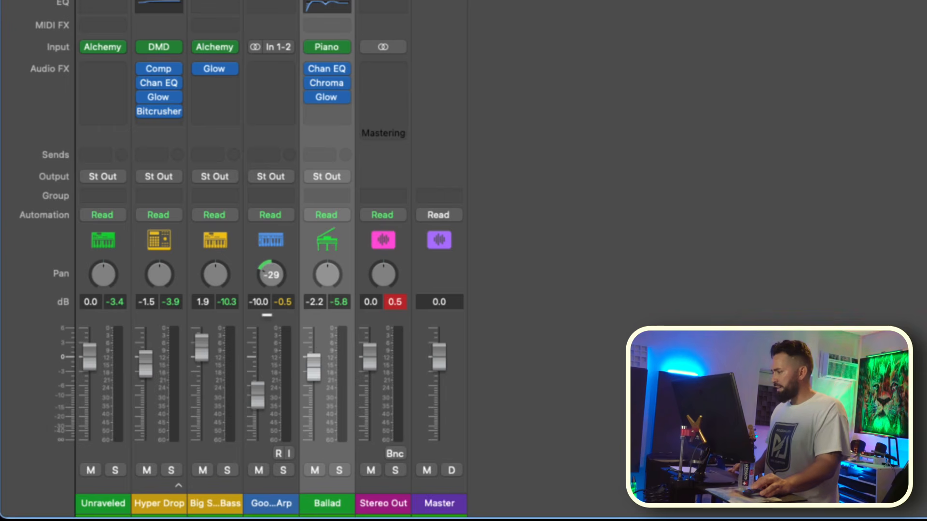
{"action": "left_click_drag", "start_coordinate": [333, 267], "coordinate": [333, 264]}
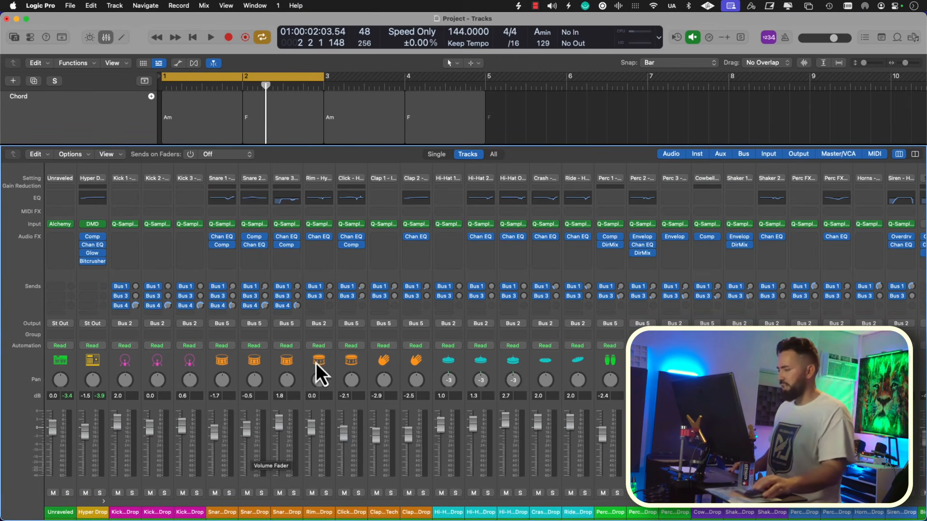
- Play the loop and pan the first Hi-Hat channel to -16 and the open Hi-Hat channel to +17
{"action": "key", "text": "space"}
{"action": "left_click_drag", "start_coordinate": [443, 382], "coordinate": [444, 393]}
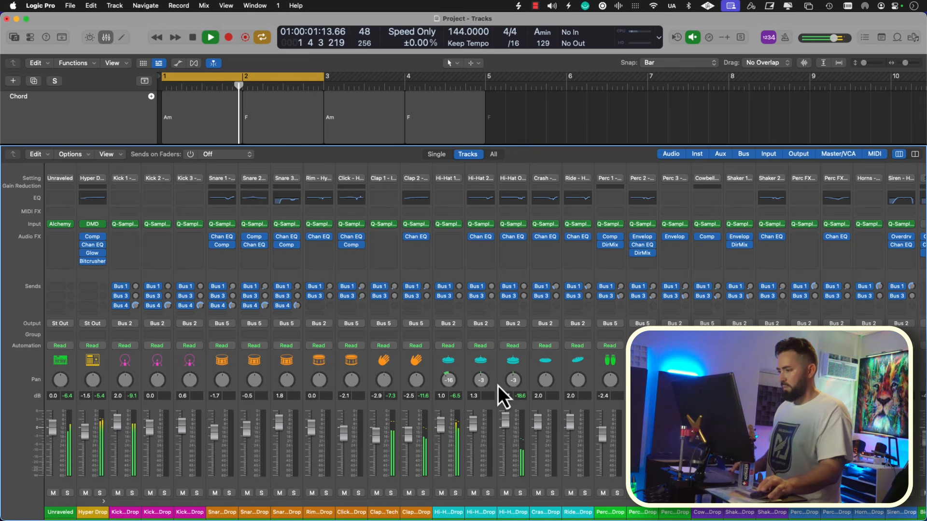
{"action": "mouse_move", "coordinate": [520, 380]}
{"action": "left_mouse_down"}
{"action": "mouse_move", "coordinate": [520, 369]}
{"action": "mouse_move", "coordinate": [513, 390]}
{"action": "left_mouse_up"}
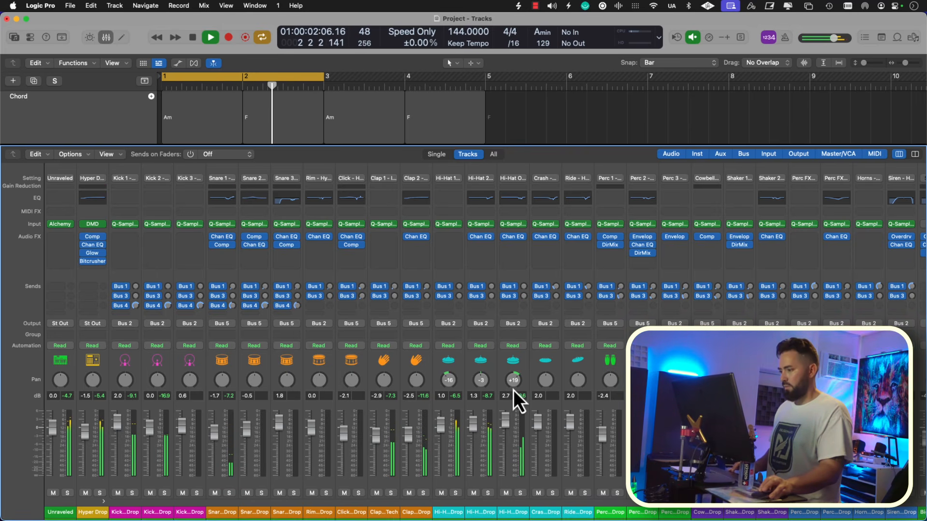
{"action": "left_click", "coordinate": [514, 390]}
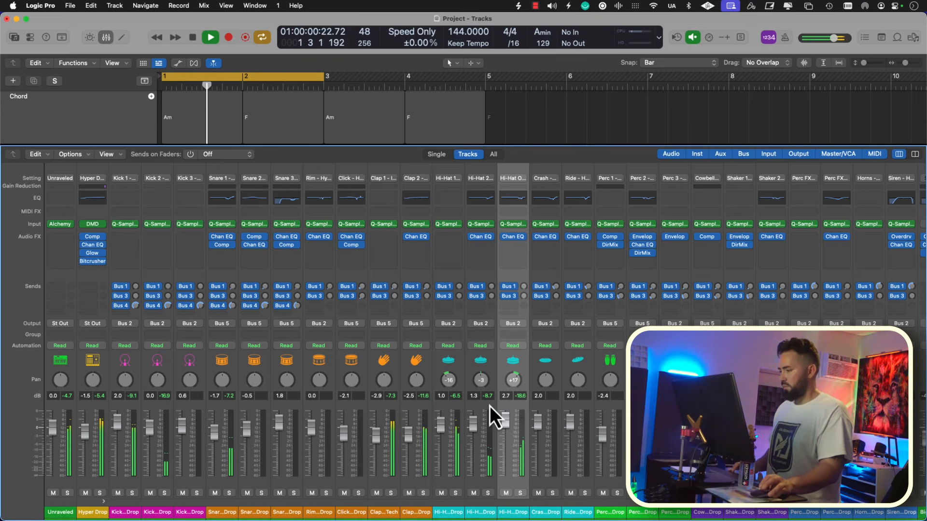
- Pan Clap 1 to -64 and Clap 2 to +63, raise them to -0.8 and -0.4 dB, and close the Mixer
{"action": "left_click_drag", "start_coordinate": [388, 392], "coordinate": [389, 424]}
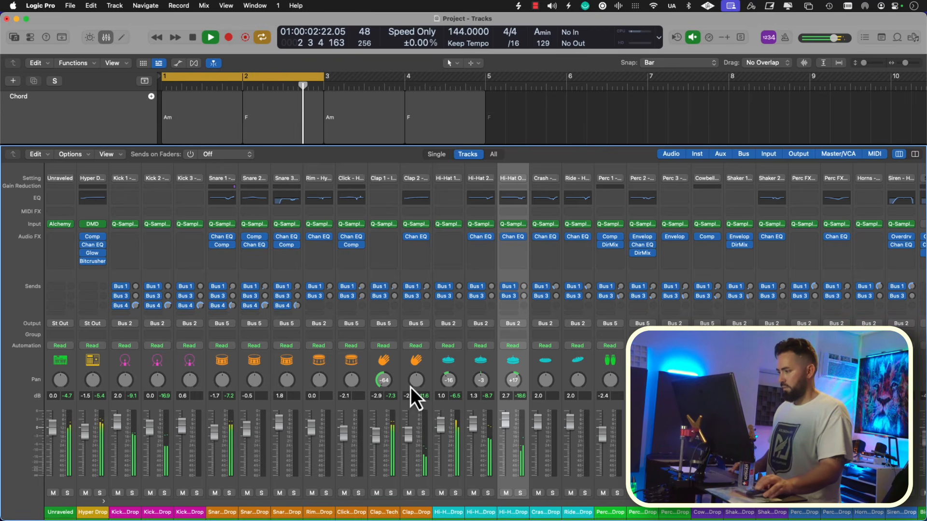
{"action": "left_click_drag", "start_coordinate": [413, 385], "coordinate": [433, 306]}
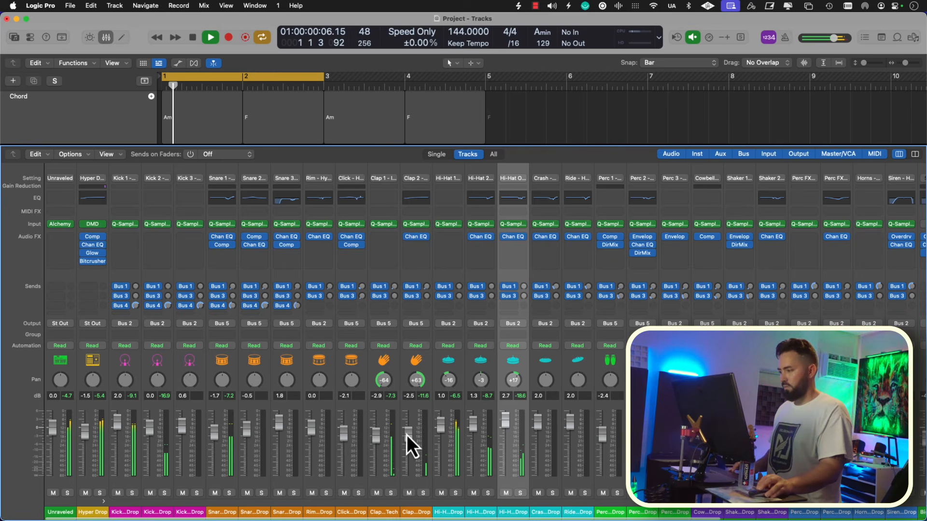
{"action": "left_click_drag", "start_coordinate": [407, 435], "coordinate": [381, 436]}
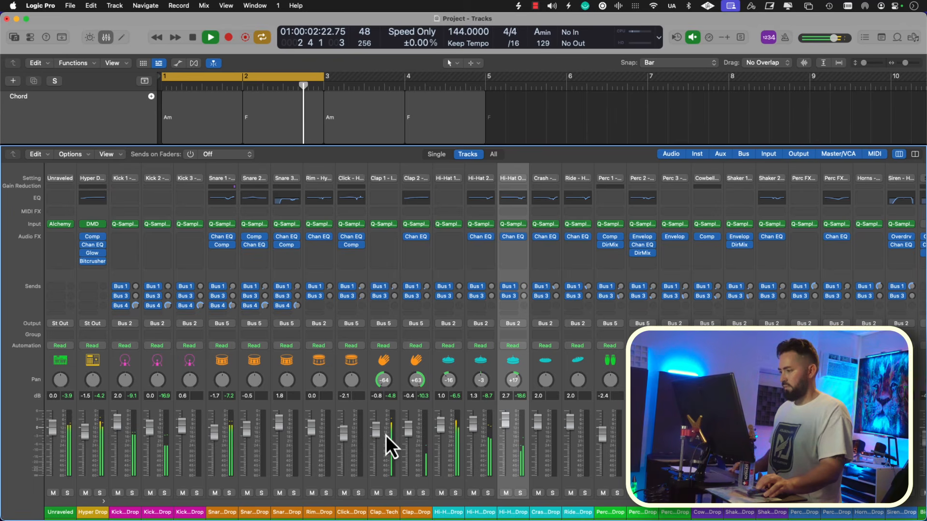
{"action": "key", "text": "x"}
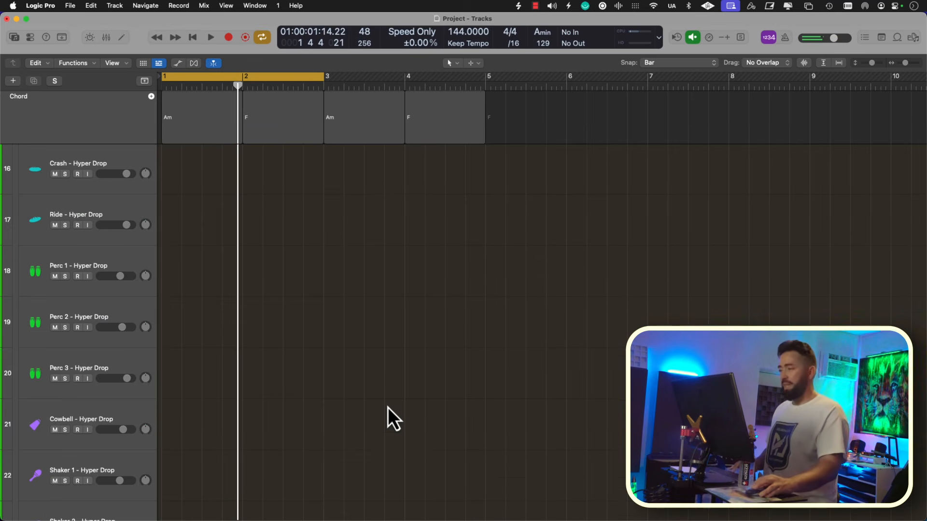
- Extend the end of the cycle range to bar 5
{"action": "key", "text": "super+Up"}
{"action": "key", "text": "super+Up"}
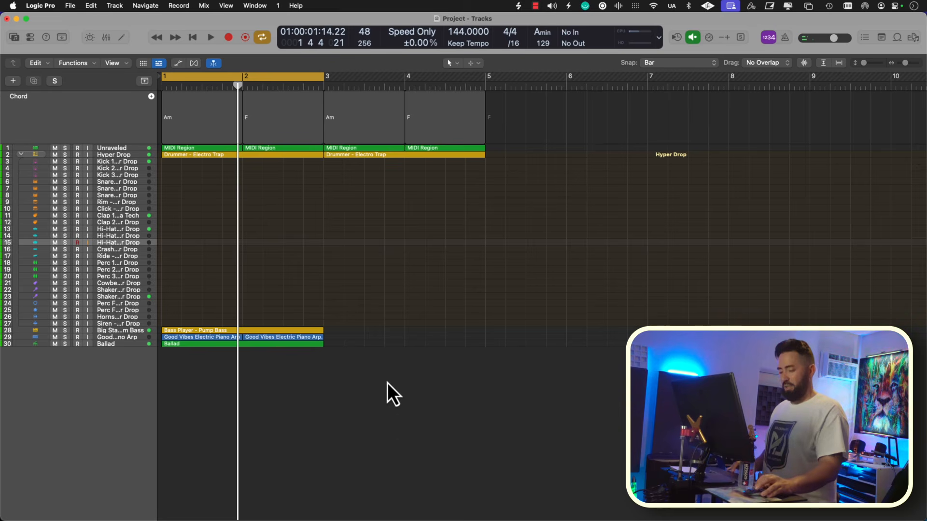
{"action": "scroll", "coordinate": [387, 383], "scroll_direction": "up", "scroll_amount": 2}
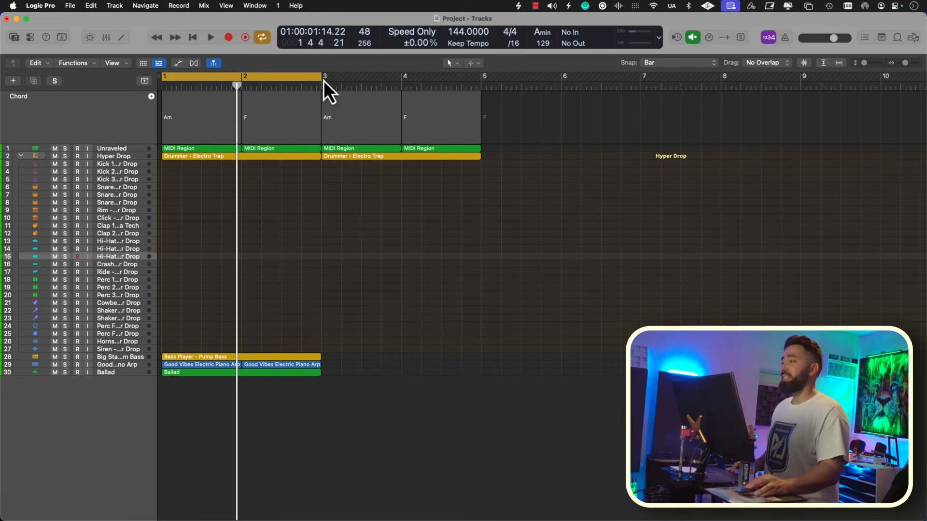
{"action": "left_click_drag", "start_coordinate": [323, 78], "coordinate": [480, 87]}
- Collapse the Hyper Drop track stack and repeat the bass, electric piano arp and Ballad regions from bar 3 to bar 5
{"action": "left_click", "coordinate": [393, 191], "text": "ctrl+alt"}
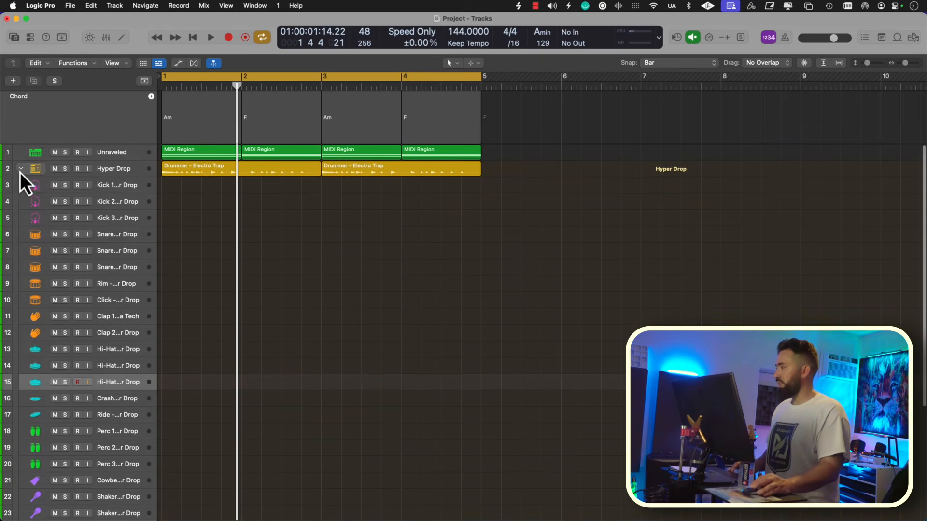
{"action": "left_click", "coordinate": [21, 168]}
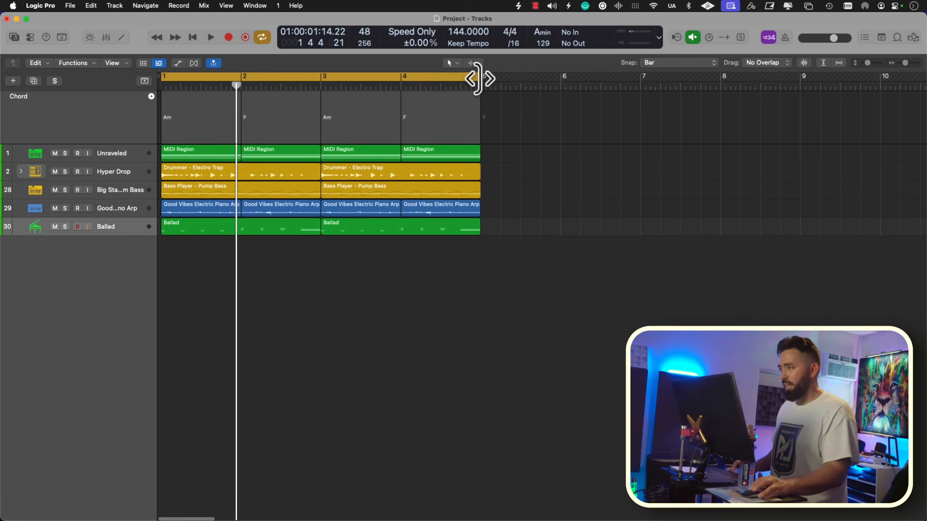
- Extend the cycle end to about 6 4 2 133 with Snap at Ticks, listen through the decaying tail, and return the playhead to the start
{"action": "left_click_drag", "start_coordinate": [480, 76], "coordinate": [507, 82]}
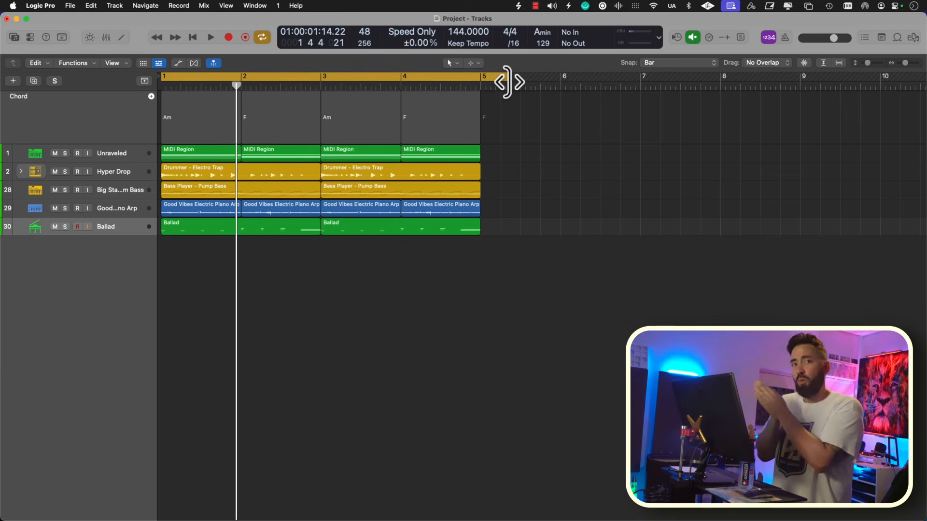
{"action": "key", "text": "space"}
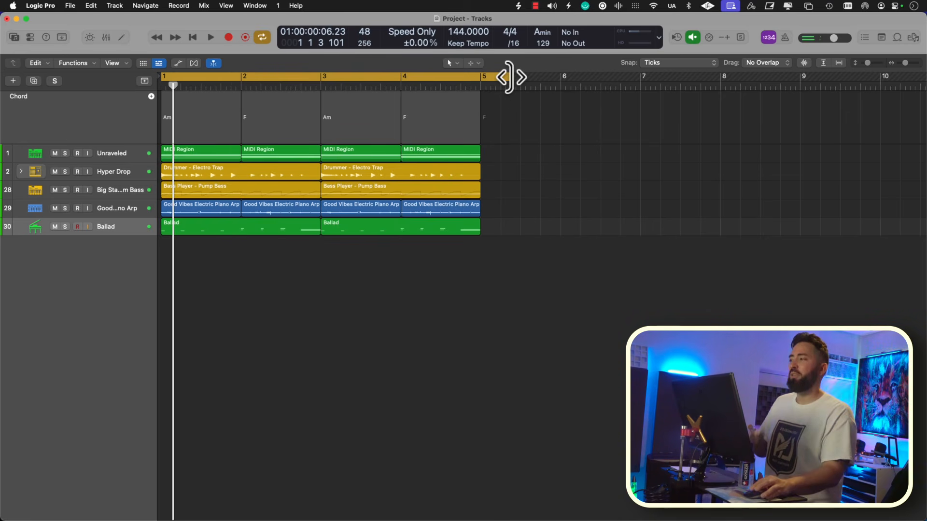
{"action": "left_click_drag", "start_coordinate": [508, 78], "coordinate": [627, 86]}
{"action": "double_click", "coordinate": [389, 88]}
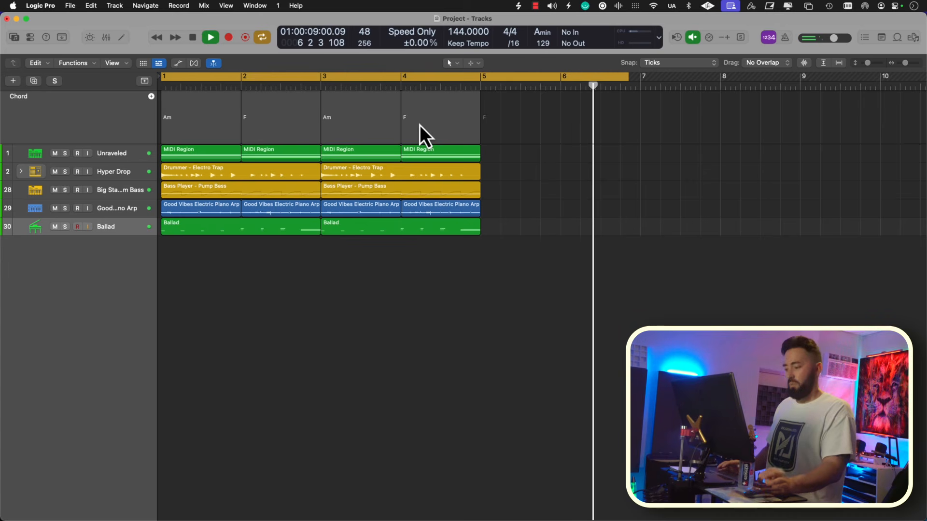
{"action": "key", "text": "space"}
{"action": "key", "text": "Return"}
- Bounce the project offline as an MP3 with the audio tail included, naming the file 1st Track and choosing the Desktop as its location
{"action": "key", "text": "super+b"}
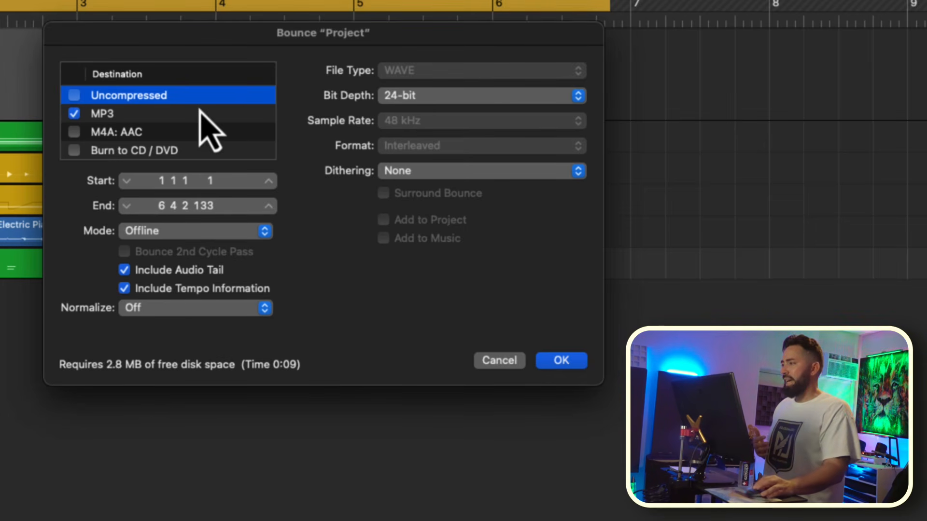
{"action": "left_click", "coordinate": [127, 115]}
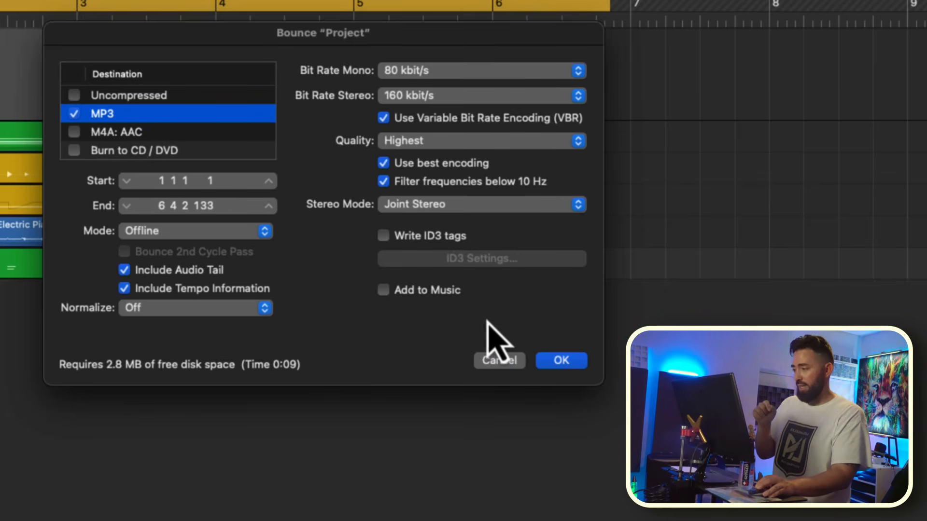
{"action": "left_click", "coordinate": [560, 368]}
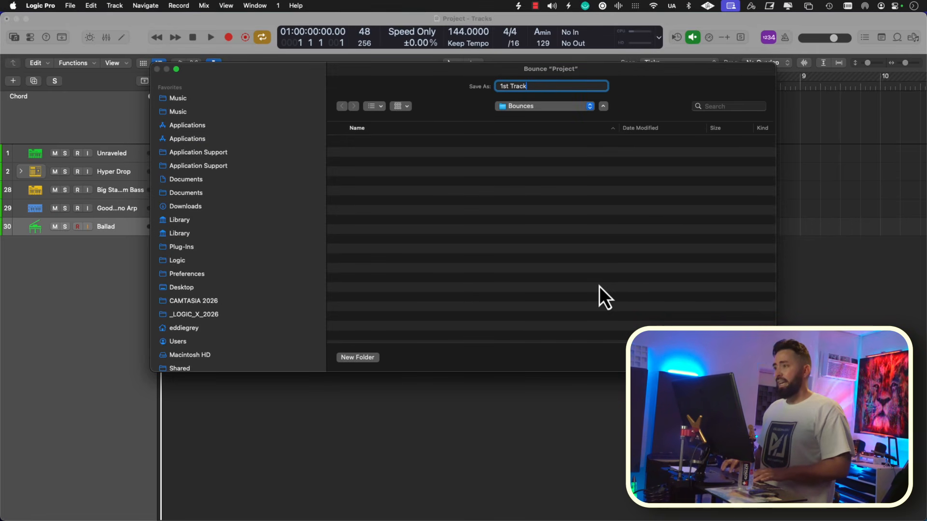
{"action": "key", "text": "super+shift+d"}
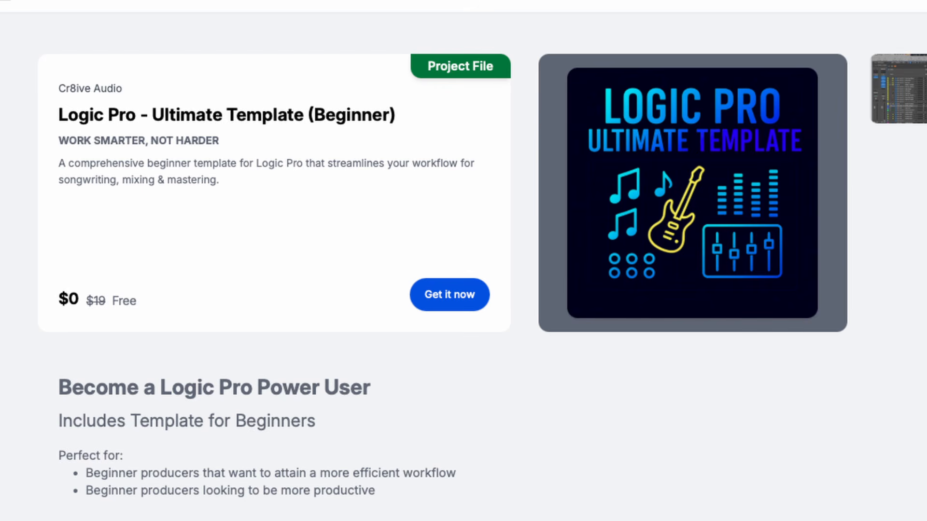
{"action": "scroll", "coordinate": [463, 261], "scroll_direction": "down", "scroll_amount": 3}
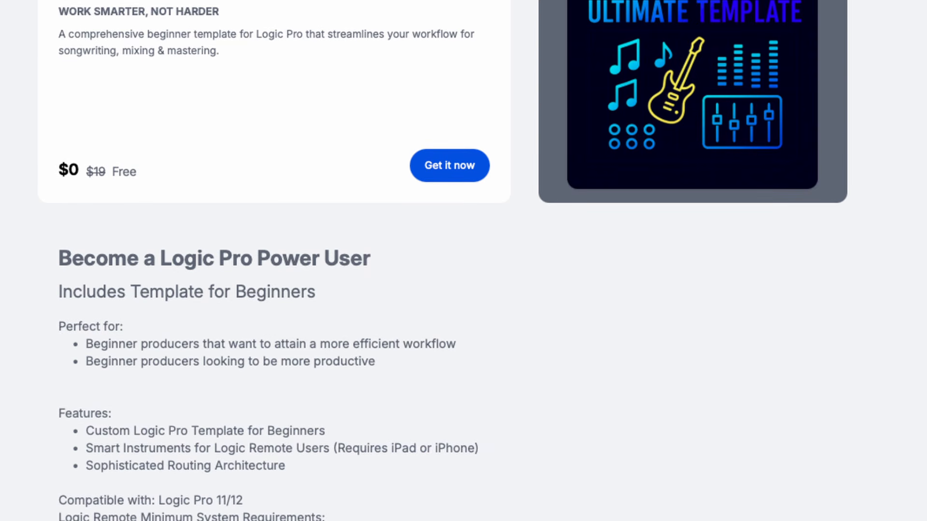